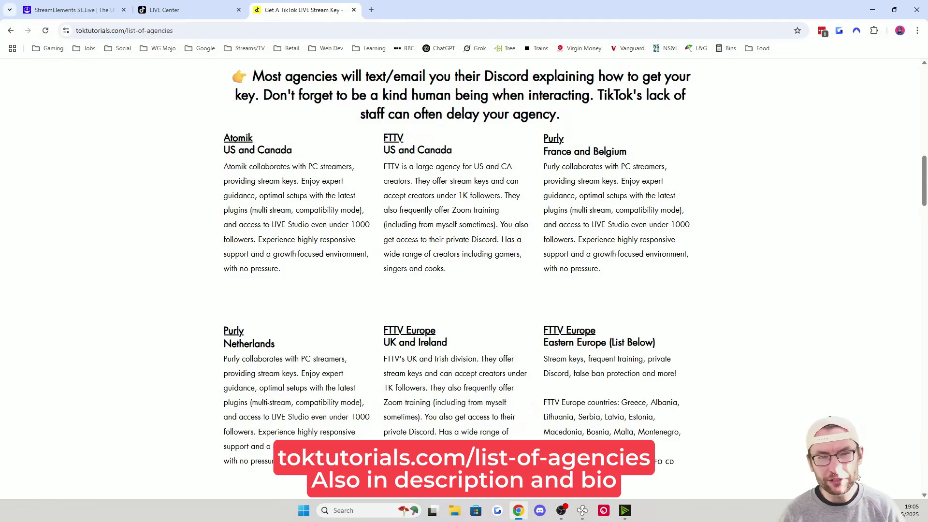
Scroll back to the top of the toktutorials.com agency list
scroll(860, 478, up, 15)
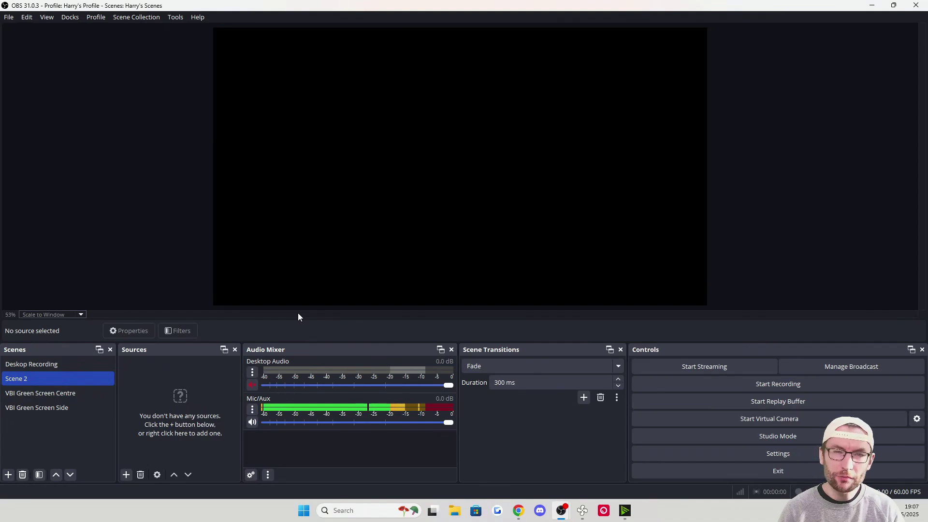
Create the OBS profile 'SE LIVE Multistreaming' with the auto-configuration wizard left enabled
click(99, 18)
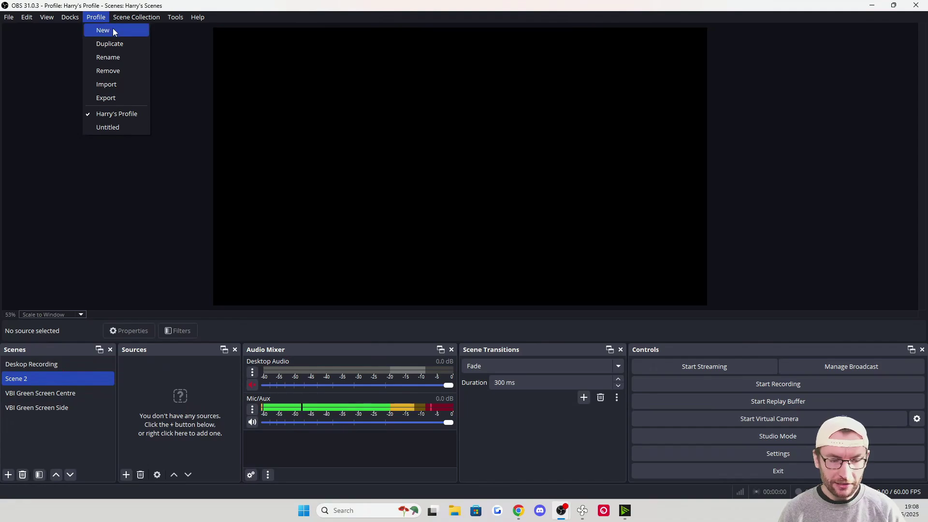
click(115, 32)
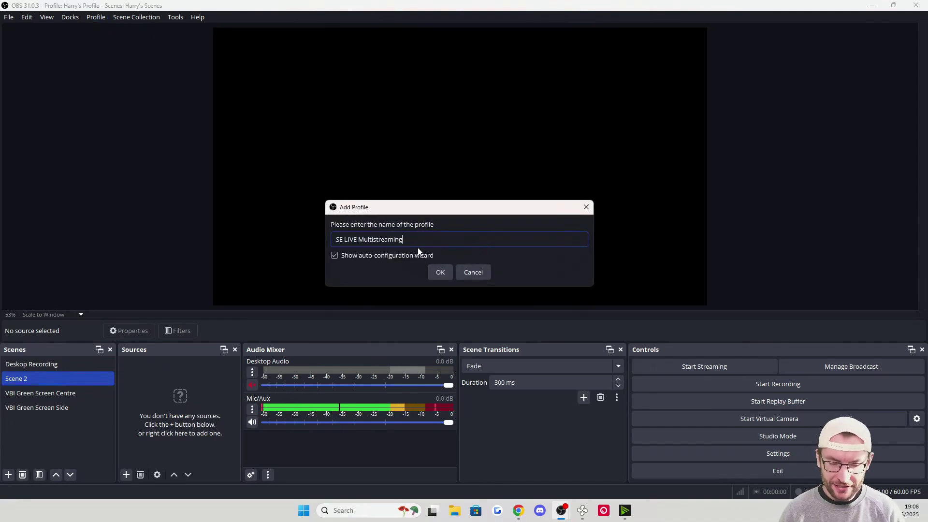
click(441, 273)
click(442, 271)
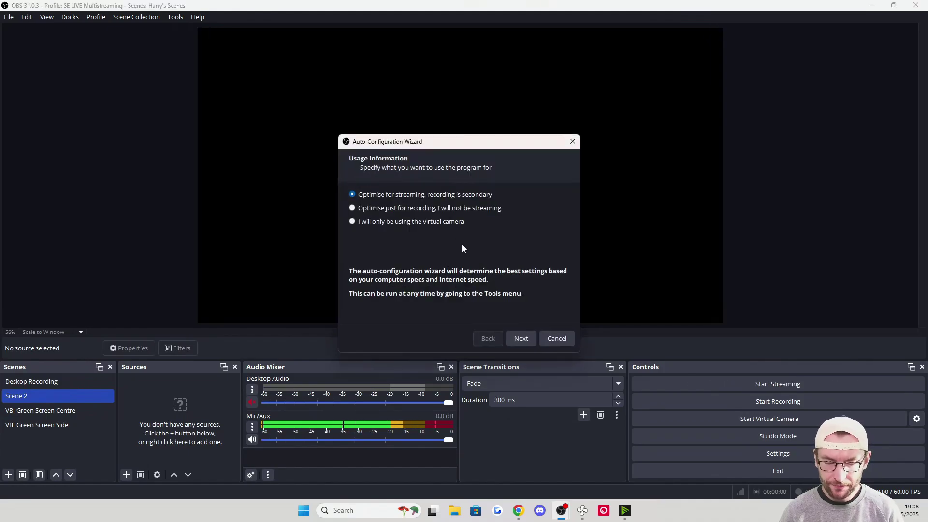
Keep streaming as the main use and set a 1920x1080 base resolution at 60 FPS
click(523, 338)
click(503, 198)
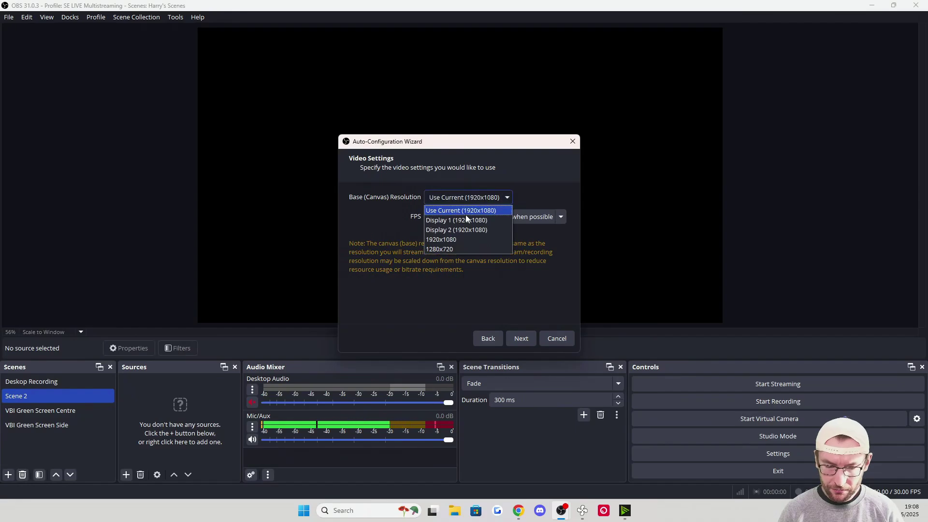
click(460, 240)
click(467, 216)
click(434, 257)
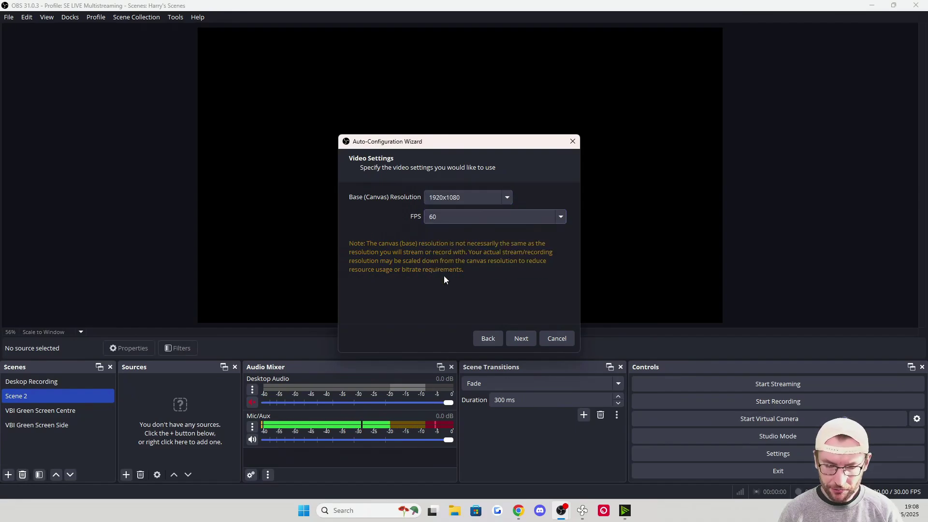
click(520, 340)
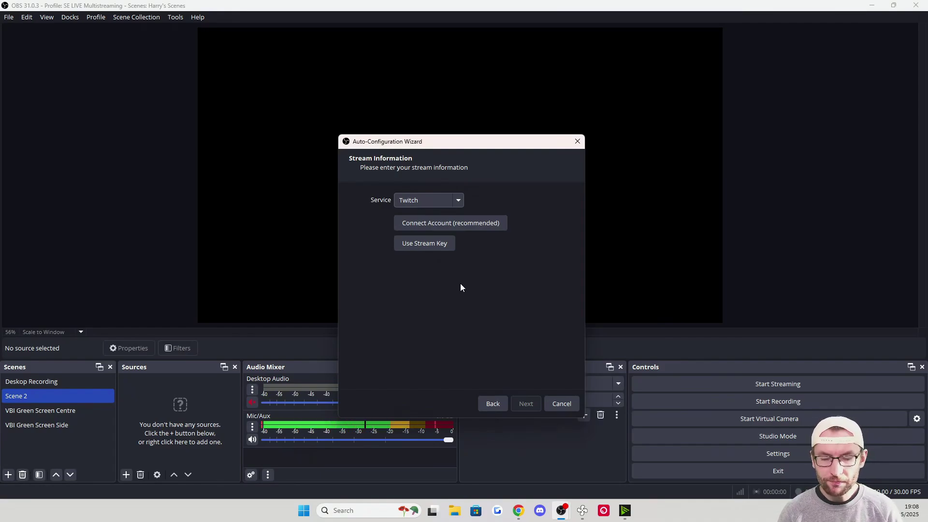
Use a Custom service with server 'test', a stream key, and a manual 6000 bitrate, then apply
click(435, 200)
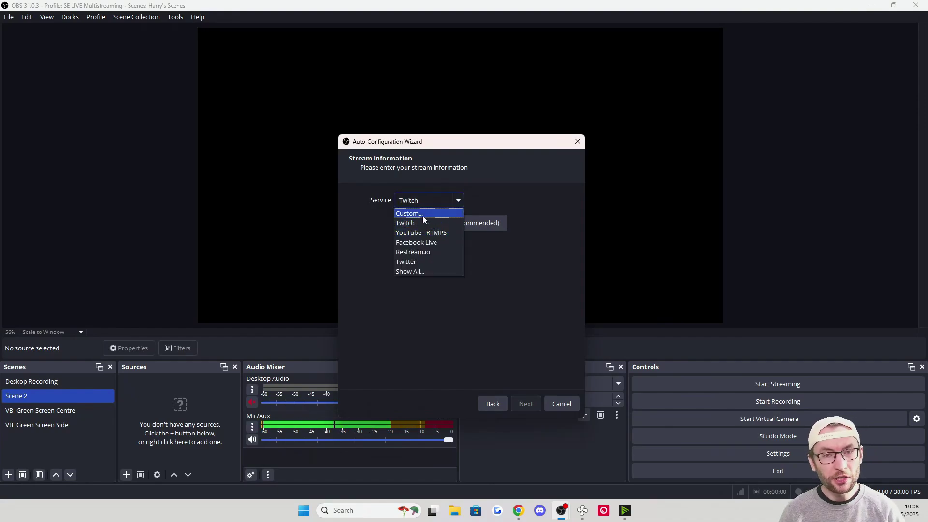
click(423, 216)
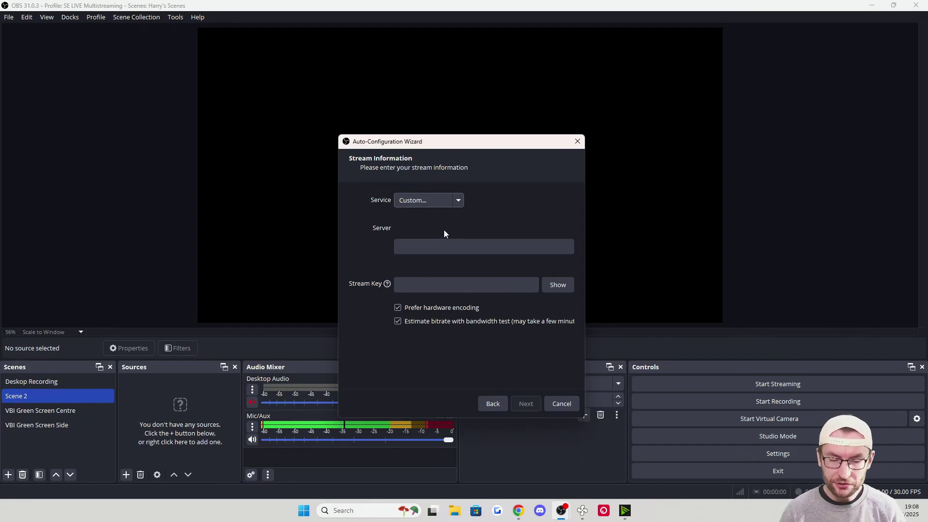
click(434, 247)
text(test)
click(428, 279)
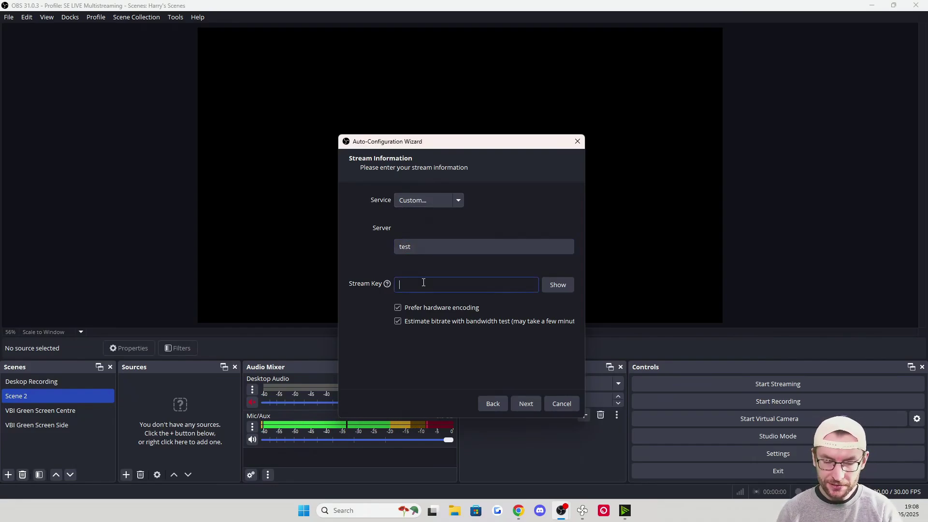
text(test)
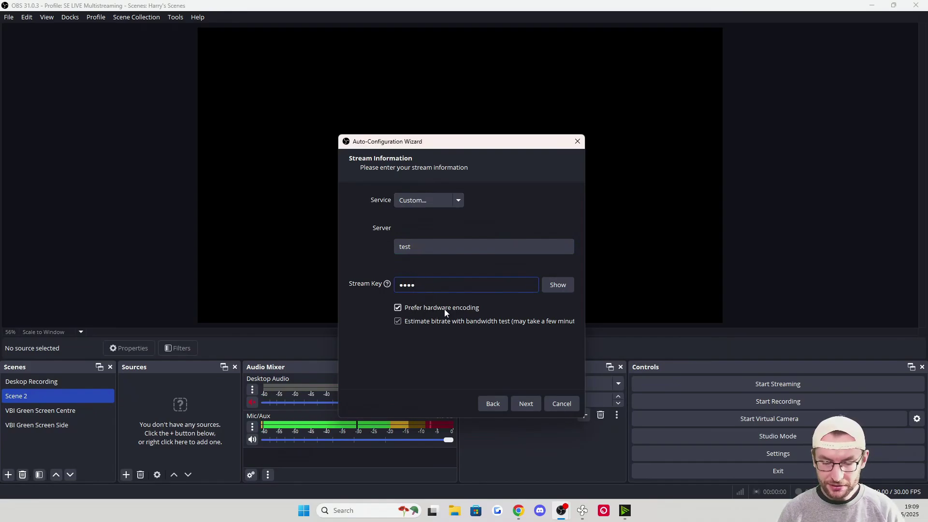
click(398, 321)
drag(415, 301, 389, 304)
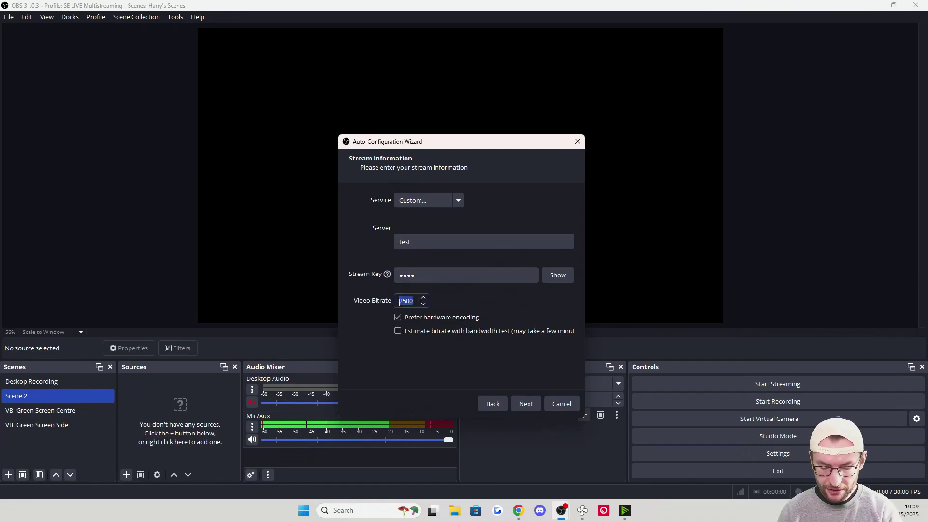
text(6000)
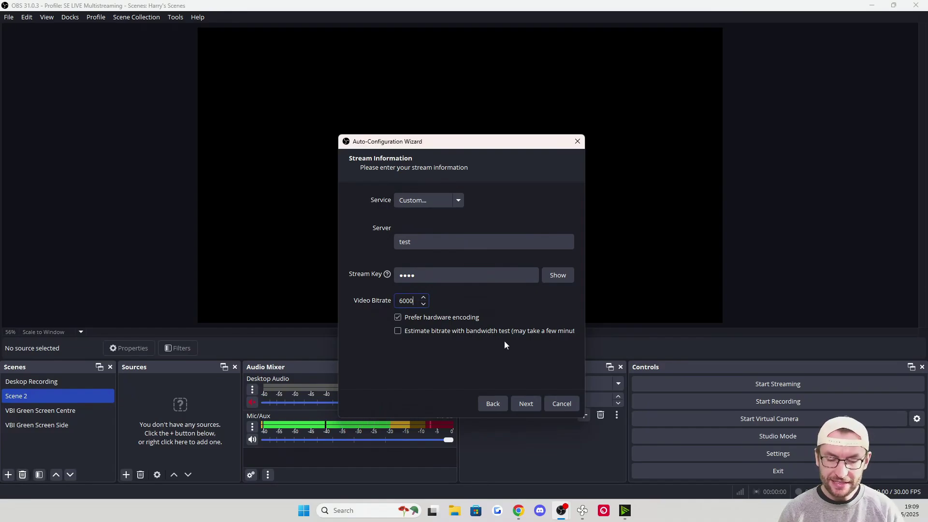
click(526, 404)
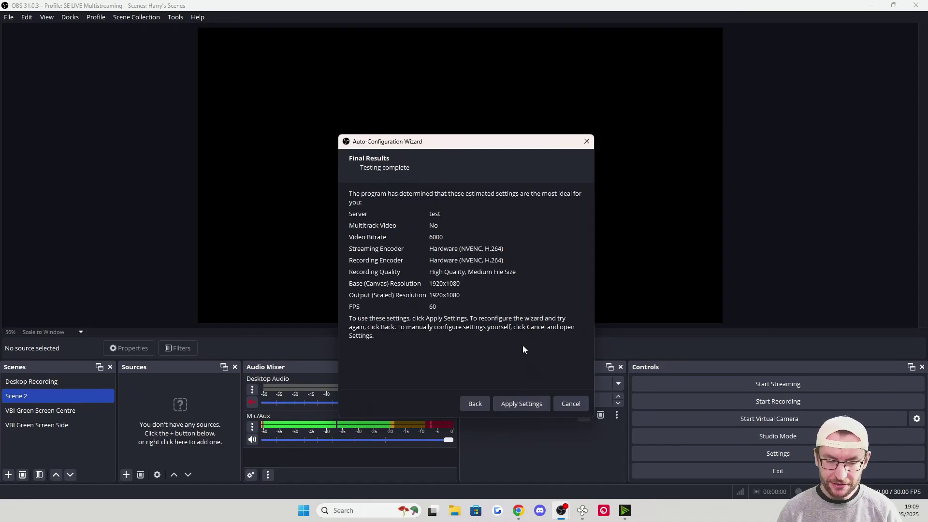
click(528, 403)
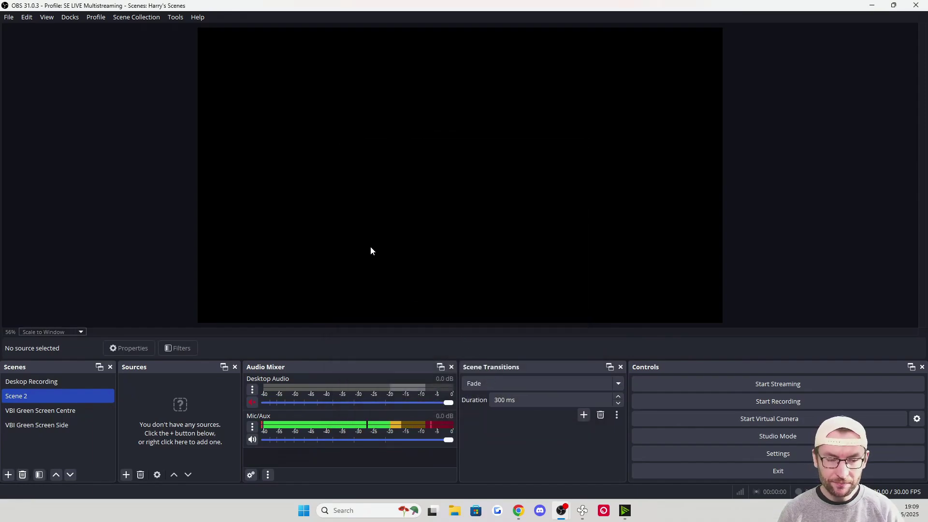
Create and load a new scene collection named 'SE LIVE Multistream Scenes'
click(140, 17)
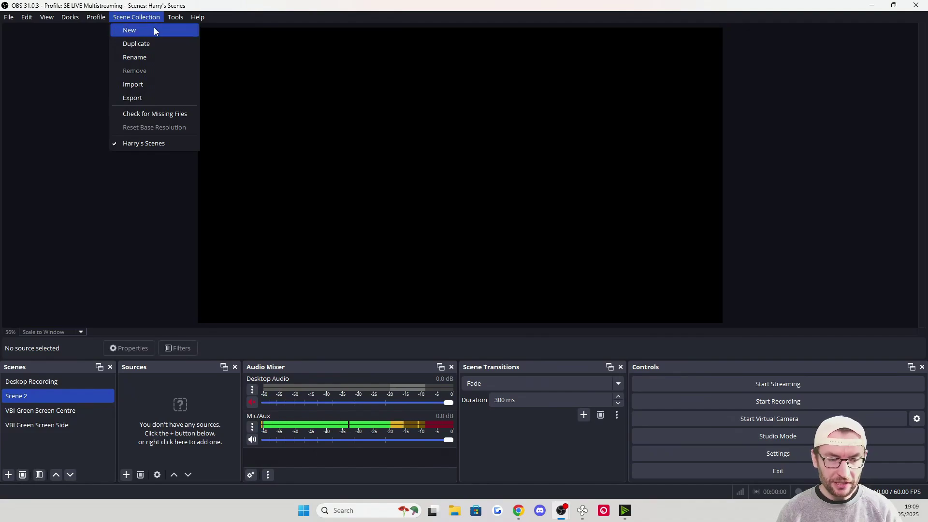
click(143, 29)
text(SE LIVE Multistream Scenes)
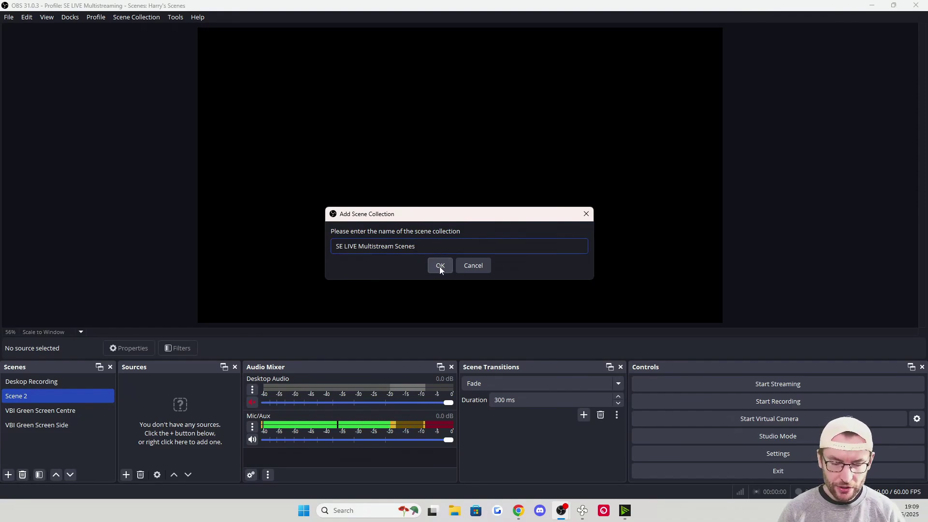
click(439, 266)
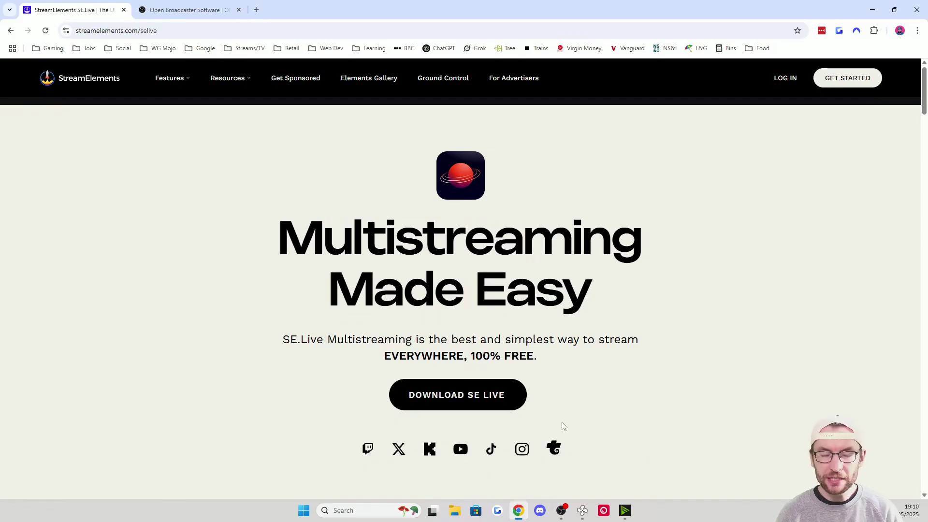
Bring up the SE.Live installer and advance past its Welcome page
click(560, 510)
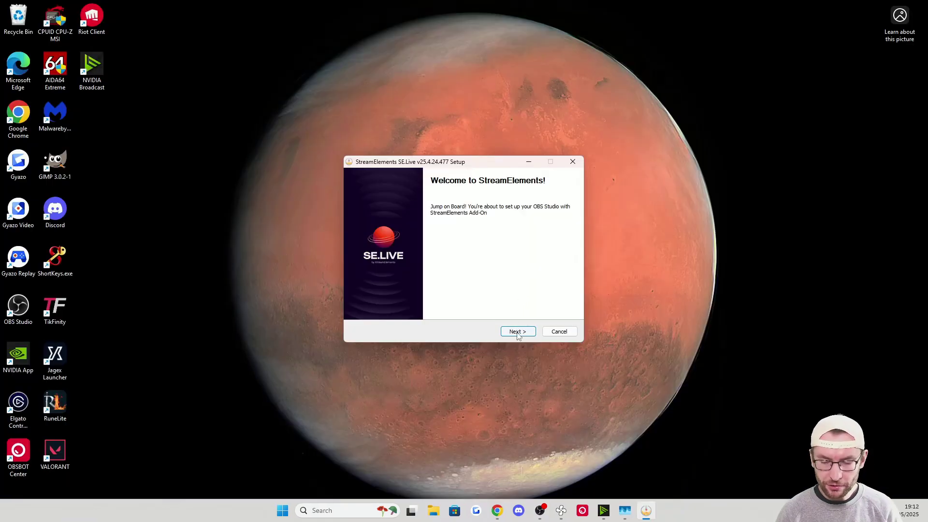
click(516, 331)
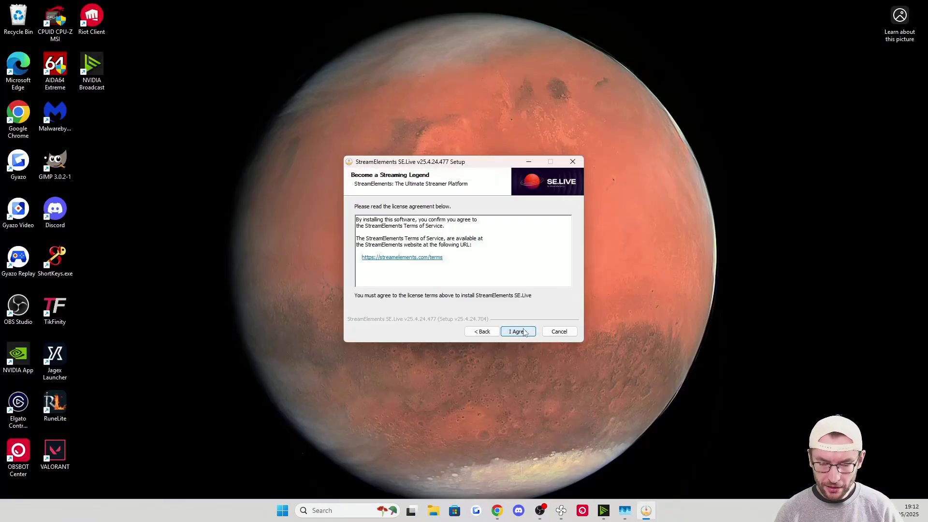
Accept the licence, keep the default install location, and install the SE.Live Add-On
click(525, 333)
click(524, 333)
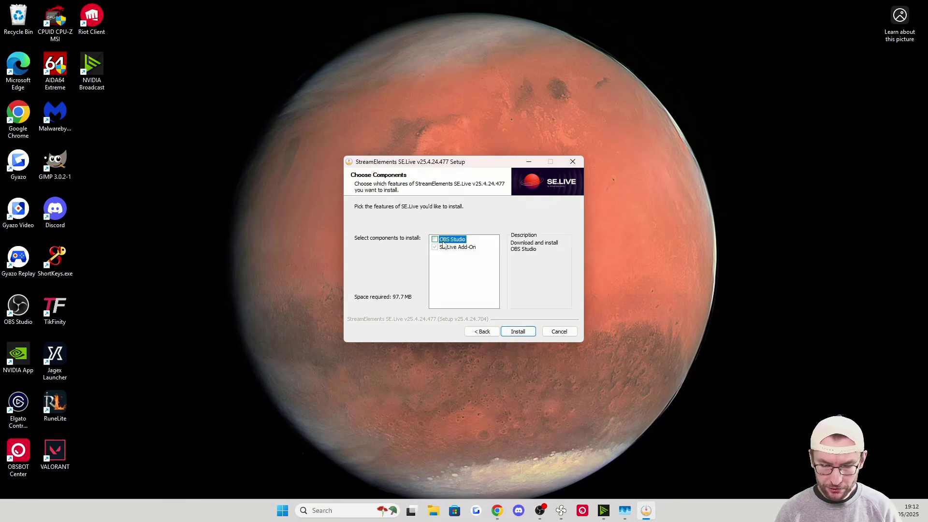
click(523, 332)
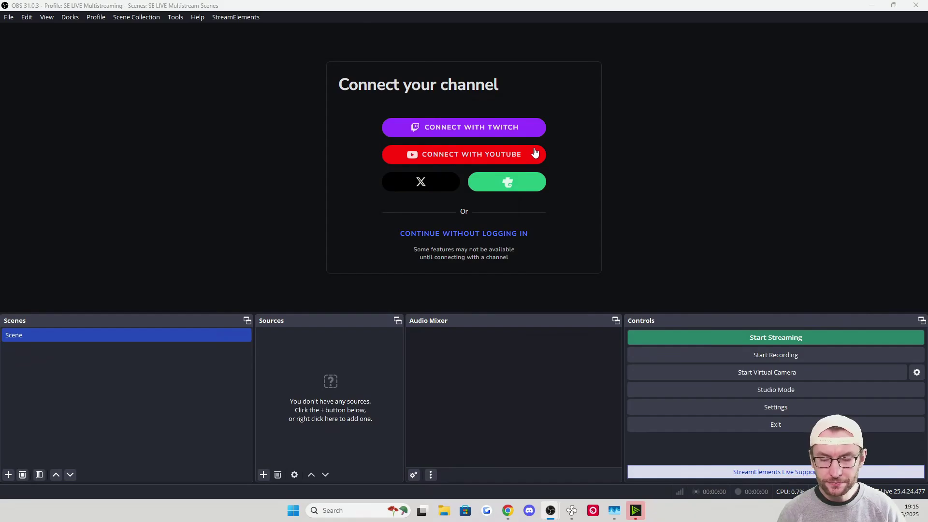
Continue without logging in and choose the Multi-streaming Setup option
click(534, 153)
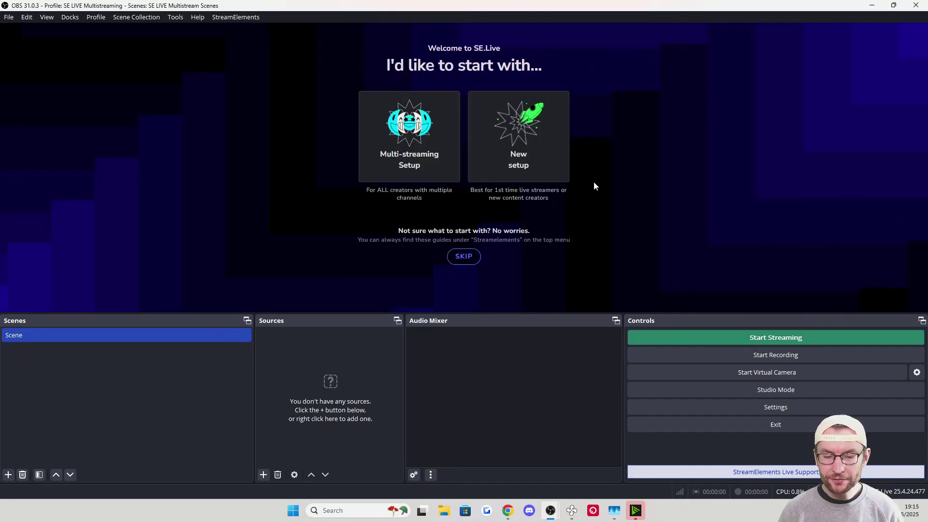
click(424, 154)
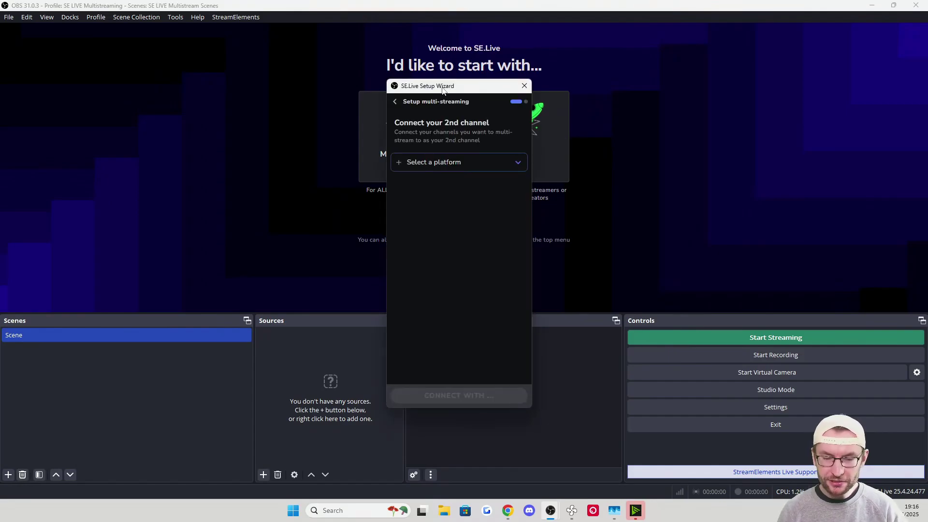
Pick TikTok in Vertical format as the 2nd channel and authorise StreamElements in the browser
drag(446, 90, 461, 68)
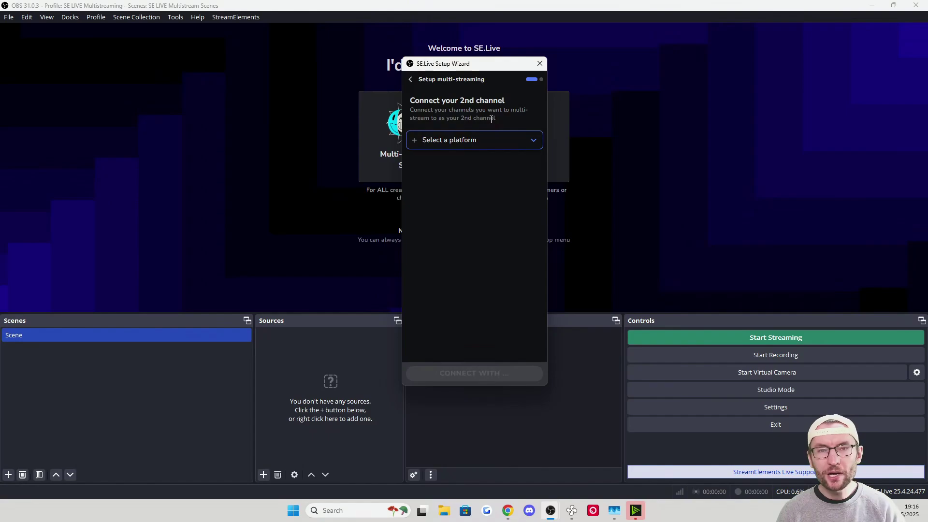
click(471, 139)
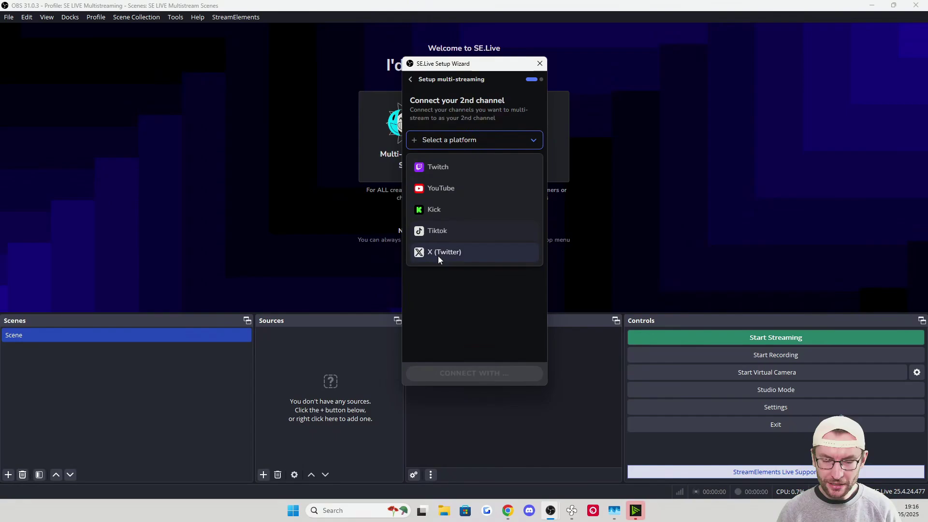
click(439, 234)
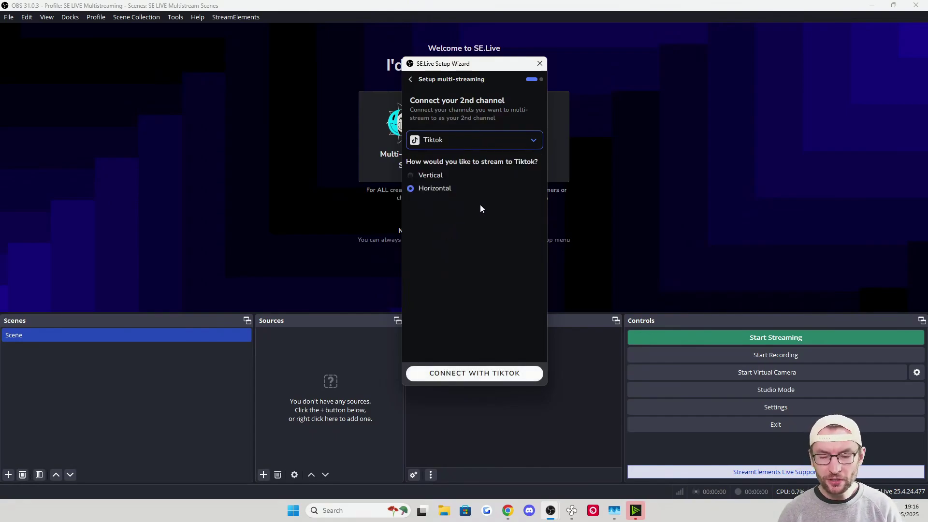
click(421, 176)
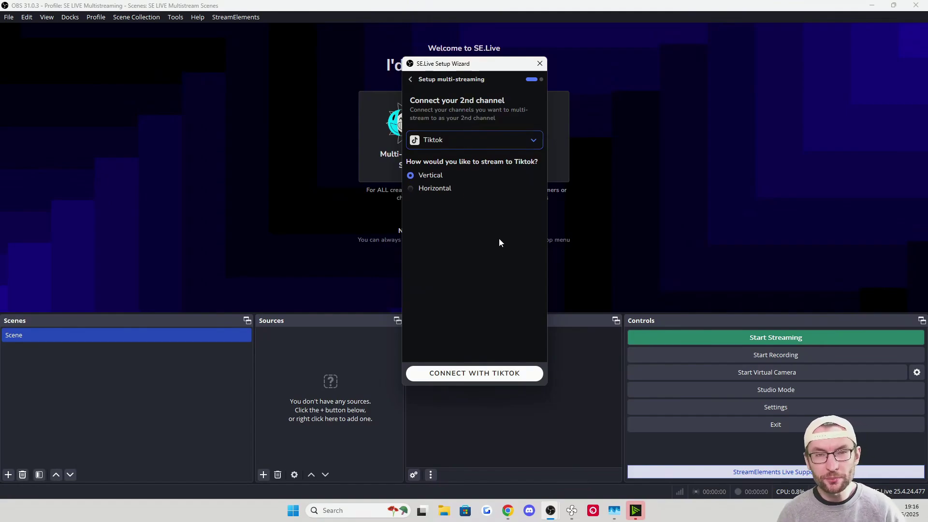
click(488, 377)
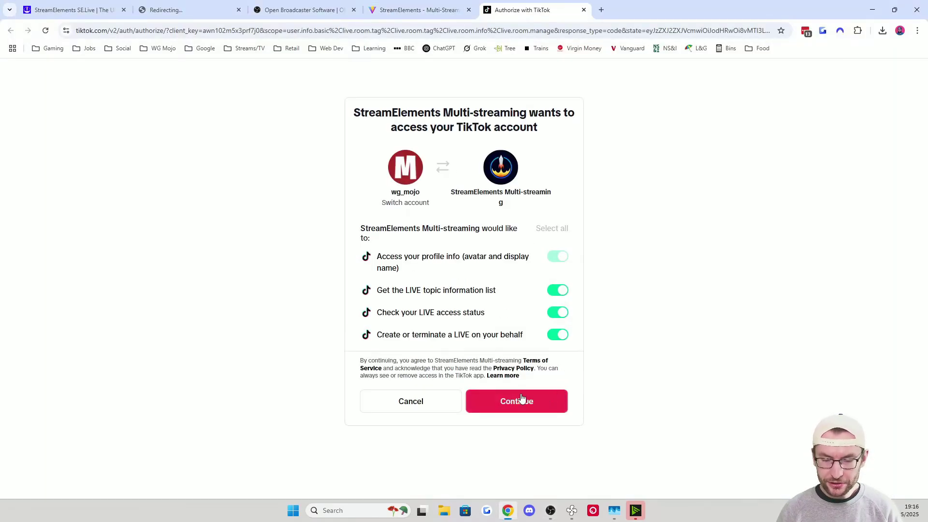
click(529, 402)
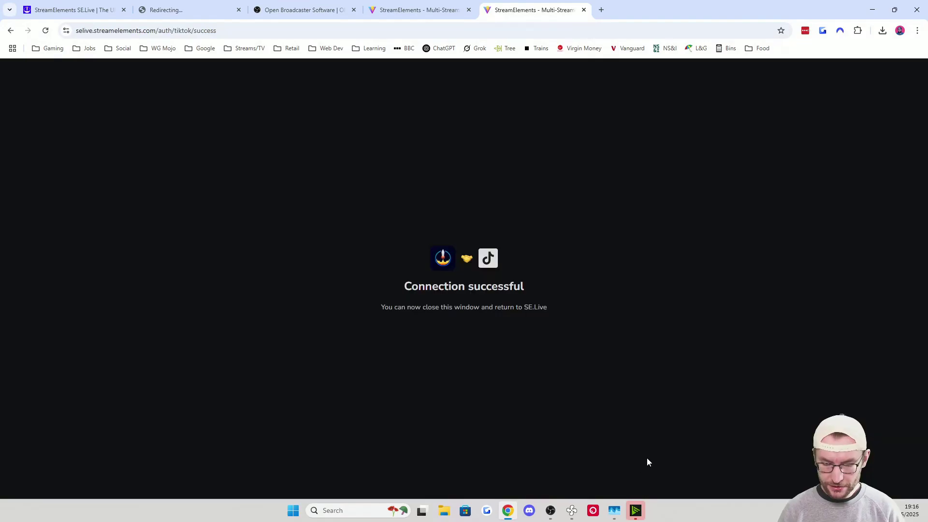
click(550, 511)
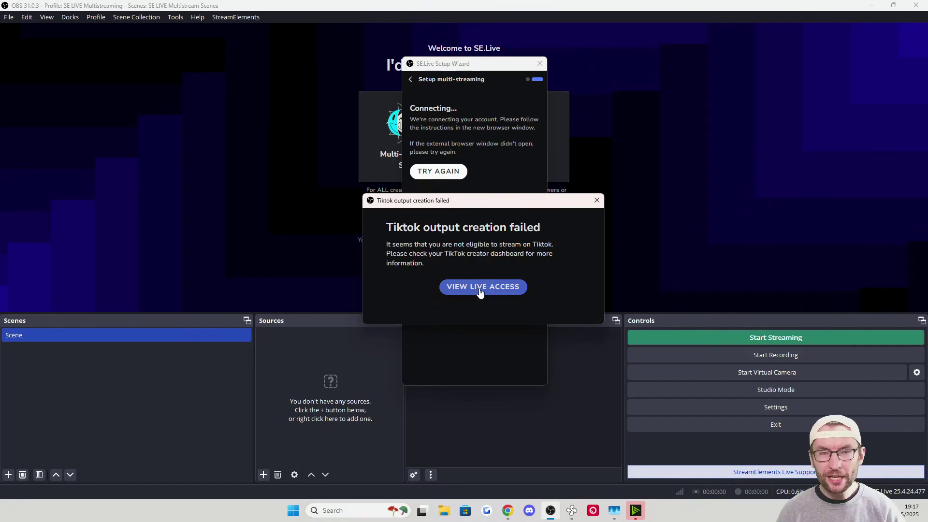
Check the TikTok LIVE access status and drag the vertical canvas preview to the upper right
click(480, 292)
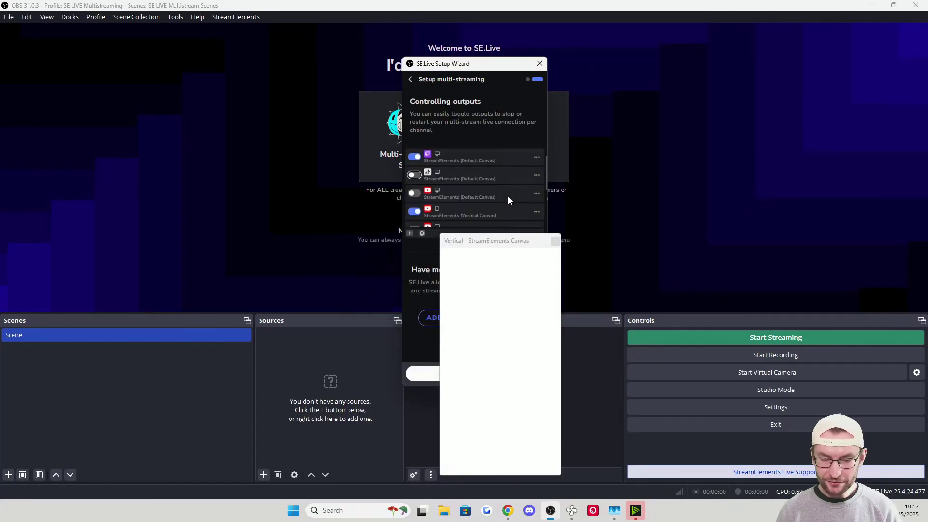
drag(489, 246, 666, 108)
drag(646, 107, 799, 59)
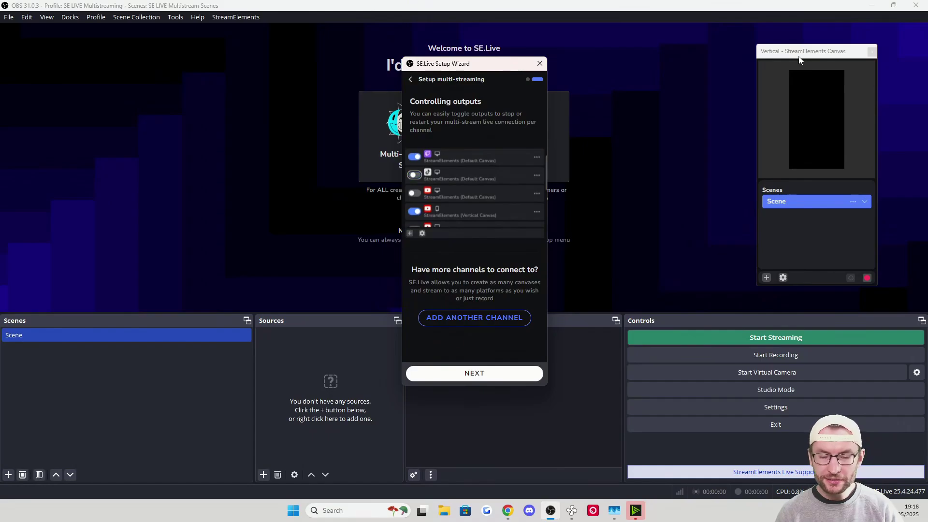
Add another channel with TikTok as its platform, connect the account, and finish the wizard
click(487, 319)
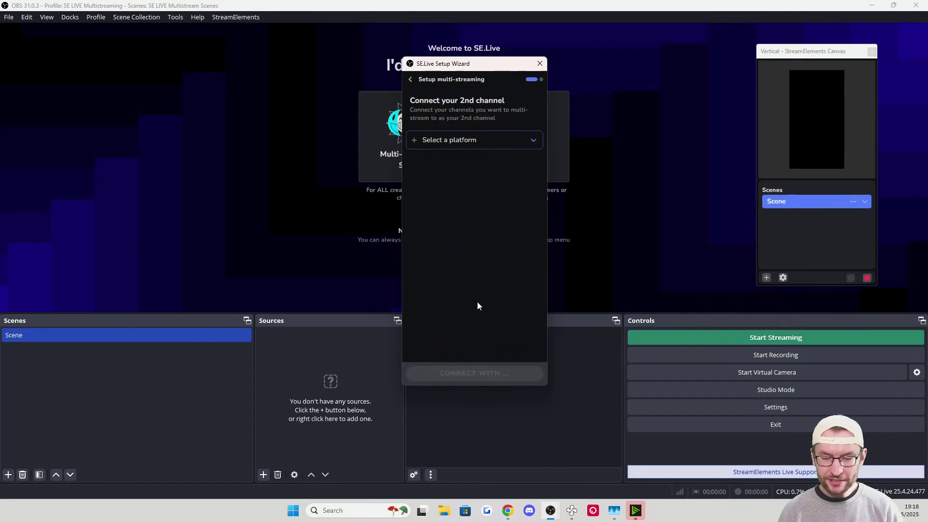
click(489, 140)
click(438, 233)
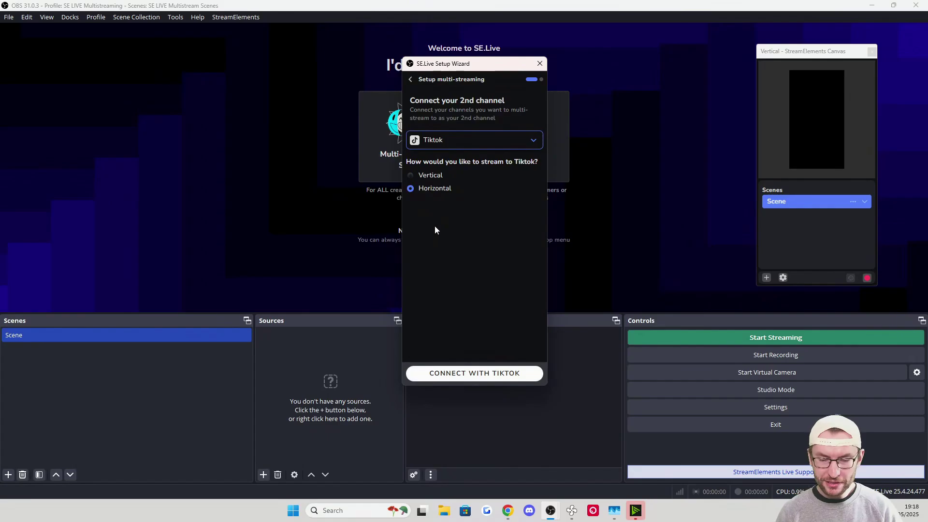
click(478, 375)
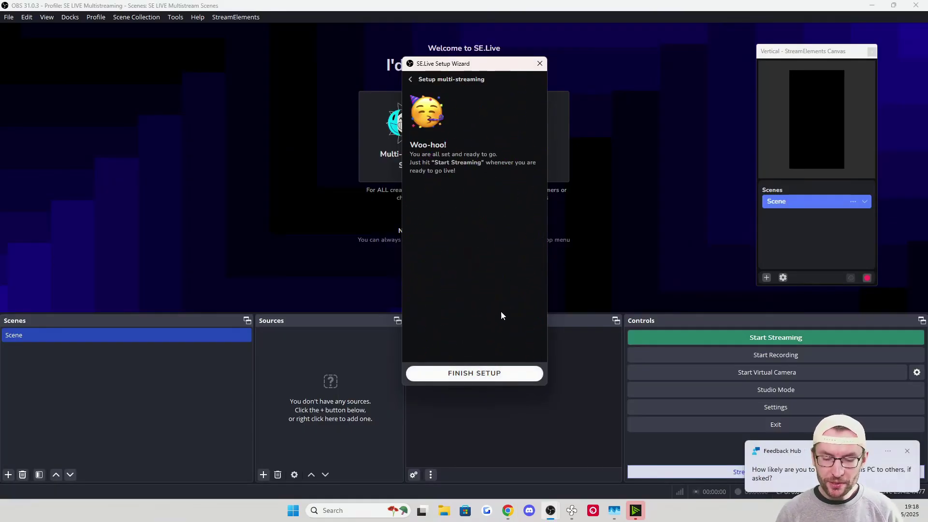
click(477, 374)
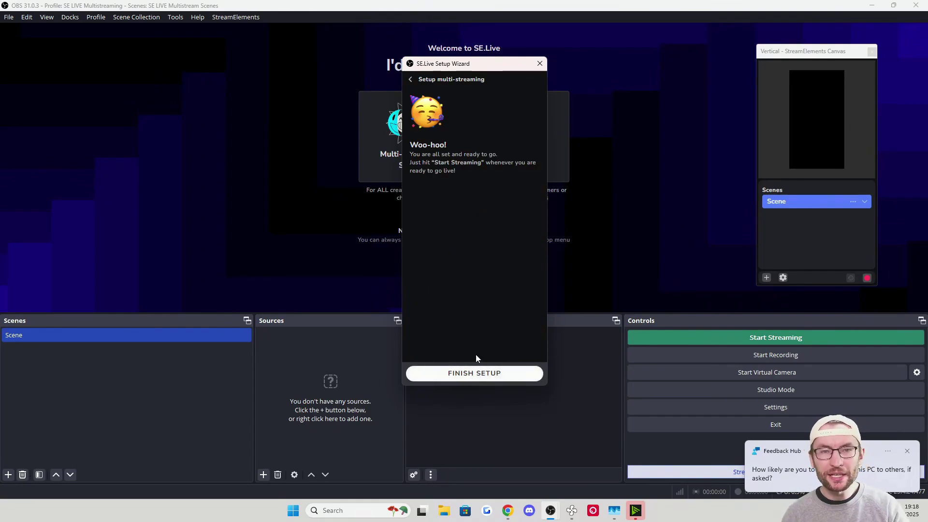
click(478, 376)
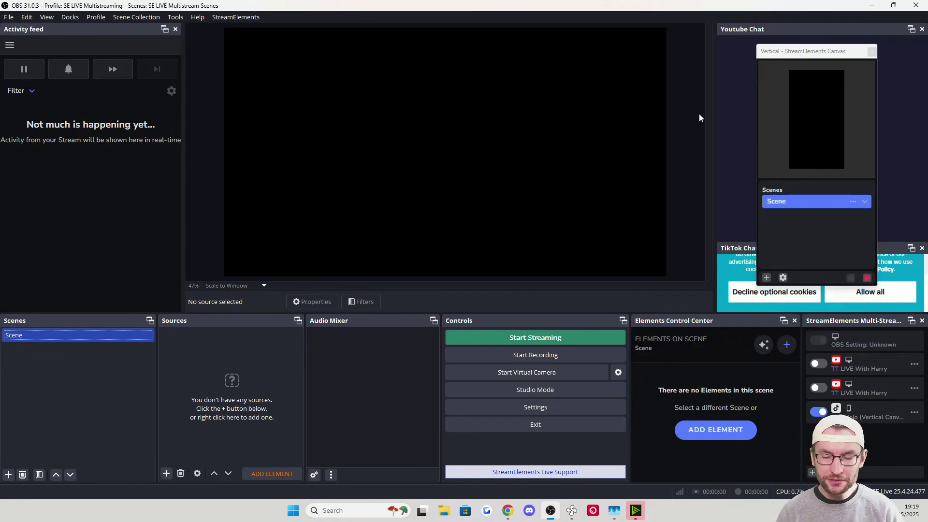
Dock the vertical canvas preview into the main window and widen the Controls panel
drag(796, 56, 766, 321)
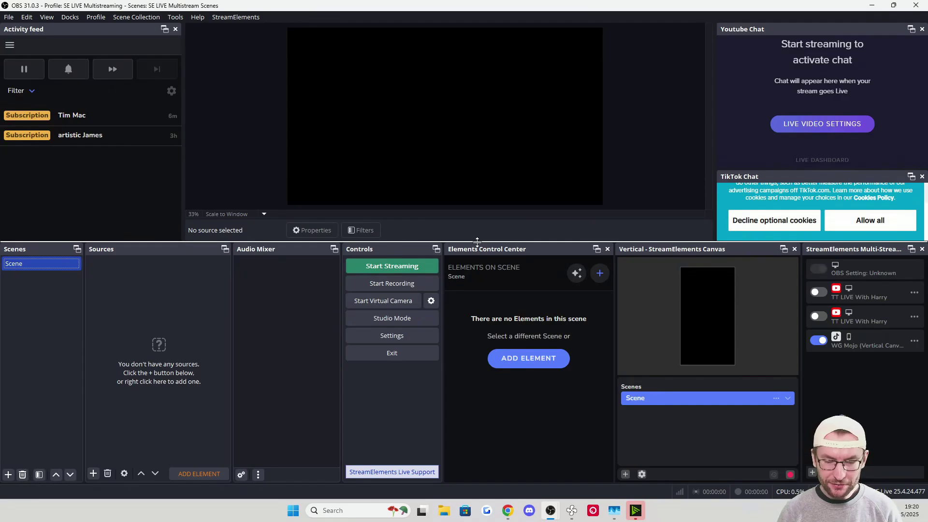
drag(443, 298, 463, 294)
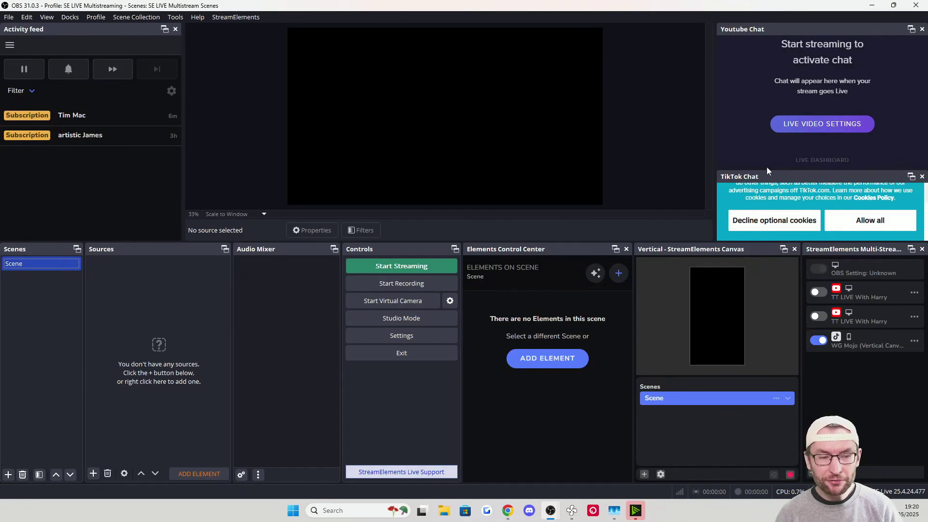
Close the TikTok chat, YouTube chat and Elements Control Center panels, then enlarge the main preview
click(921, 177)
click(921, 30)
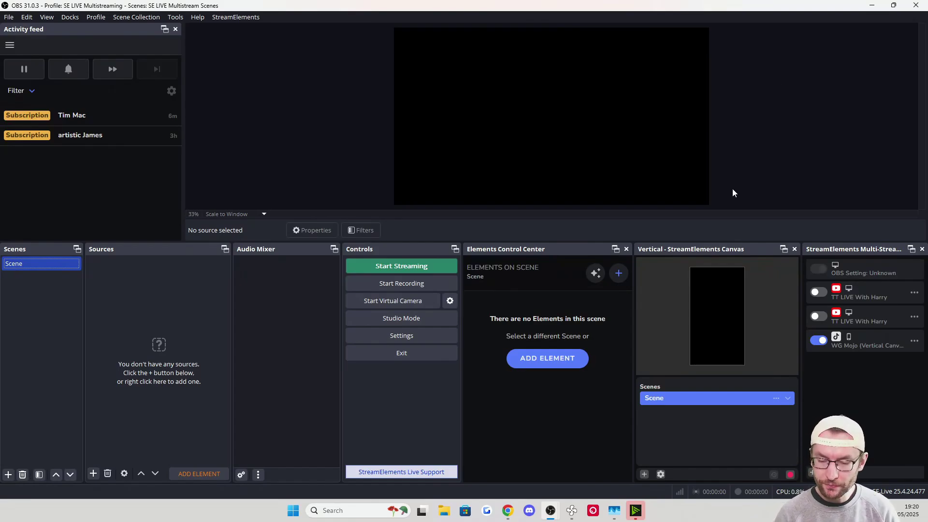
drag(711, 249, 829, 147)
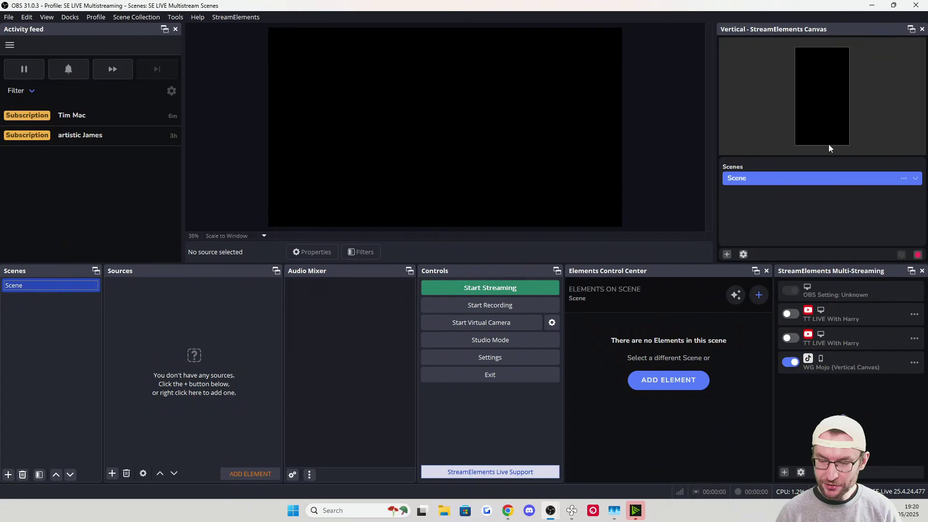
click(767, 271)
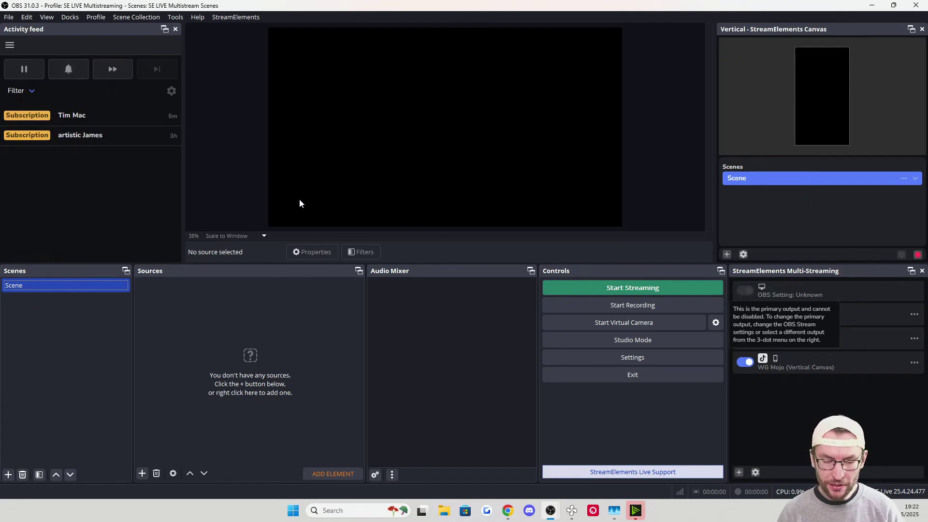
drag(738, 263, 738, 340)
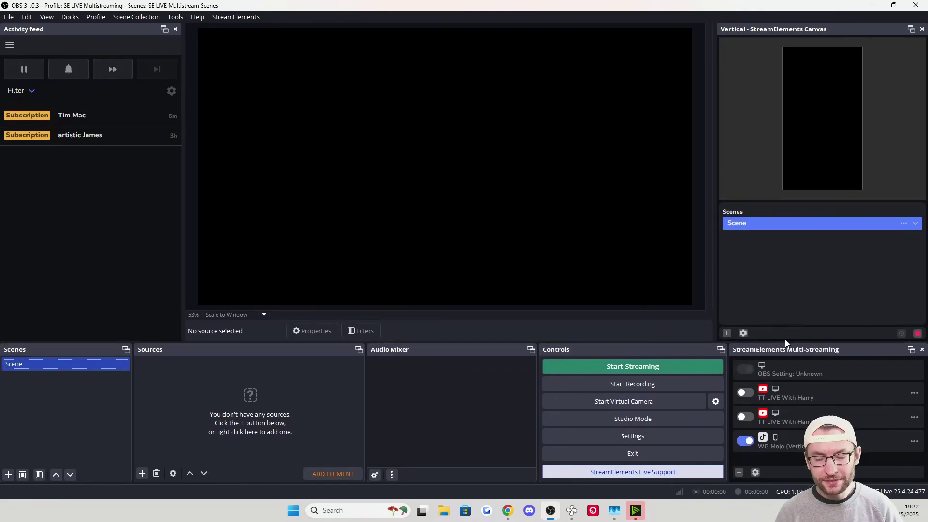
drag(726, 411, 716, 410)
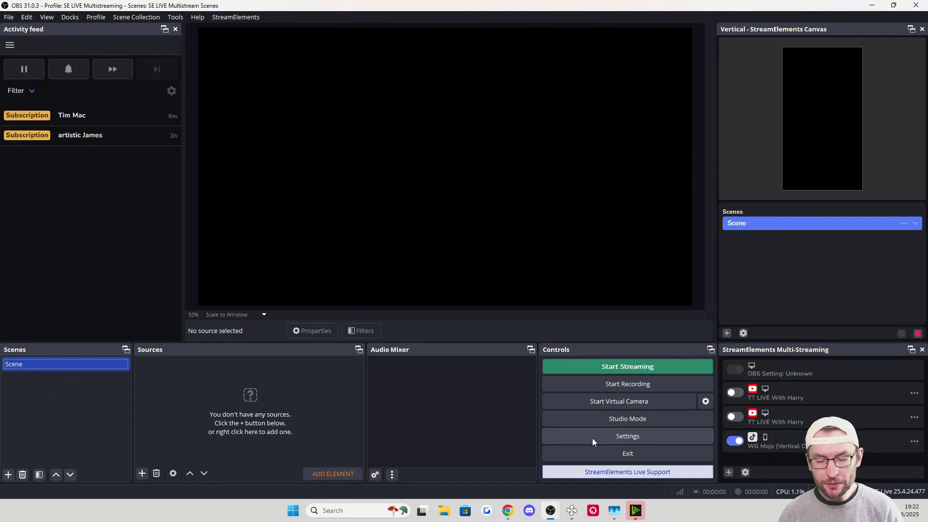
In Audio settings, choose Speakers (HyperX Cloud II Wireless) for desktop audio and Microphone (HyperX Quadcast) for Mic/Aux
click(593, 438)
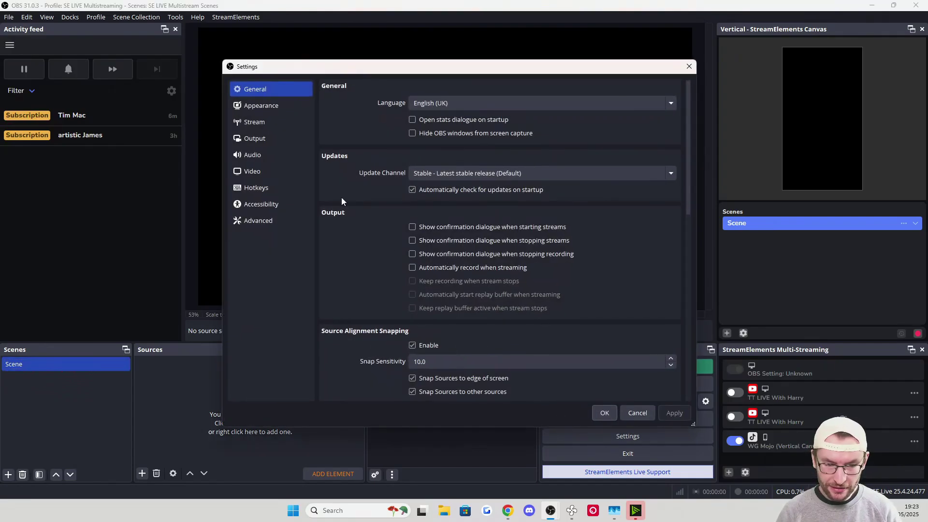
click(264, 154)
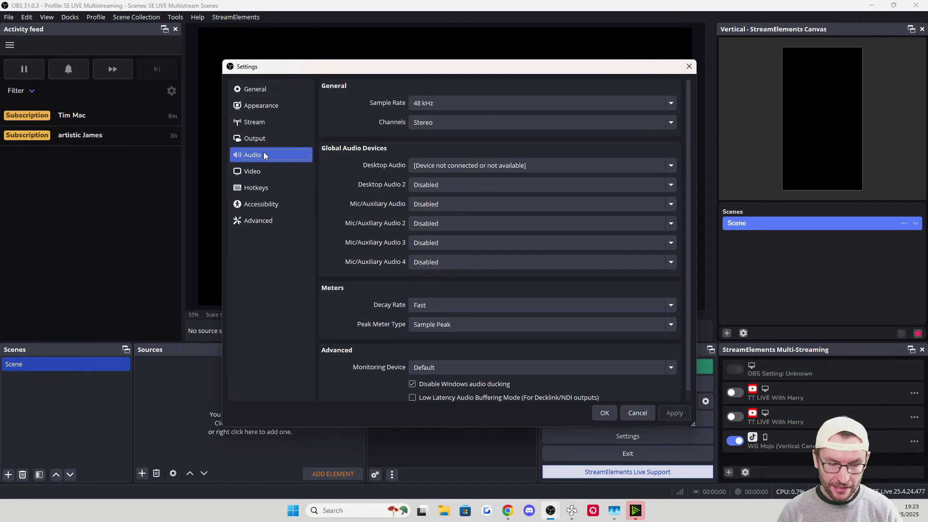
click(442, 165)
click(496, 265)
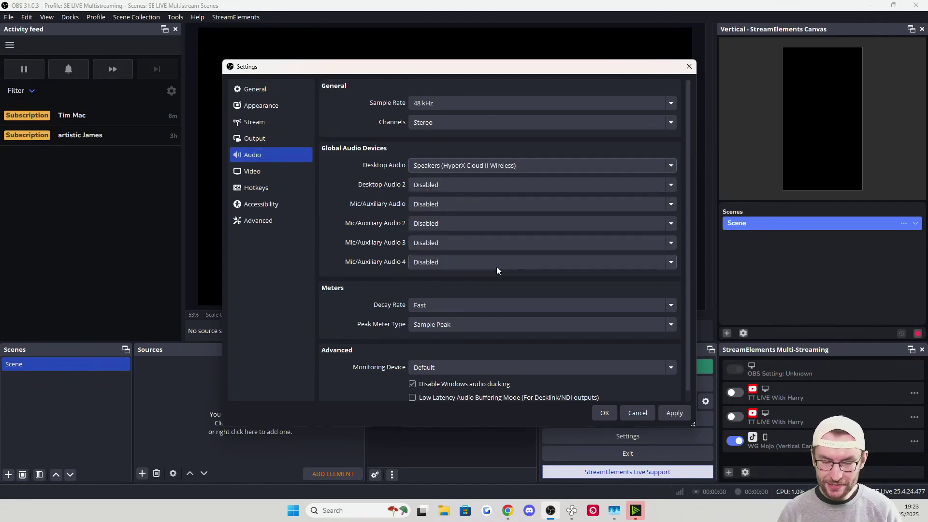
click(451, 204)
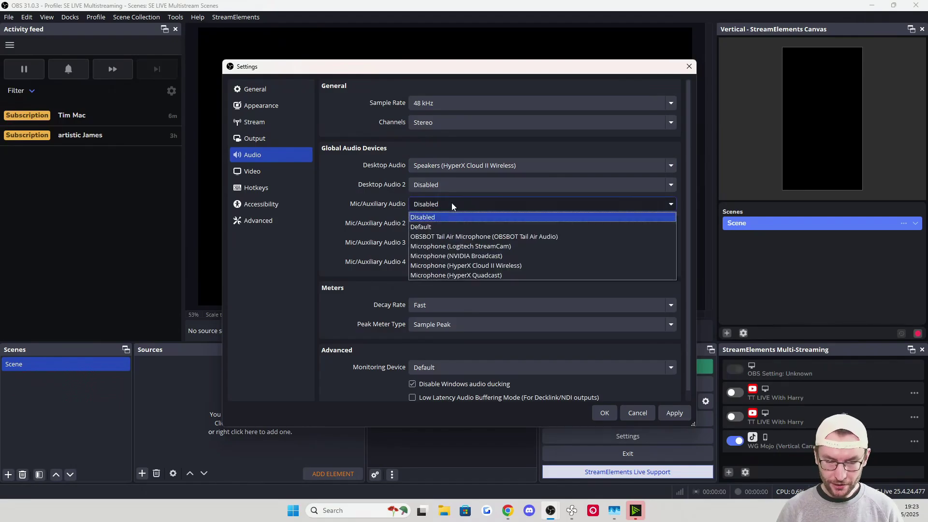
click(473, 275)
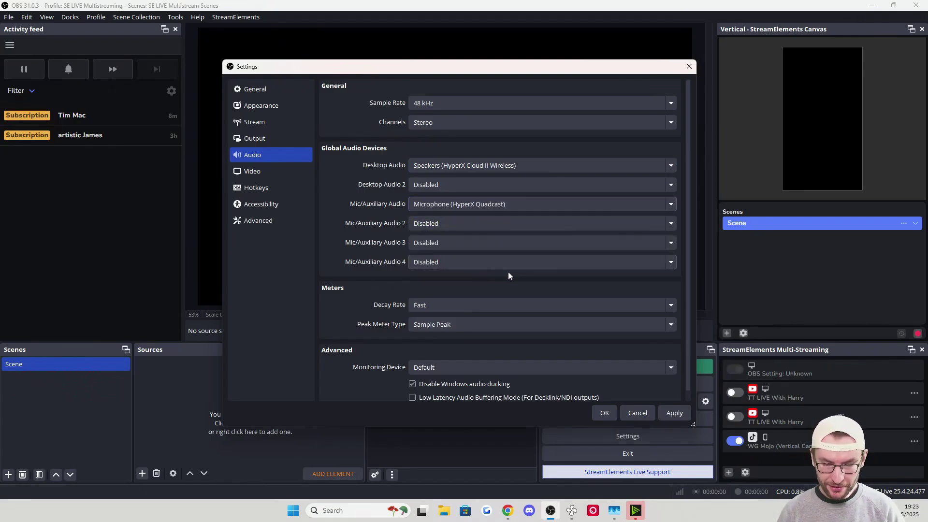
click(605, 413)
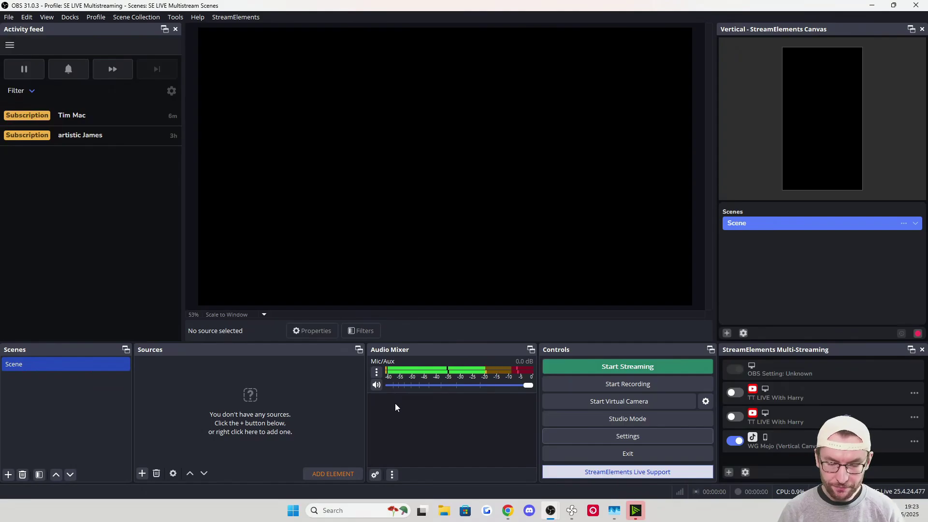
Add a Noise Suppression filter to the Mic/Aux input, keeping the RNNoise method
click(377, 373)
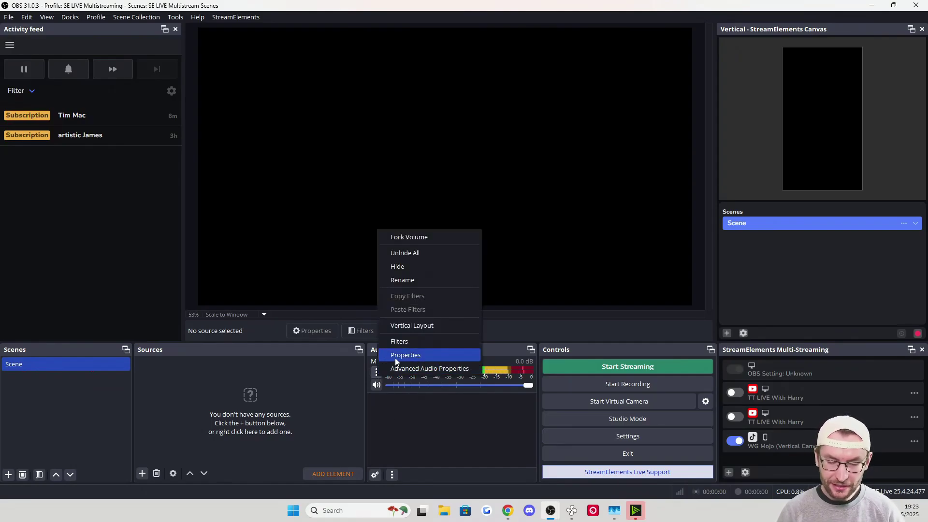
click(401, 341)
click(264, 412)
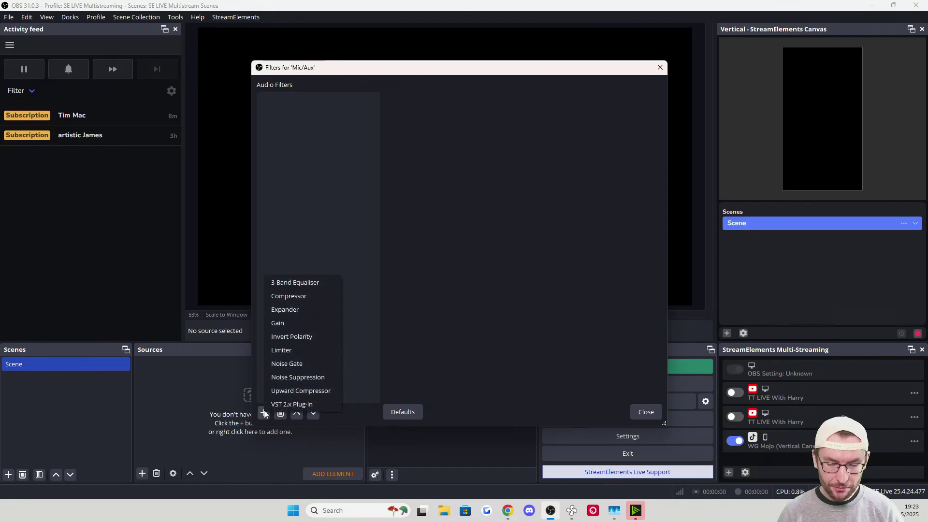
click(302, 376)
click(434, 261)
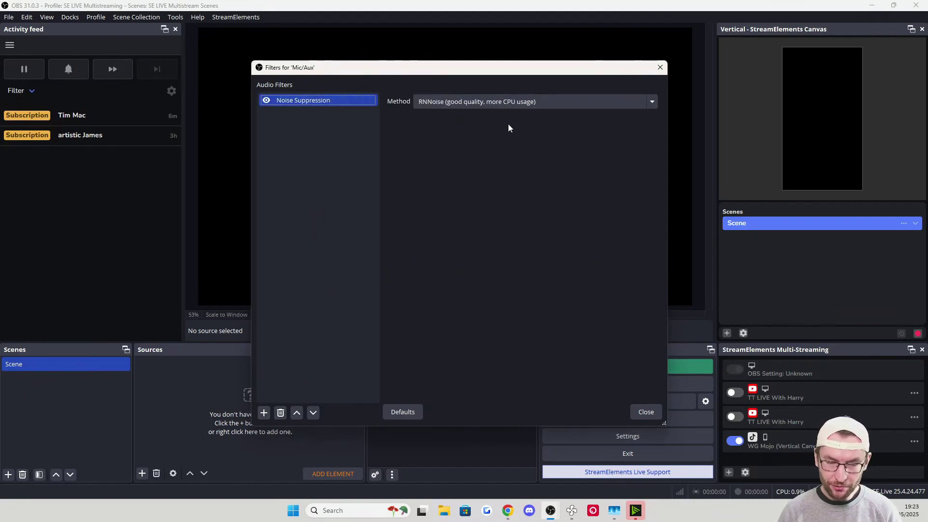
click(459, 103)
click(454, 116)
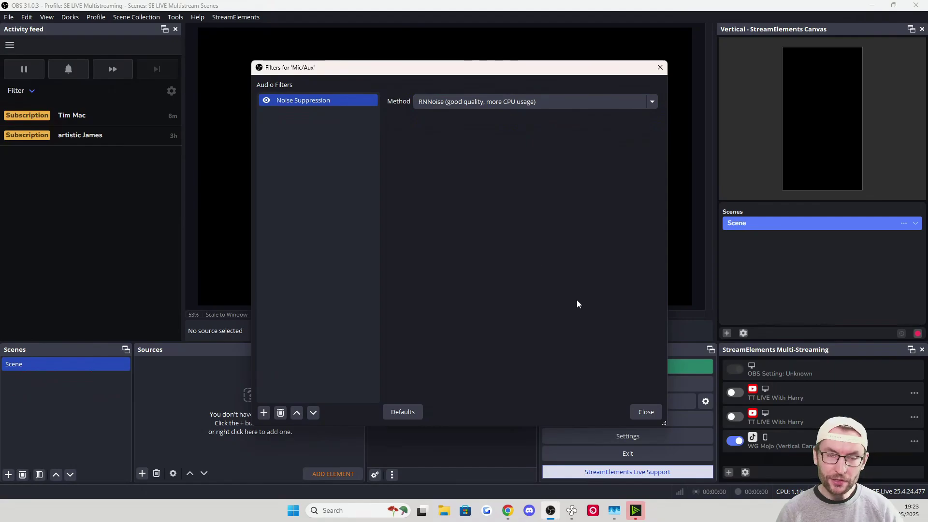
click(639, 412)
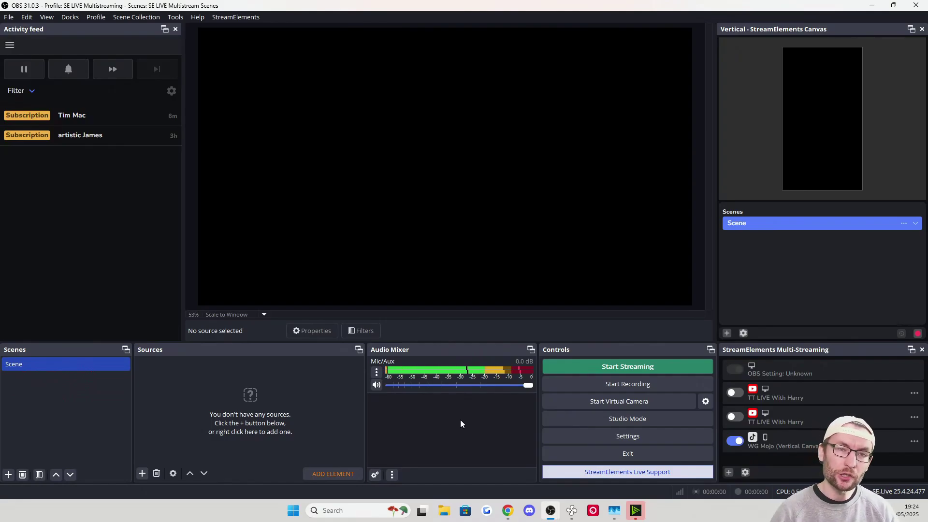
Rename the existing scene to 'Just Chatting'
right_click(18, 365)
click(65, 226)
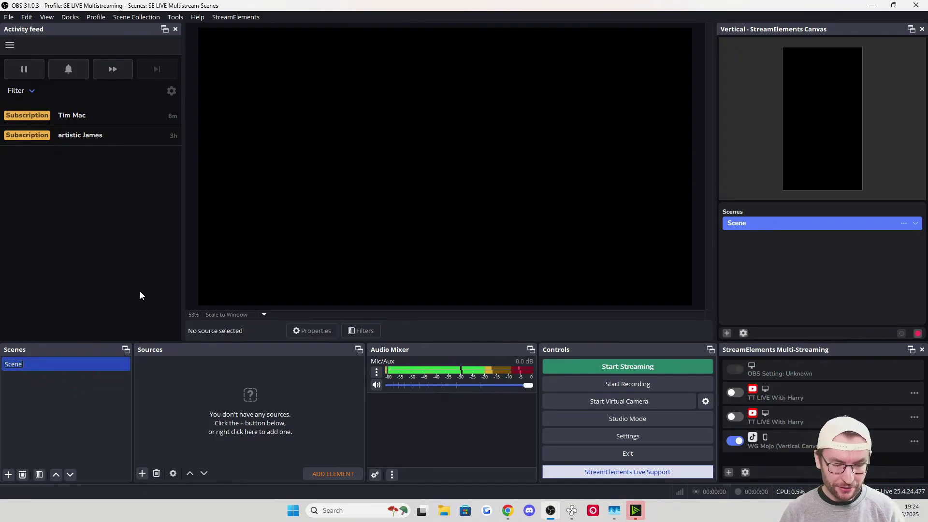
text(Just Chatting)
key(Return)
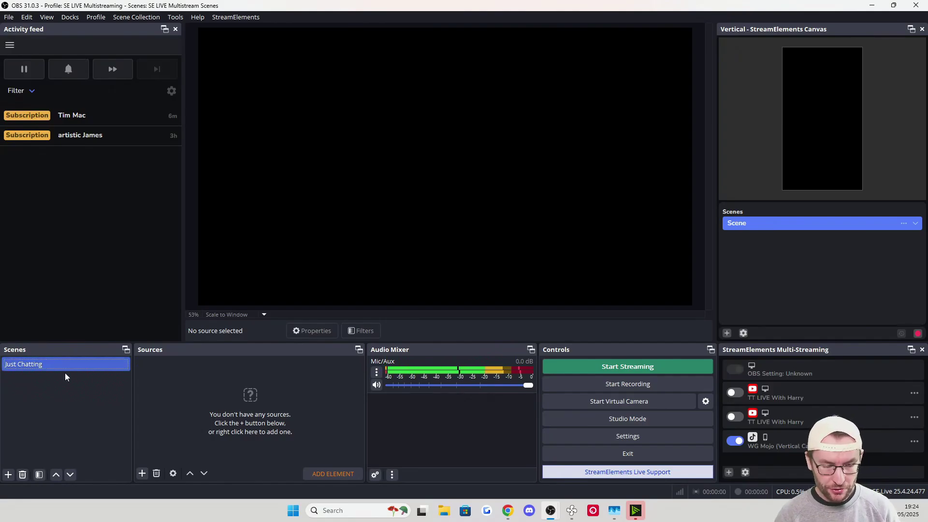
Add a second scene named 'Computer Display'
right_click(53, 382)
click(68, 388)
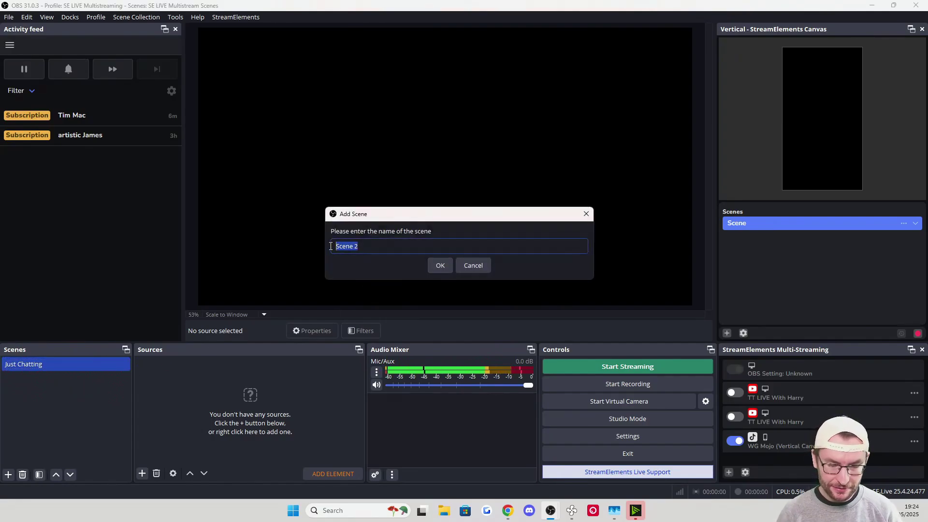
text(Computer Display)
click(439, 266)
click(56, 364)
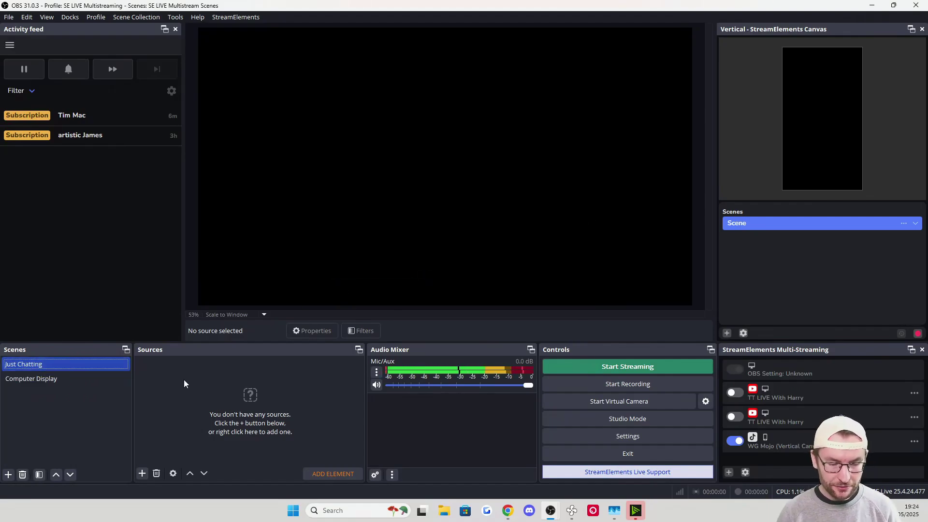
Add a video capture device source named 'Logitech StreamCam' to Just Chatting
click(142, 473)
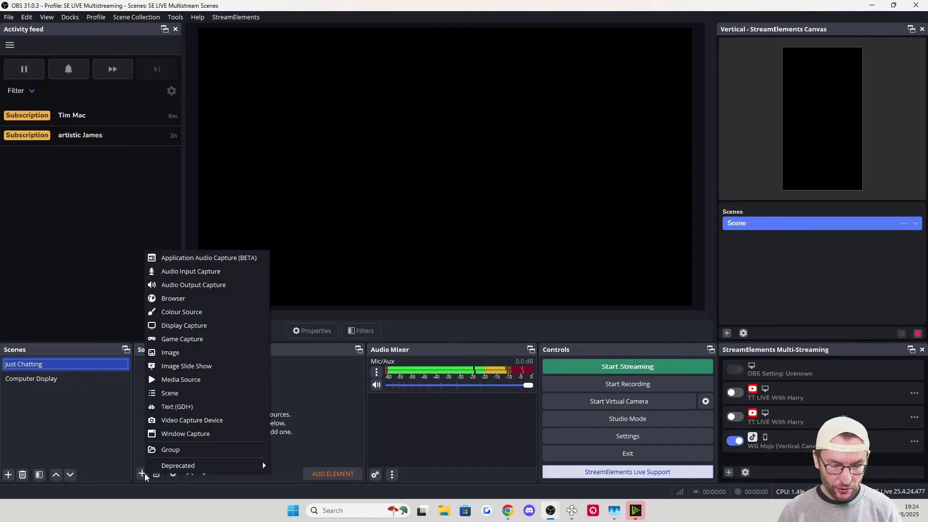
click(189, 421)
text(Logitech StreamCam)
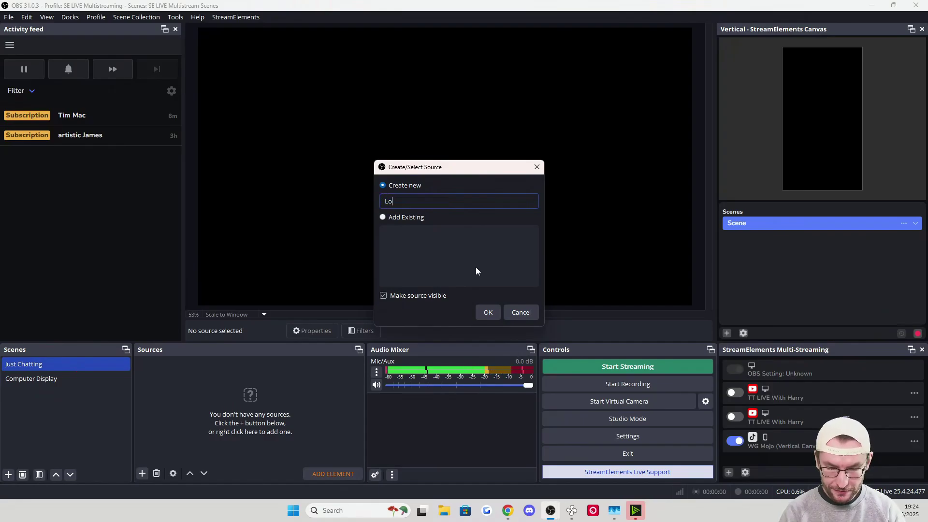
click(487, 312)
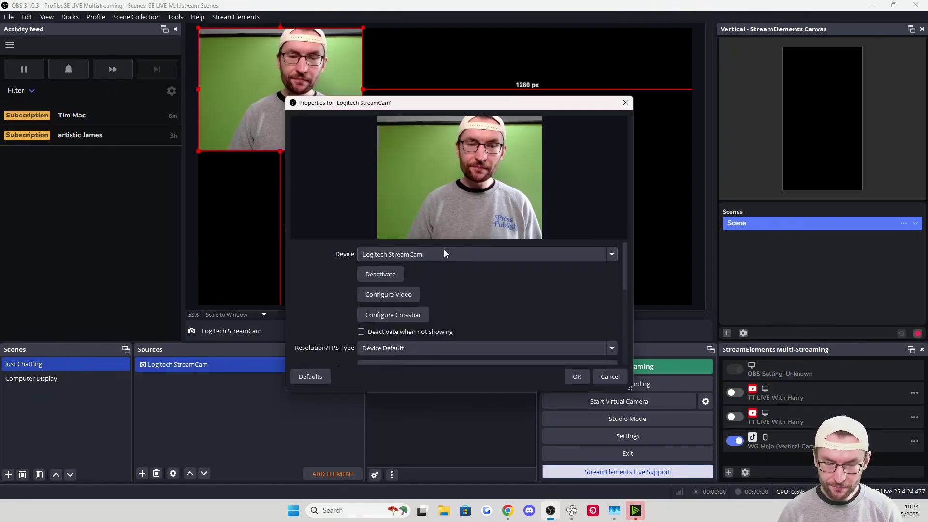
Set the webcam to Custom resolution/FPS type with 1920x1080 at 60 FPS
scroll(435, 271, down, 2)
click(384, 290)
click(384, 312)
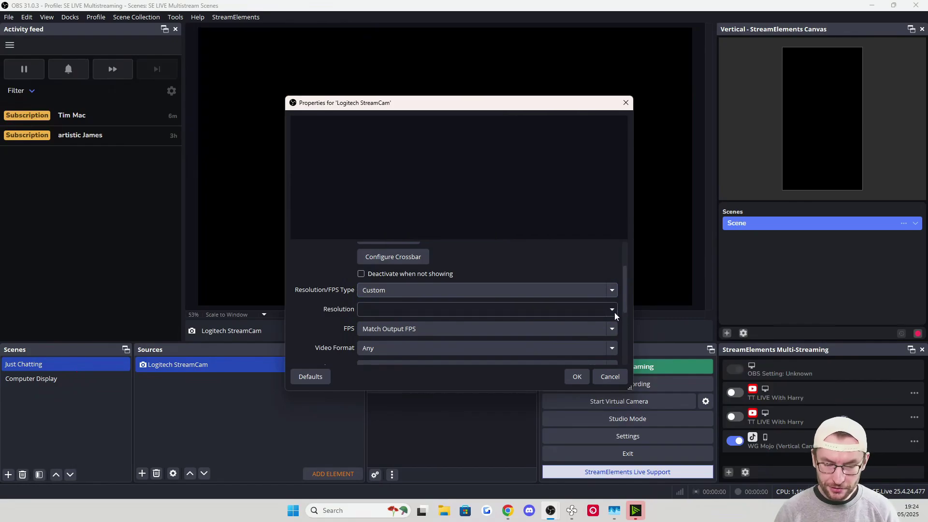
click(612, 310)
click(381, 332)
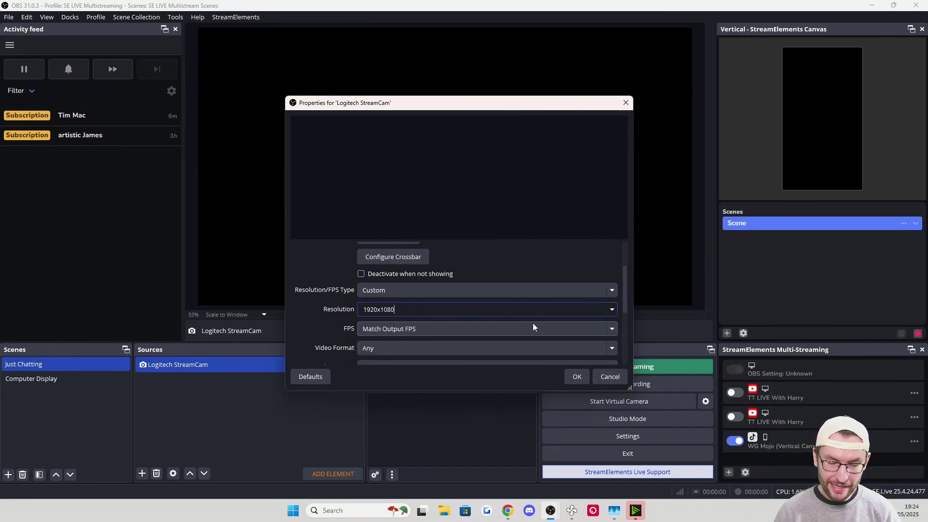
click(610, 332)
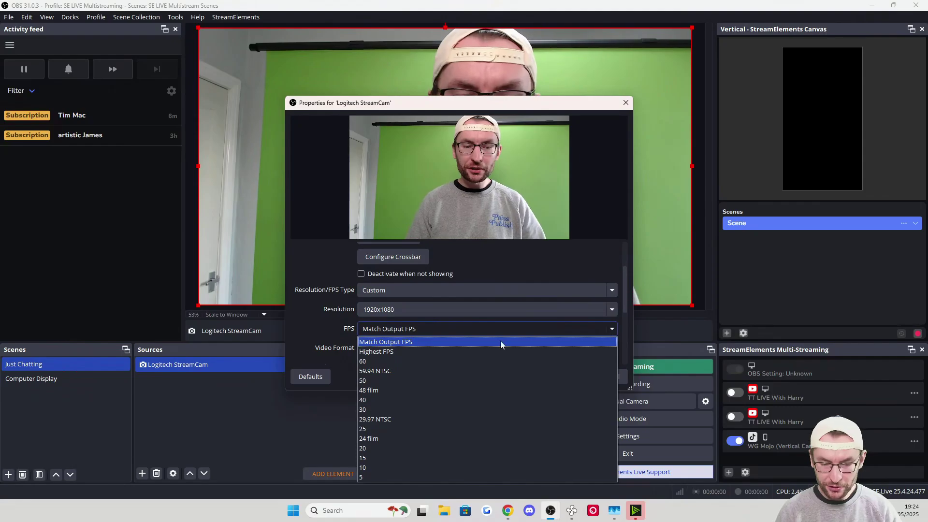
click(382, 363)
scroll(328, 310, down, 1)
scroll(352, 315, down, 1)
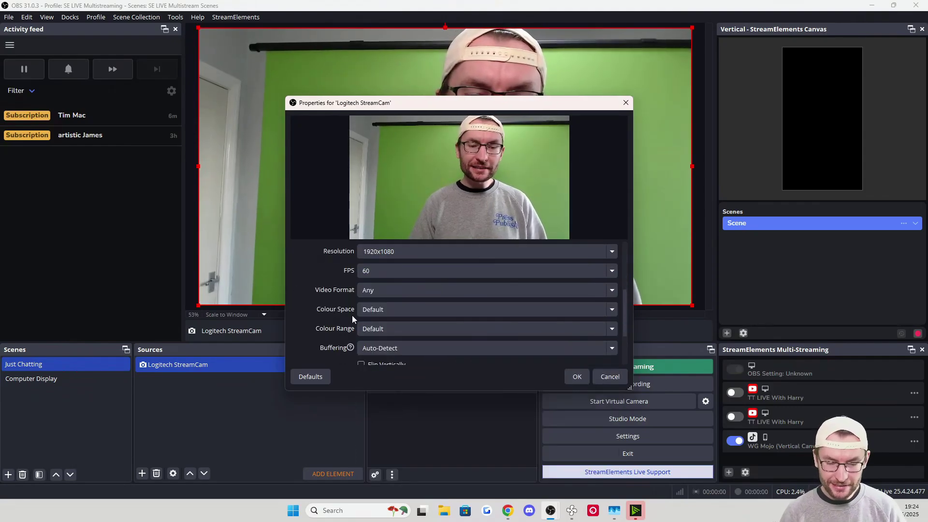
click(577, 376)
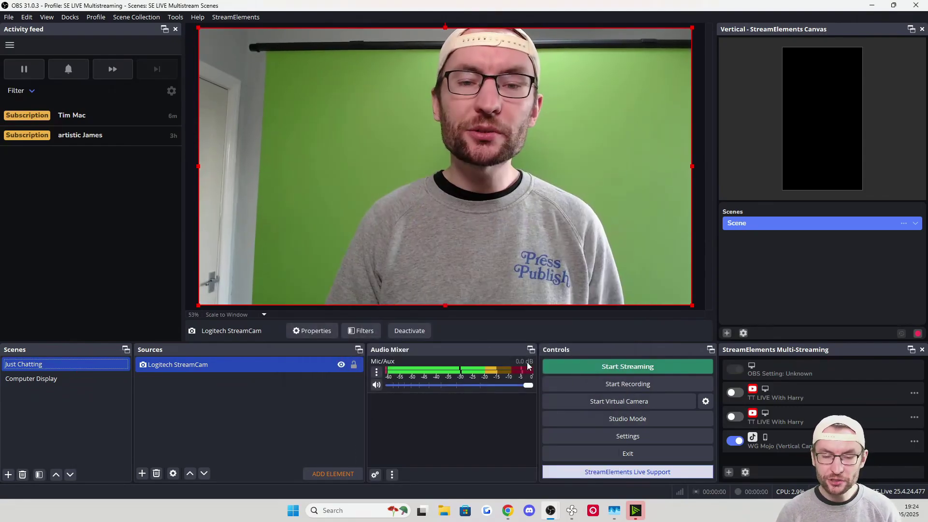
Fit the webcam to the whole canvas
right_click(411, 131)
mouse_move(485, 251)
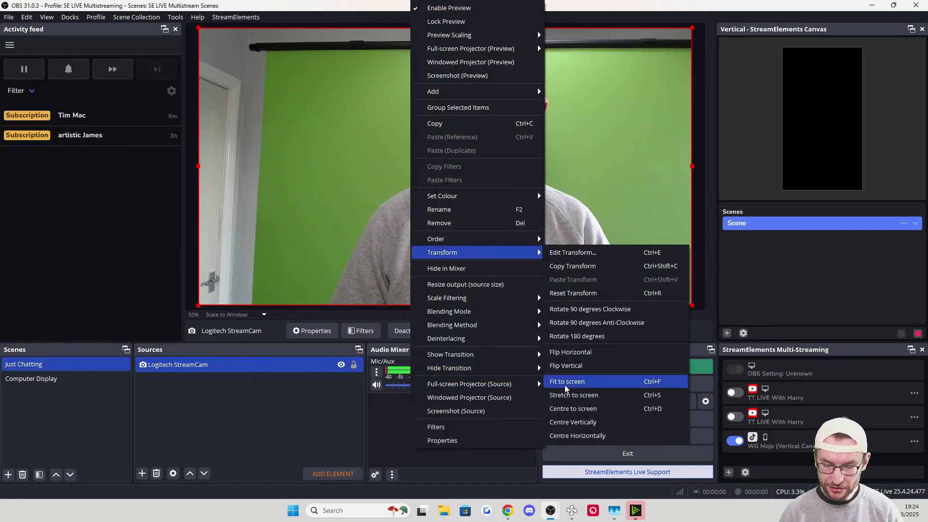
click(594, 381)
click(346, 410)
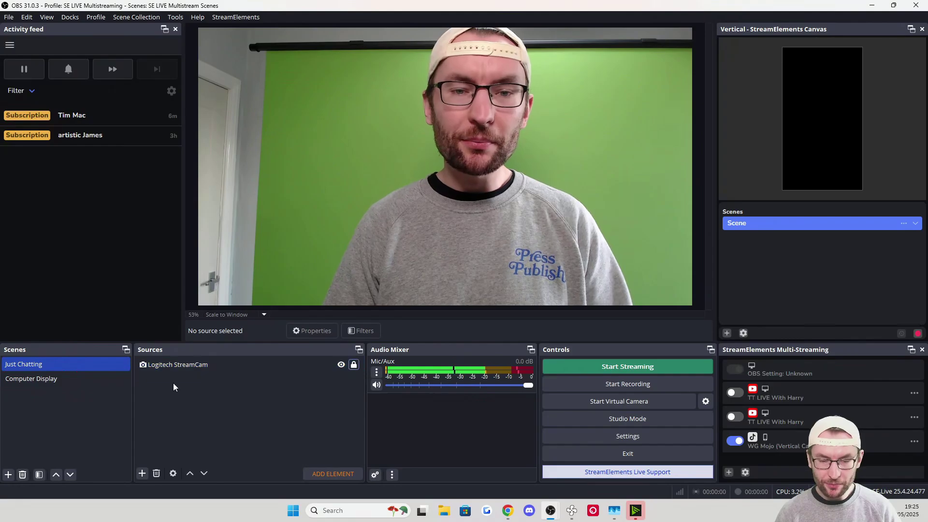
click(56, 379)
Add a 'Monitor 1' display capture of the ZOWIE XL LCD monitor and toggle its lock
click(142, 473)
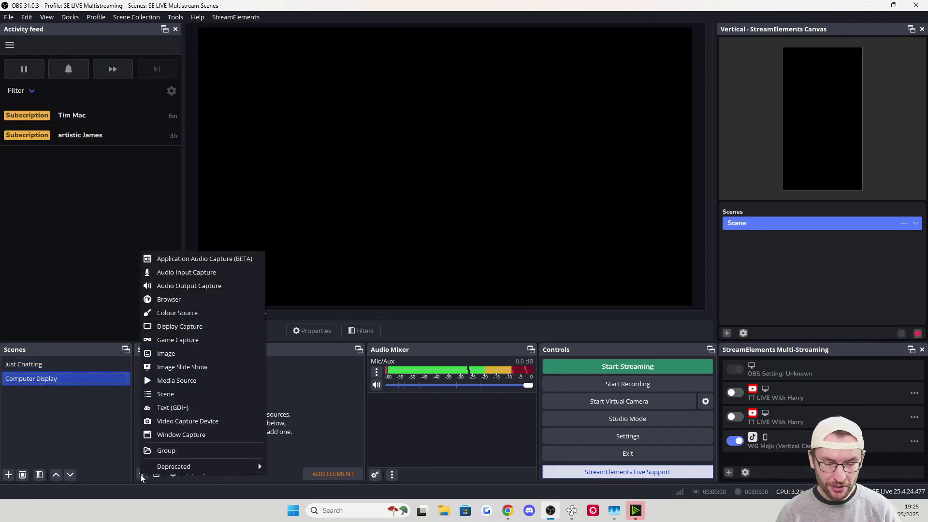
click(180, 327)
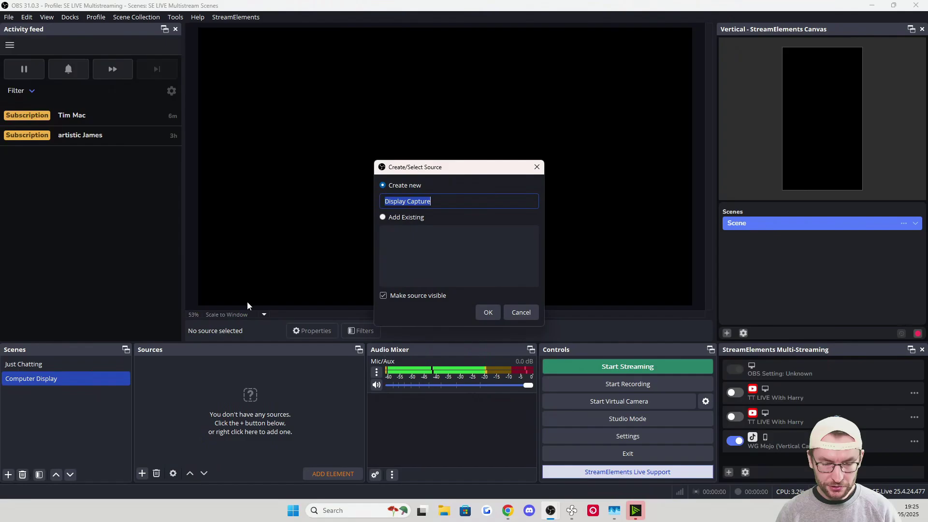
text(Monitor 1)
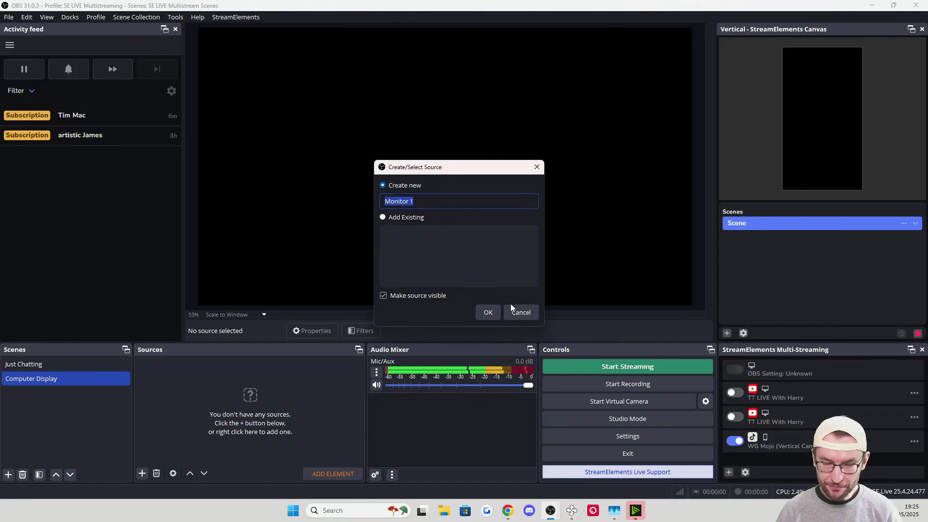
click(489, 312)
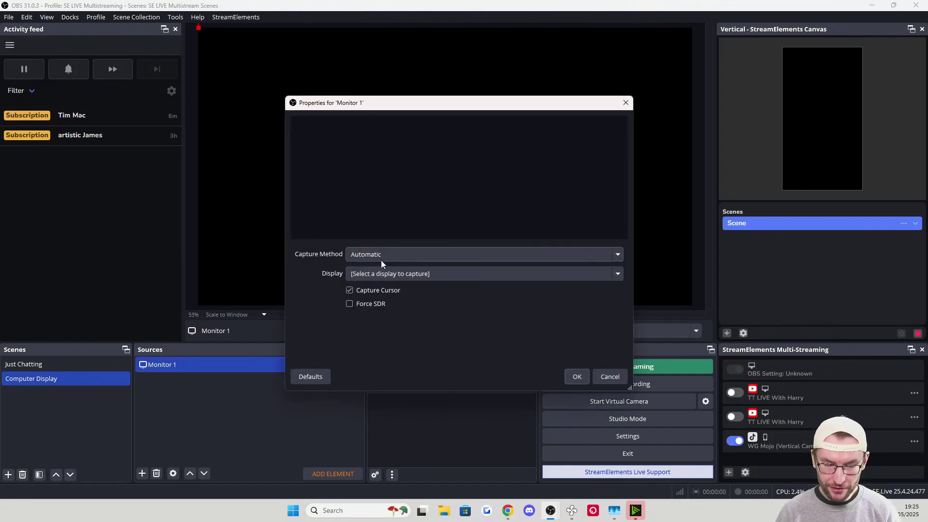
click(399, 274)
click(401, 296)
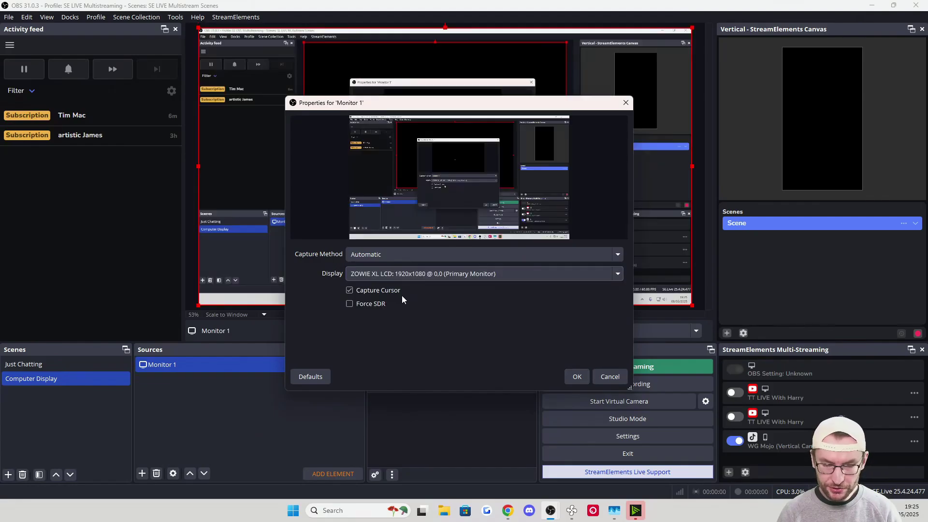
click(576, 382)
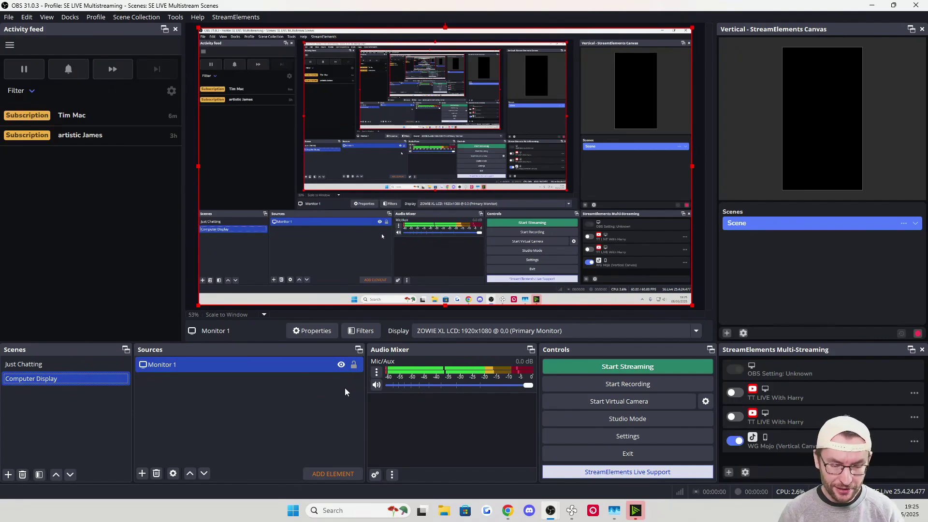
click(353, 365)
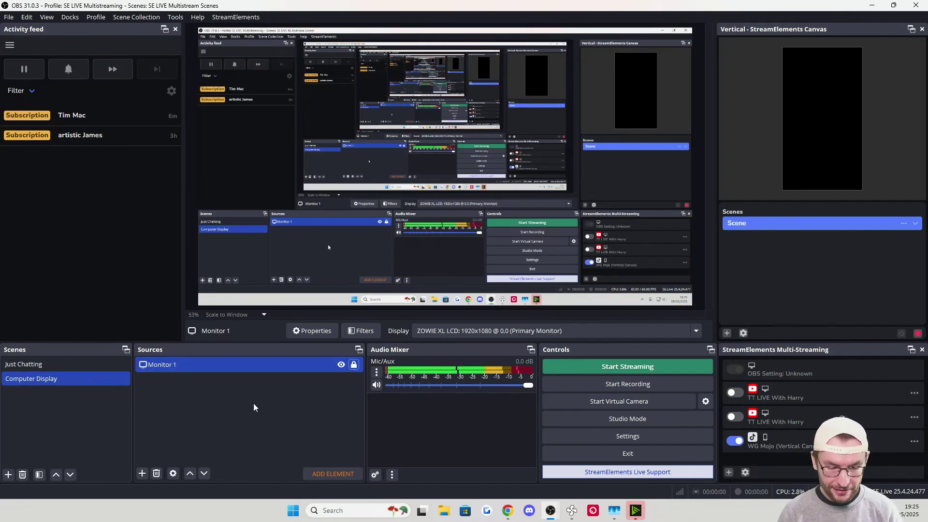
click(353, 365)
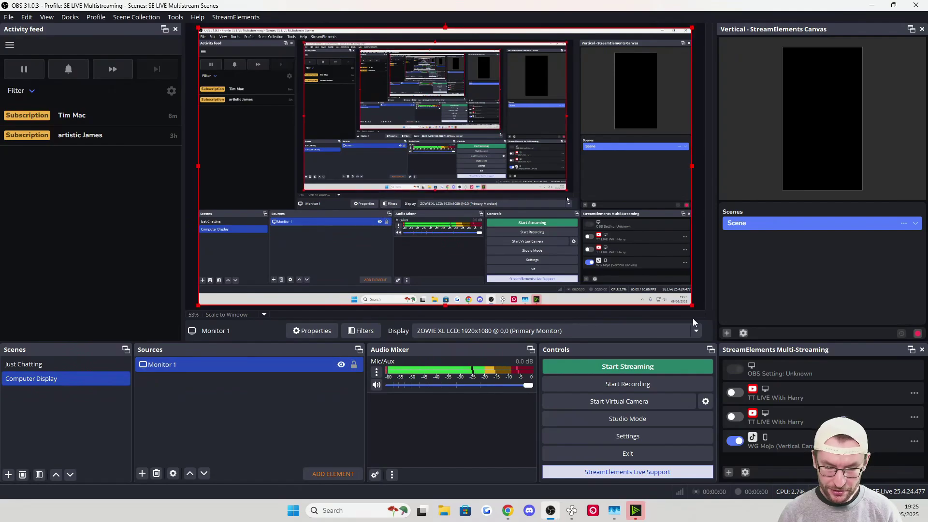
Lock Monitor 1 and add the existing Logitech StreamCam to Computer Display
click(353, 365)
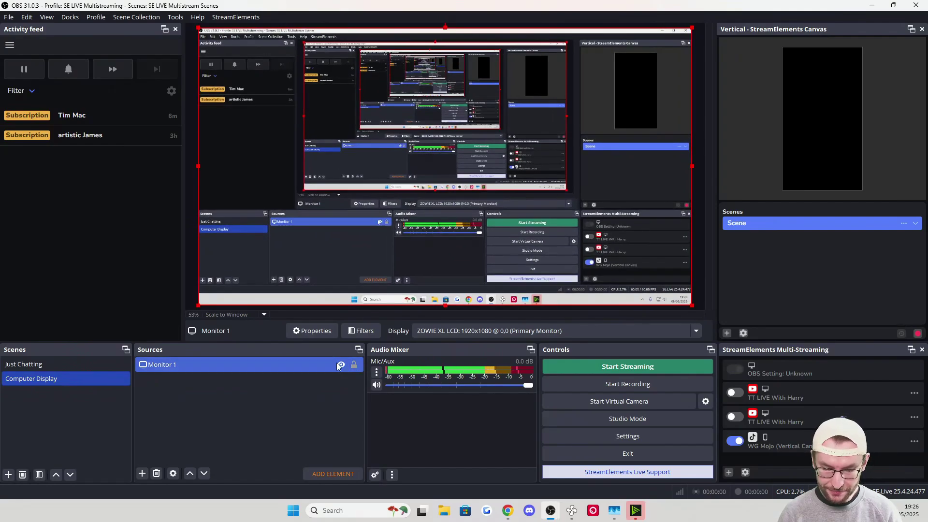
click(142, 474)
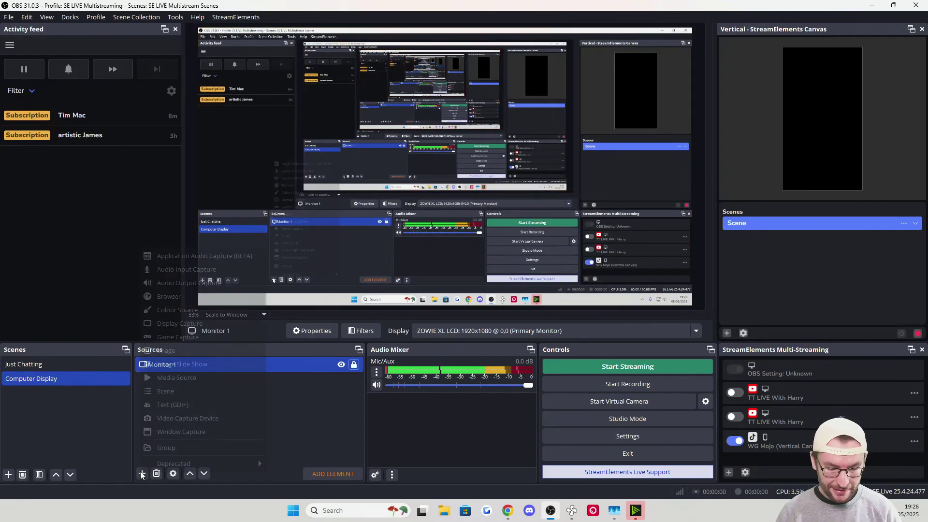
click(194, 418)
click(383, 217)
click(410, 235)
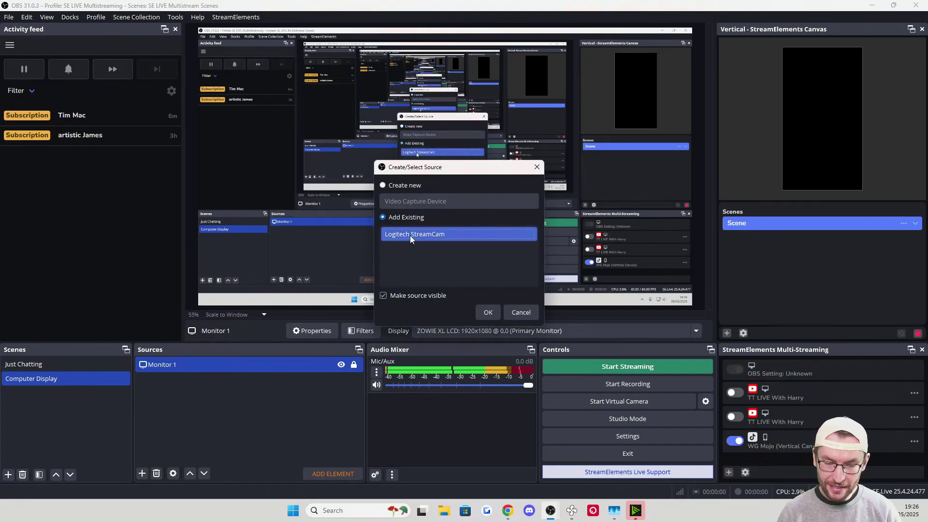
click(488, 312)
Shrink the webcam to a small box at the left, centre it vertically, and lock it
drag(198, 28, 260, 156)
key(Right)
key(Right)
key(Right)
key(Right)
key(Right)
key(Right)
key(Right)
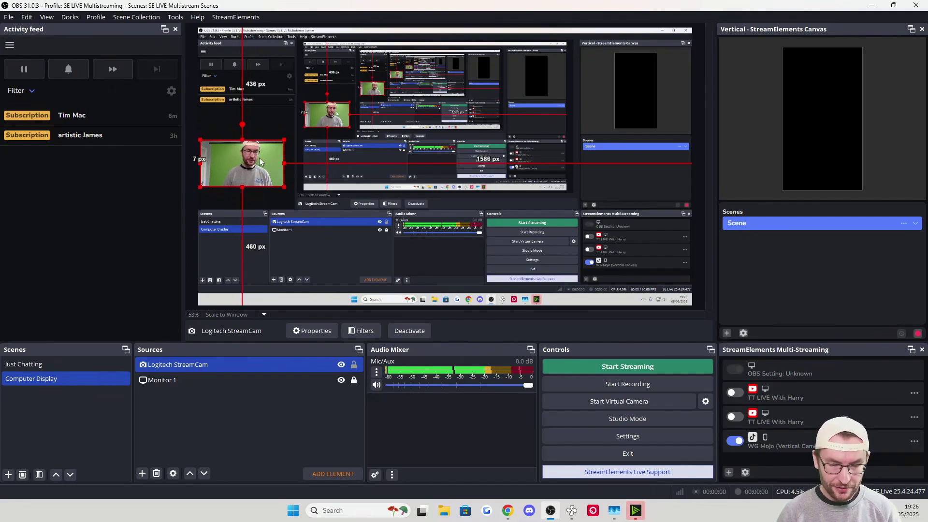
right_click(260, 157)
mouse_move(311, 257)
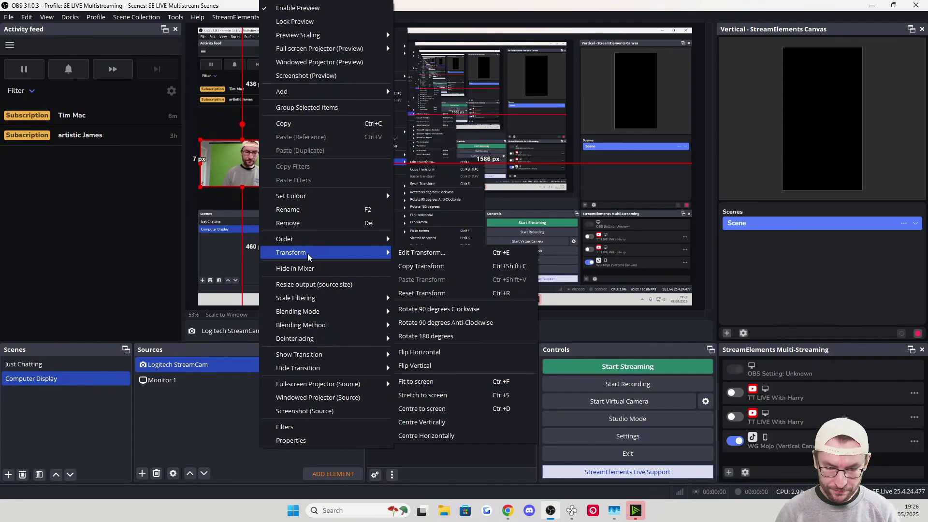
click(440, 427)
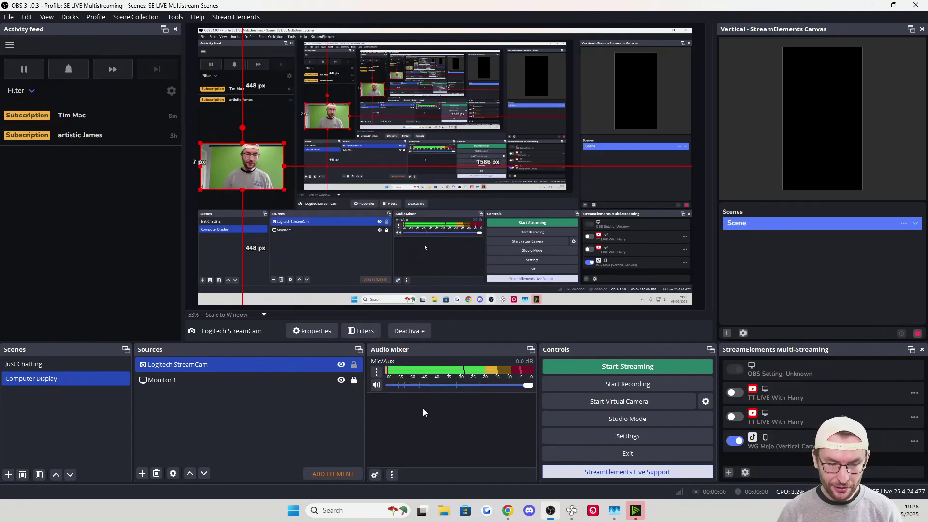
click(354, 365)
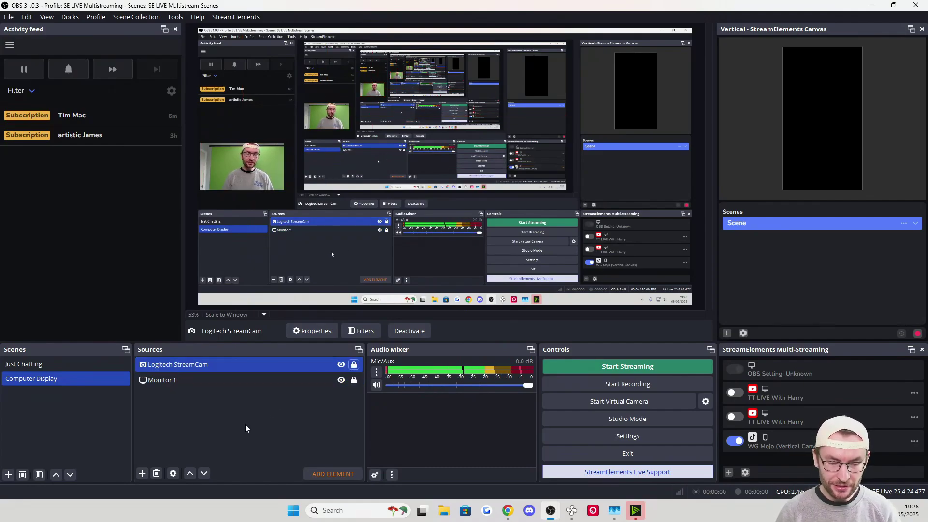
Switch between the Just Chatting and Computer Display scenes to compare them
click(68, 365)
click(71, 380)
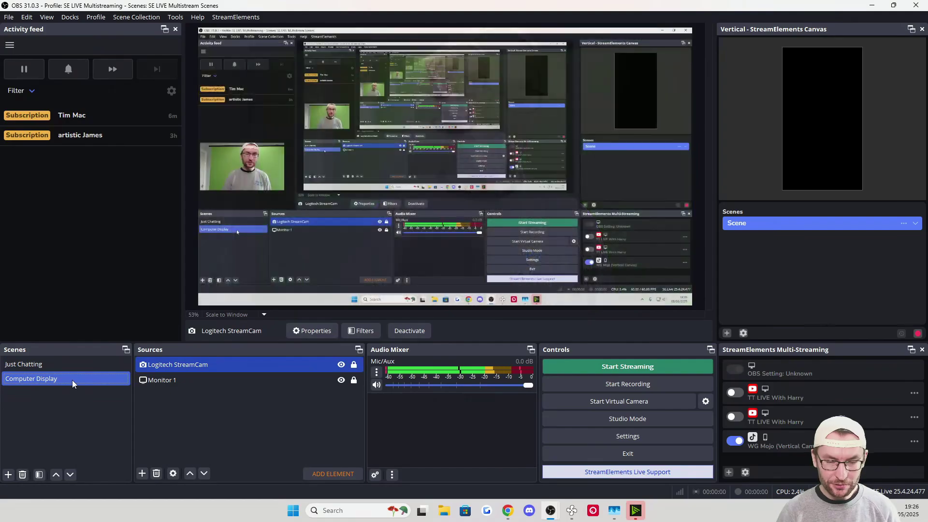
click(73, 369)
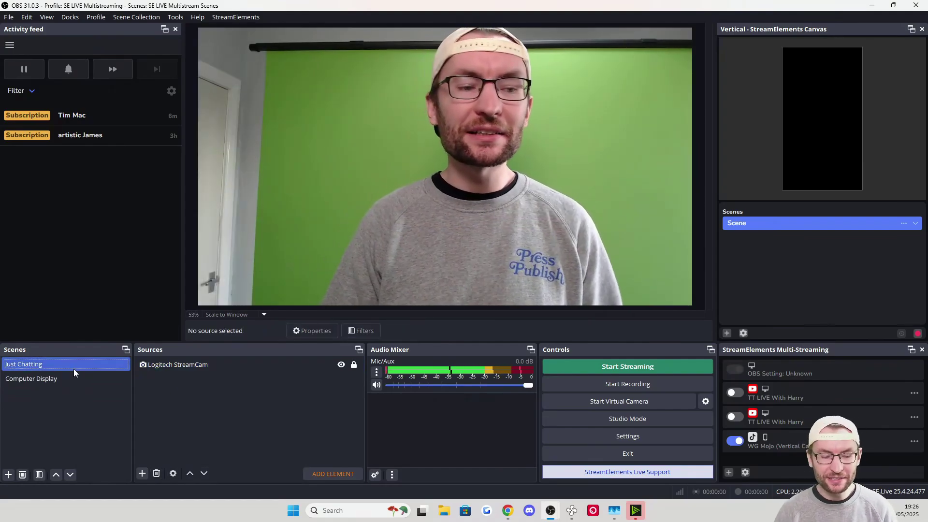
click(66, 376)
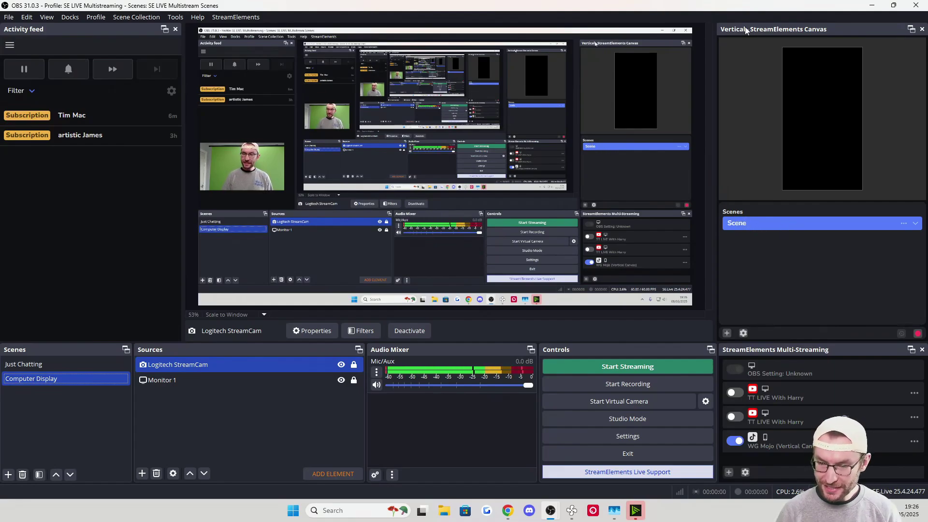
Rename the vertical canvas scene to 'Just Chatting Vertical'
double_click(736, 225)
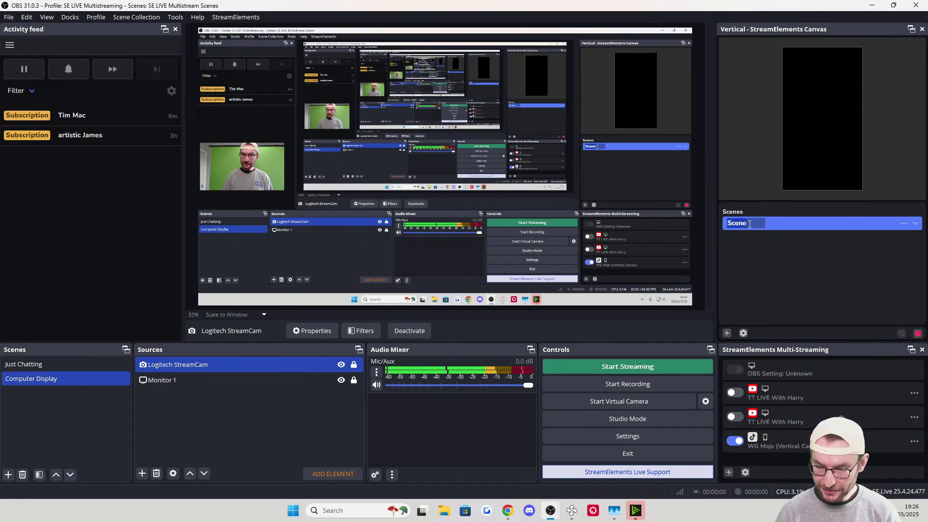
text(Just Chatting 1)
key(Return)
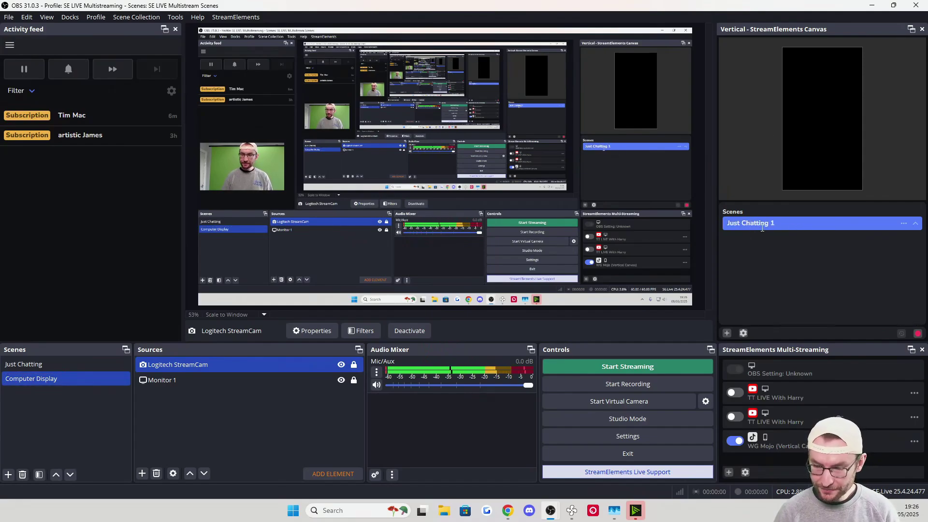
double_click(762, 226)
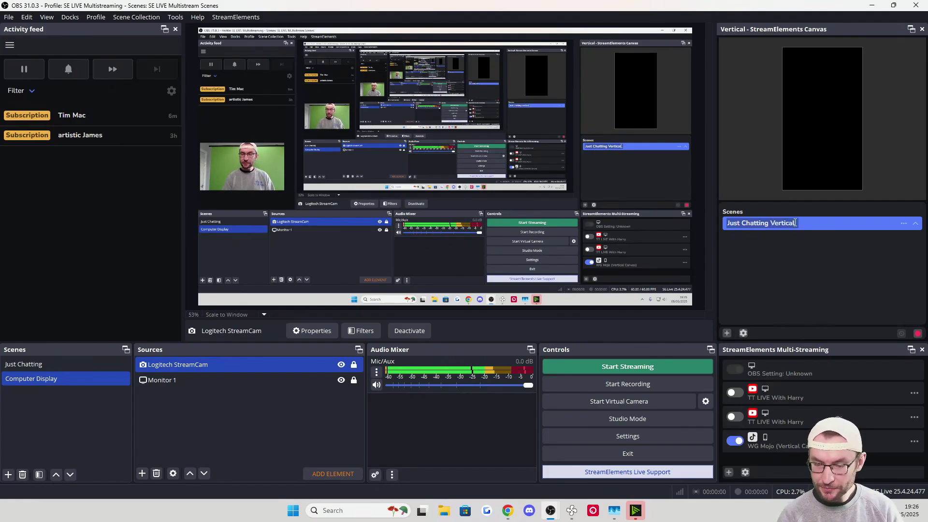
key(Return)
Add a new vertical scene named 'Computer Display Vertical'
click(727, 333)
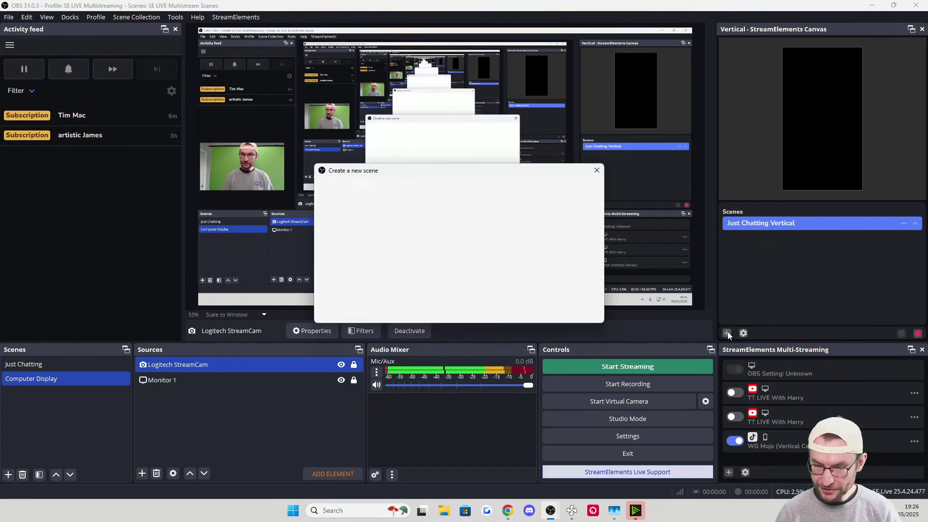
click(363, 234)
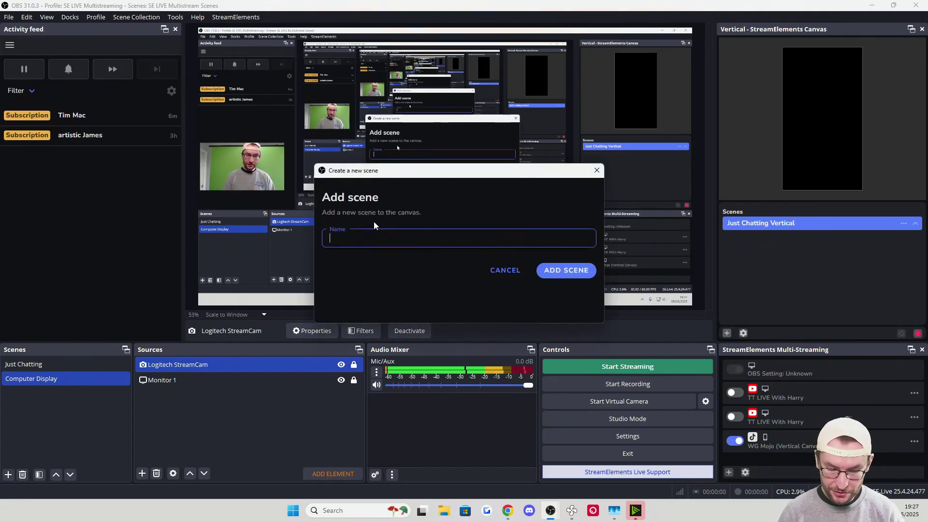
text(J)
text(Computer Display Vertical)
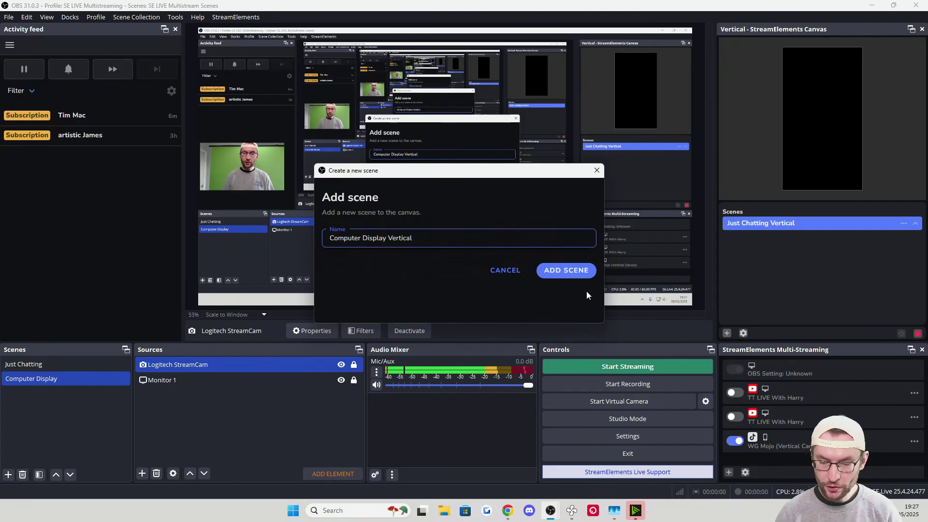
click(570, 270)
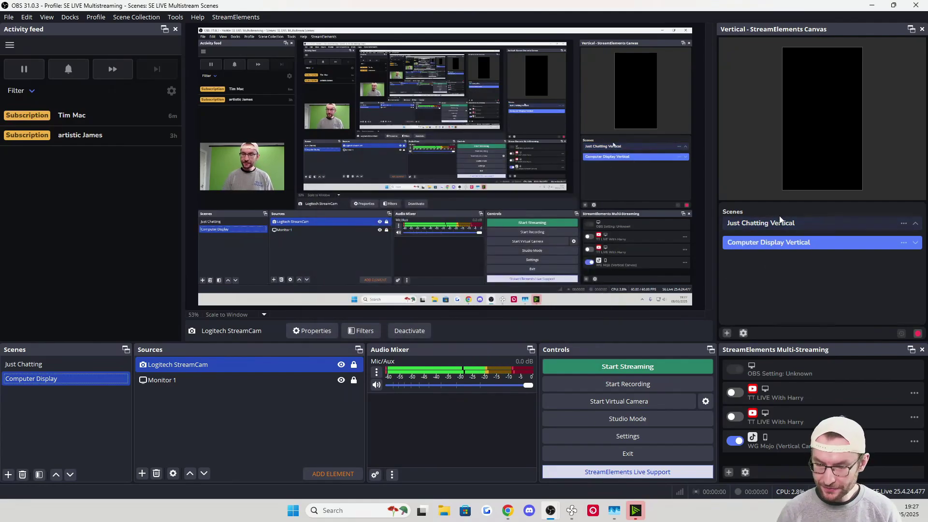
click(870, 225)
Add the existing Logitech StreamCam source to the Just Chatting Vertical scene
click(902, 227)
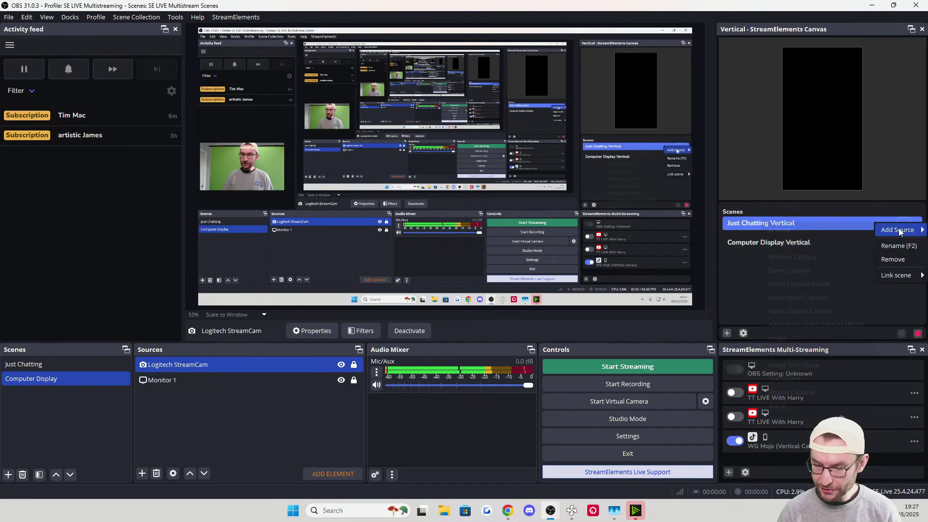
mouse_move(900, 231)
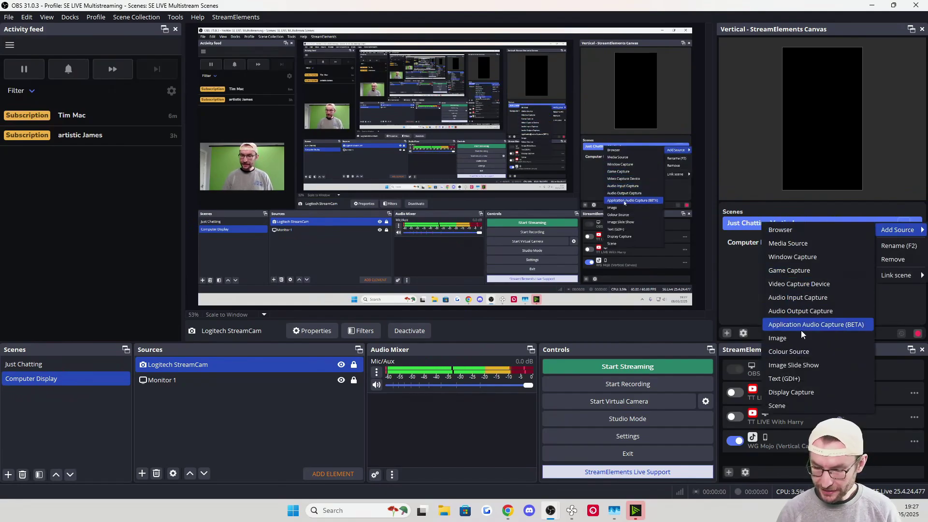
click(818, 286)
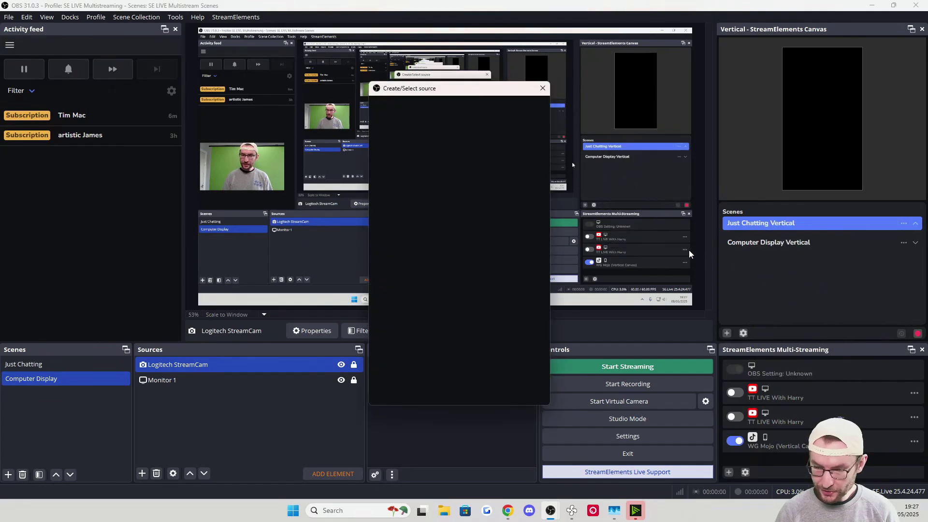
click(480, 175)
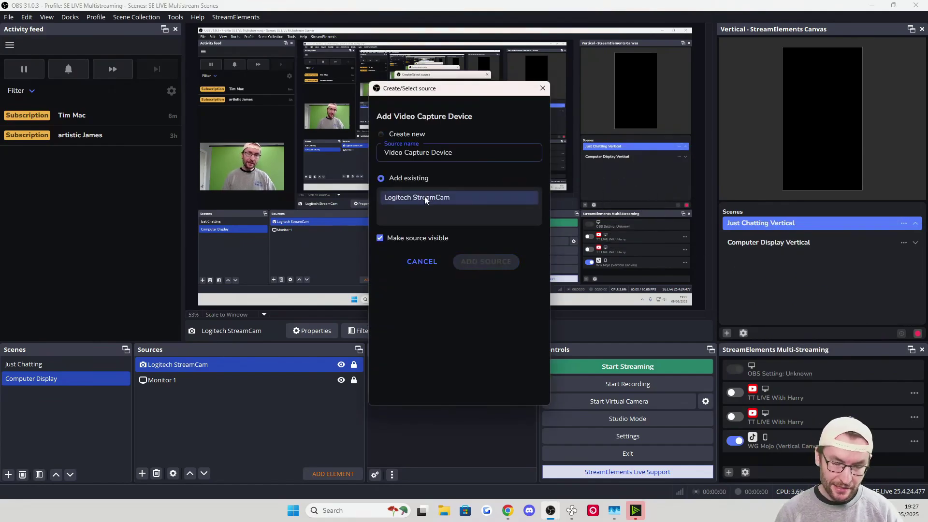
click(423, 200)
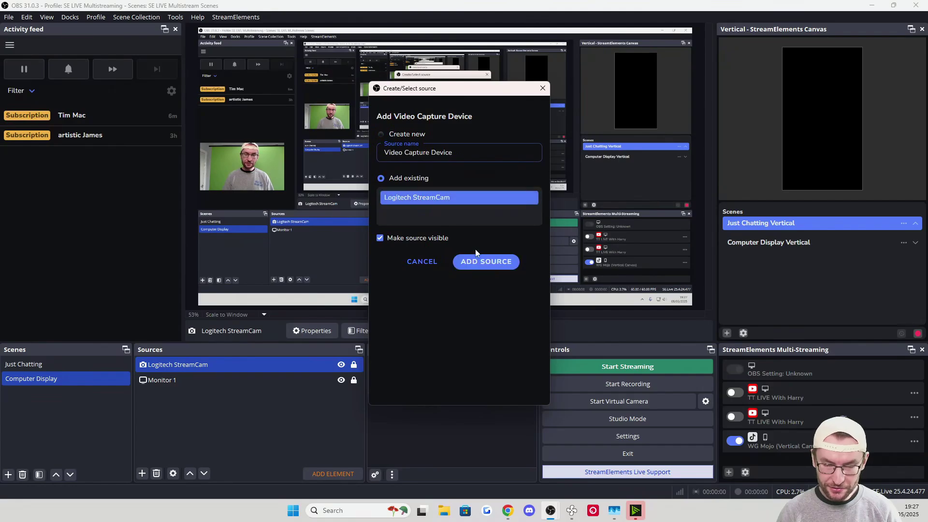
click(484, 262)
Enlarge and centre the webcam to fill the vertical canvas height, with the face centred
drag(856, 77, 823, 78)
drag(820, 127, 825, 193)
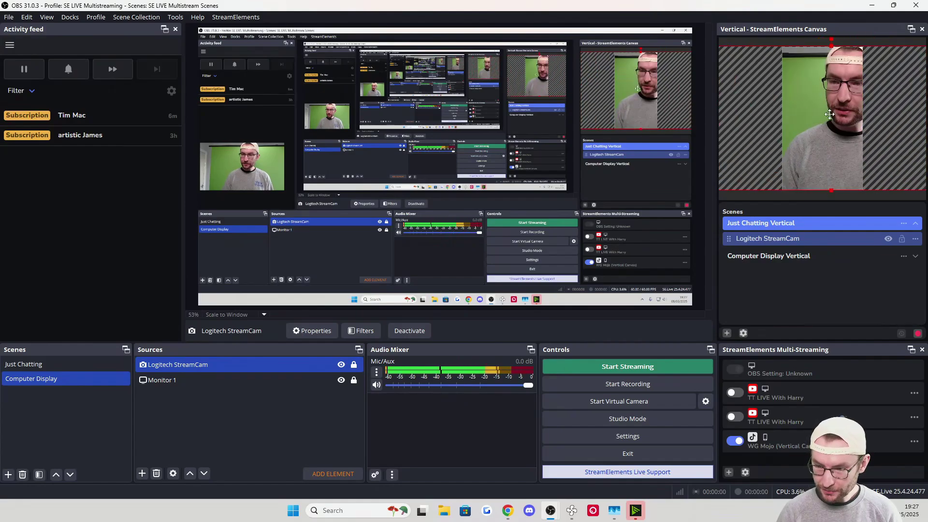
key(ctrl+d)
drag(826, 115, 812, 116)
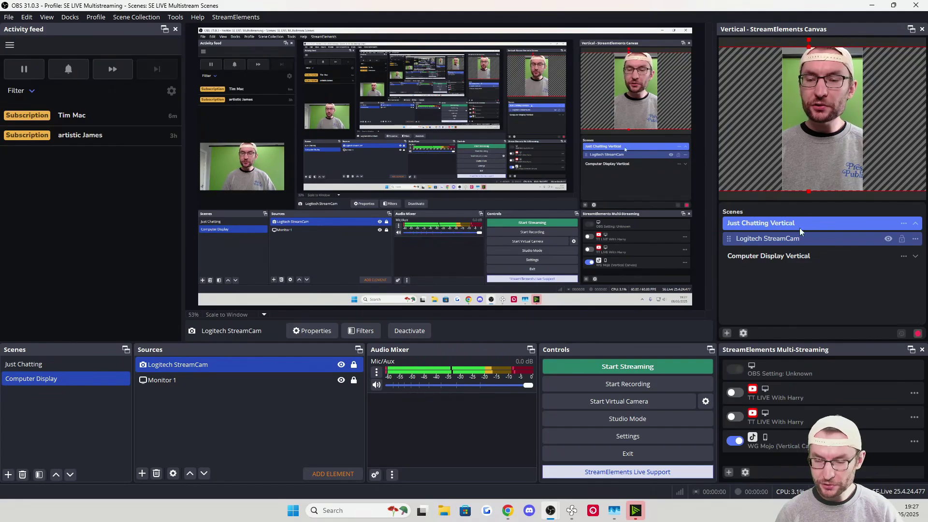
Add the existing Logitech StreamCam to Computer Display Vertical, shrunk to a small top box
click(761, 256)
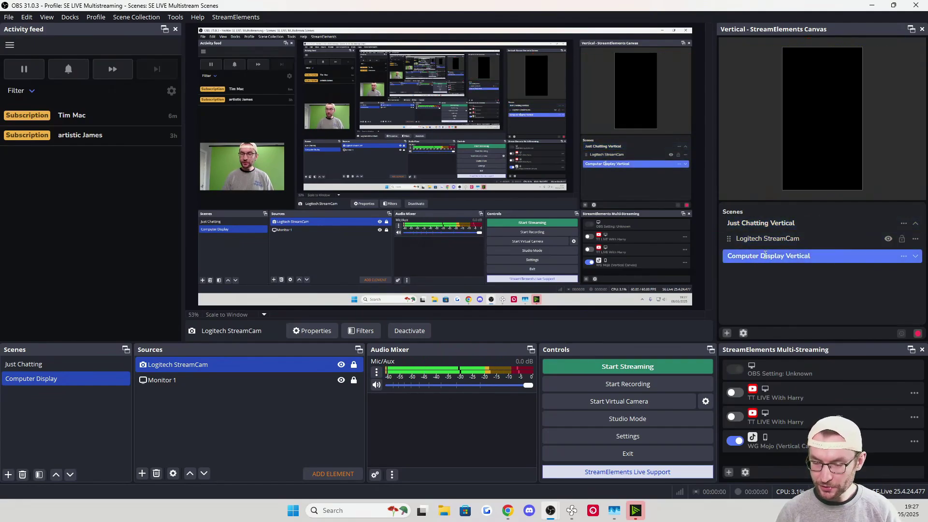
click(903, 256)
mouse_move(901, 265)
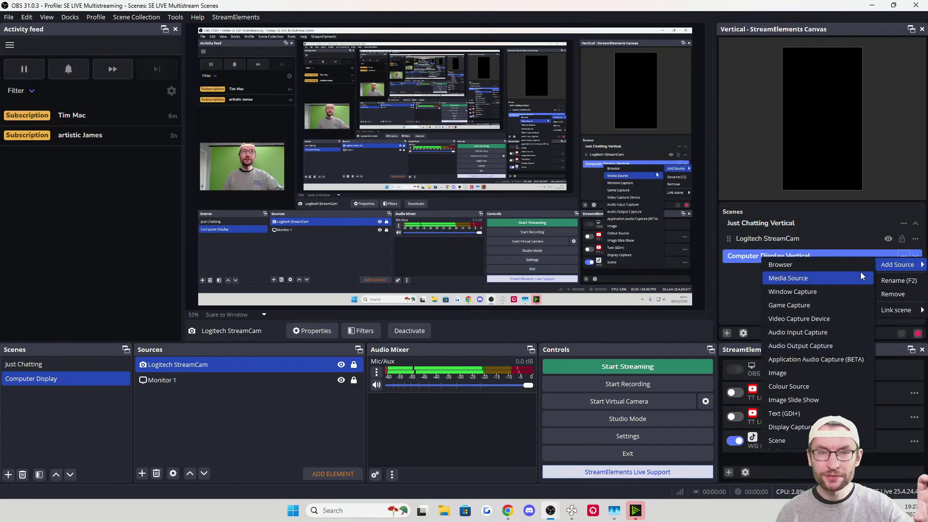
click(805, 317)
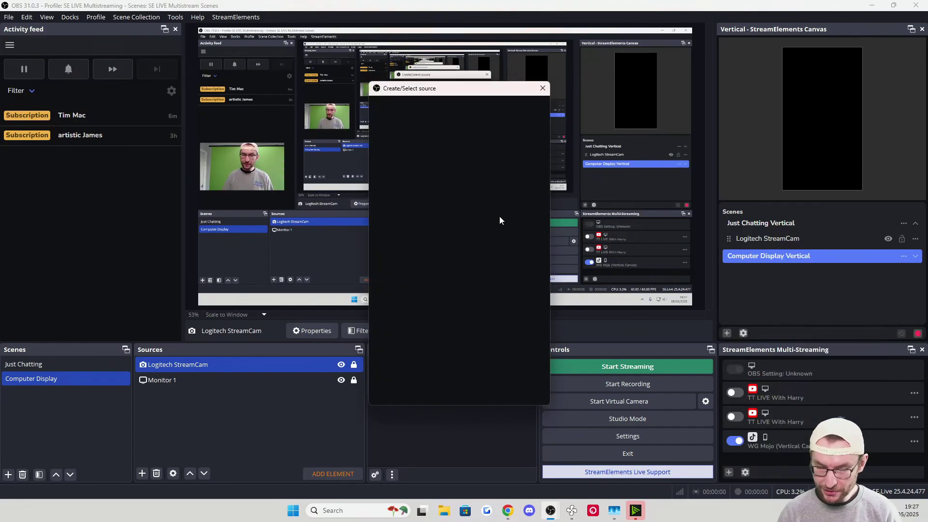
click(408, 178)
click(411, 197)
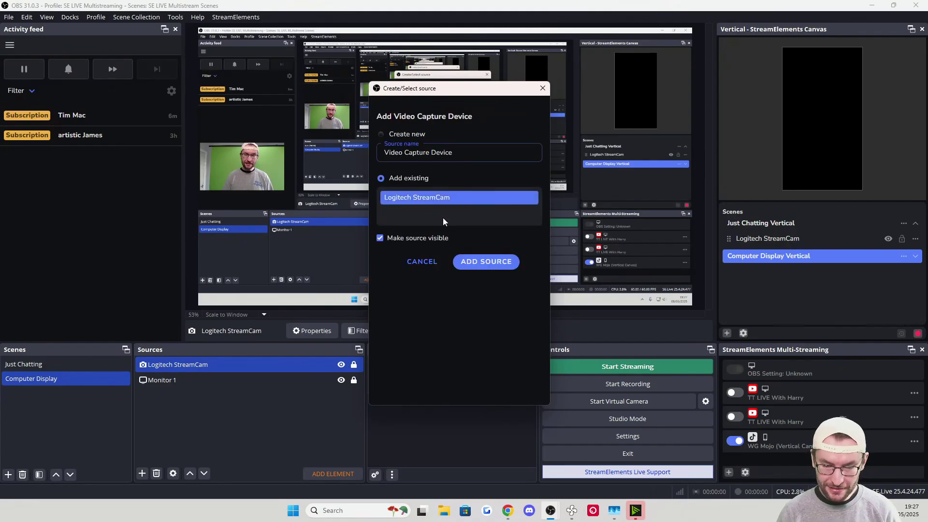
click(486, 262)
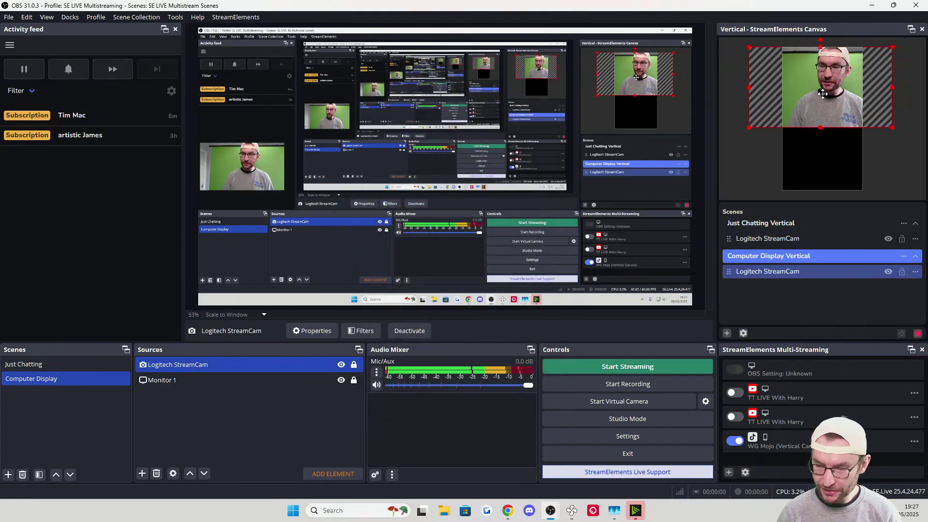
drag(892, 127, 863, 92)
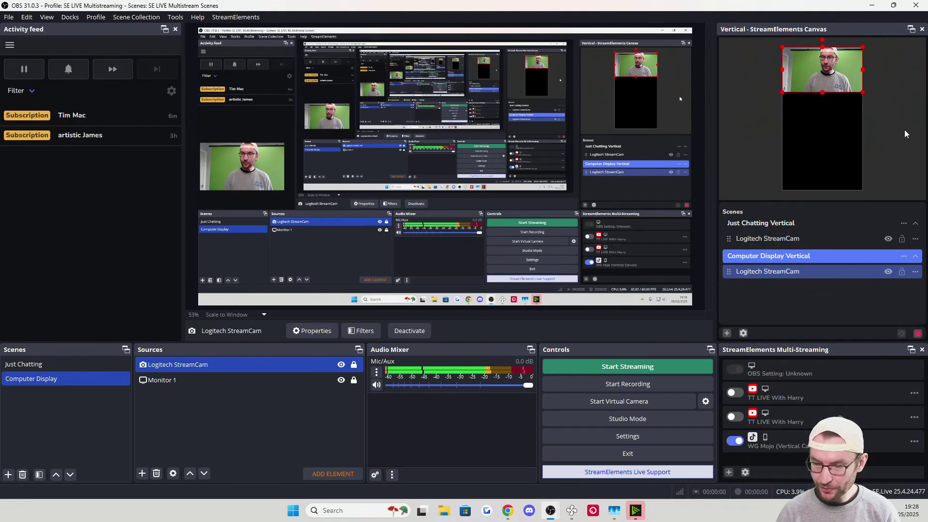
Add the existing Monitor 1 display capture to Computer Display Vertical
click(904, 256)
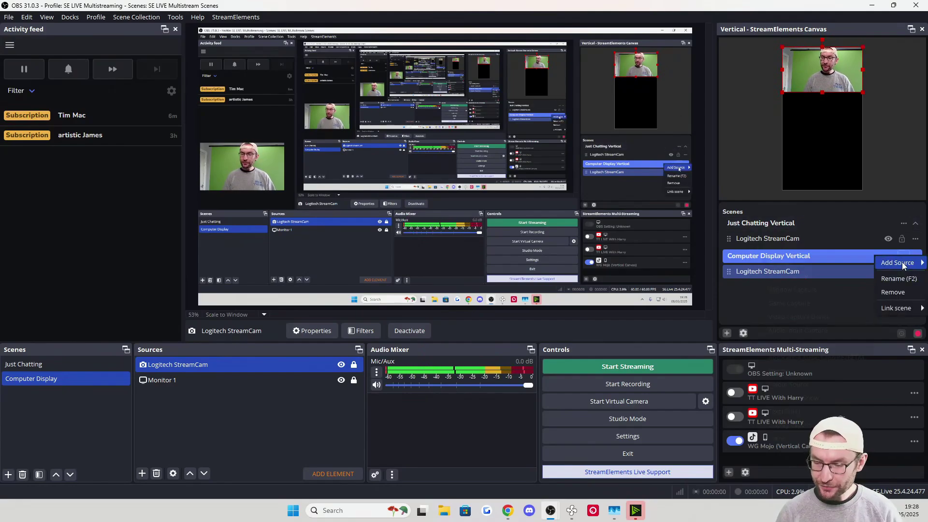
mouse_move(903, 266)
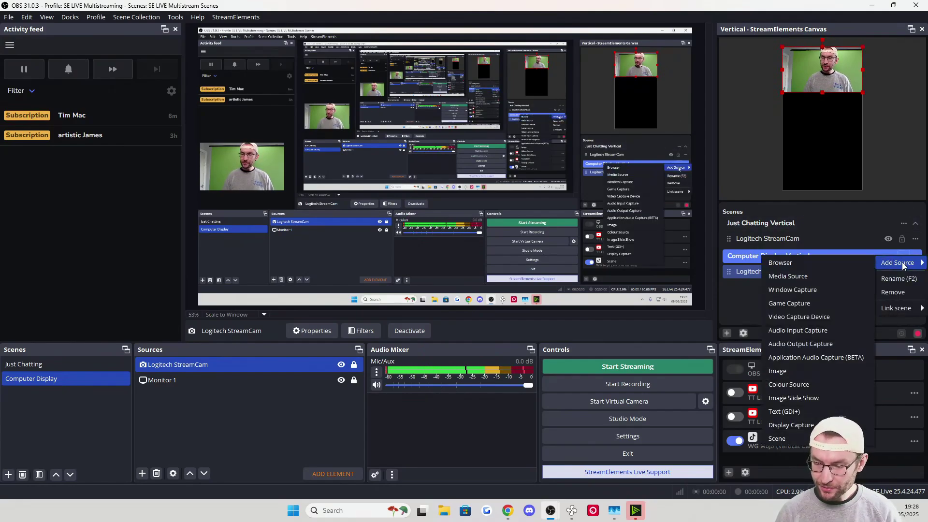
click(792, 425)
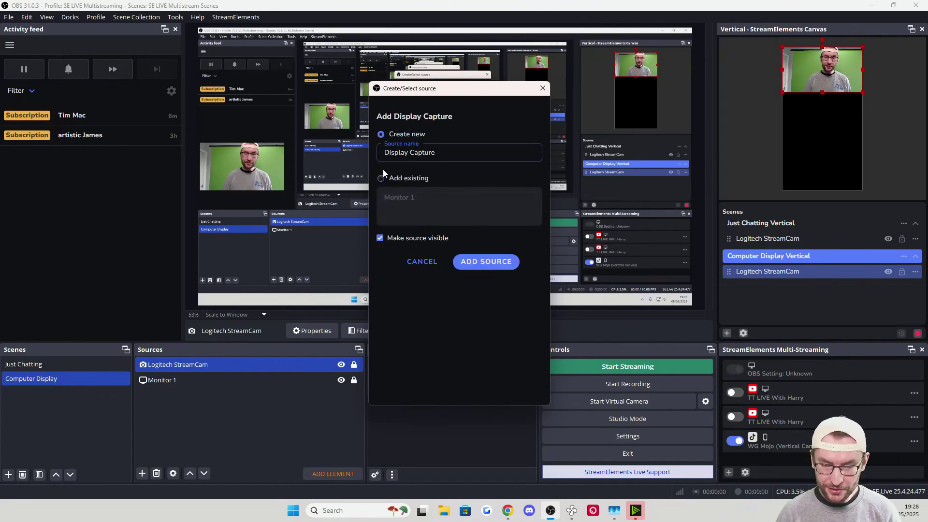
click(382, 179)
click(406, 197)
click(486, 262)
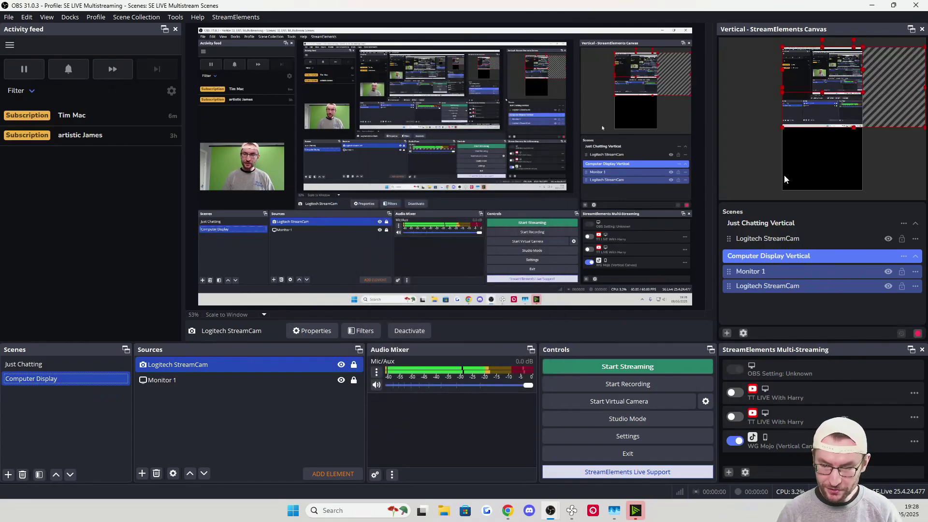
Place the webcam at top centre and stretch Monitor 1 below it to the canvas bottom
mouse_move(831, 122)
mouse_down()
mouse_move(825, 152)
mouse_move(819, 130)
mouse_up()
click(821, 176)
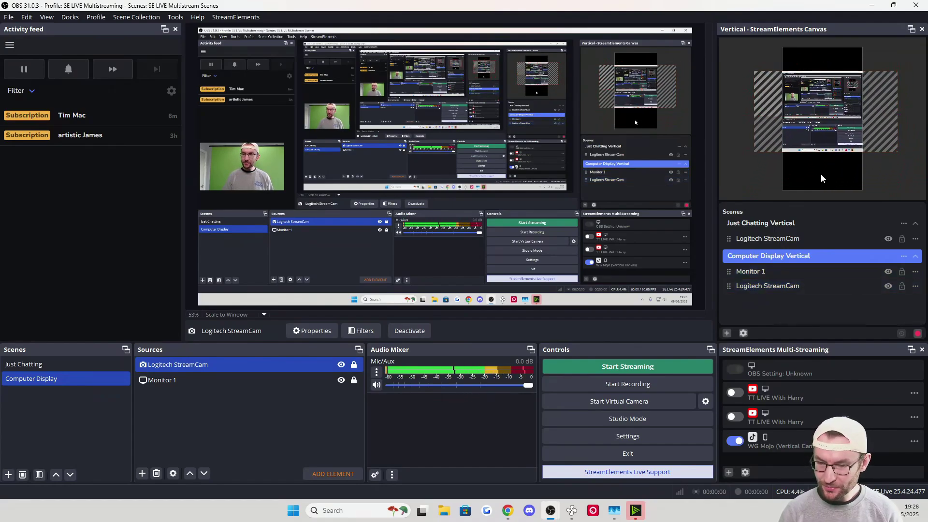
click(763, 285)
drag(794, 86, 822, 63)
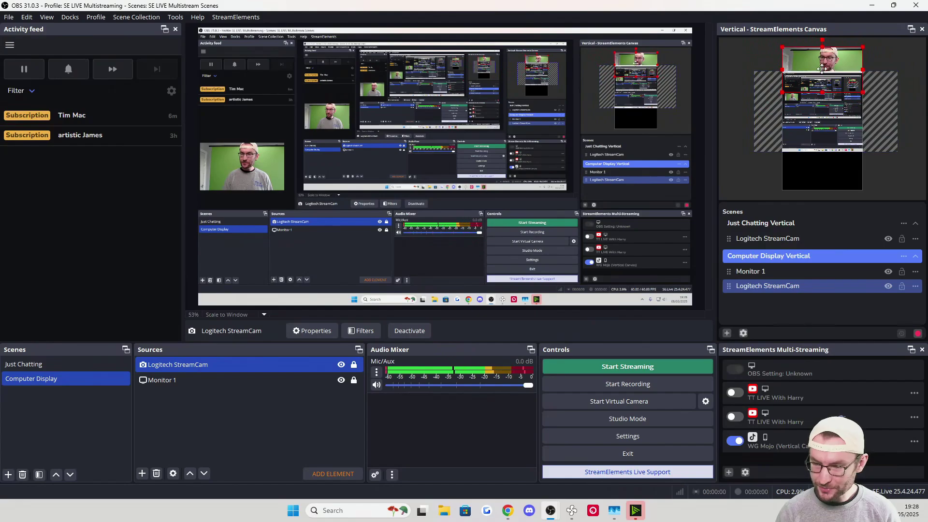
click(811, 112)
drag(810, 112, 807, 133)
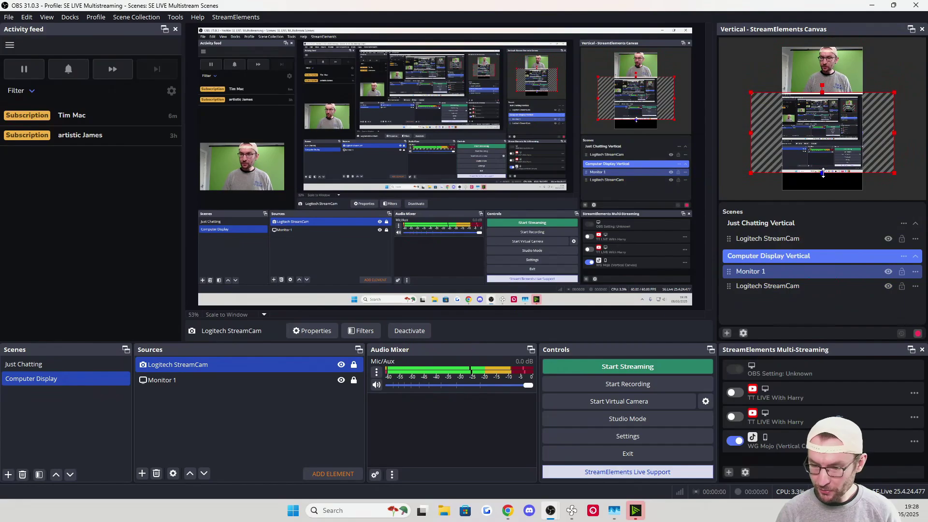
drag(821, 173, 826, 191)
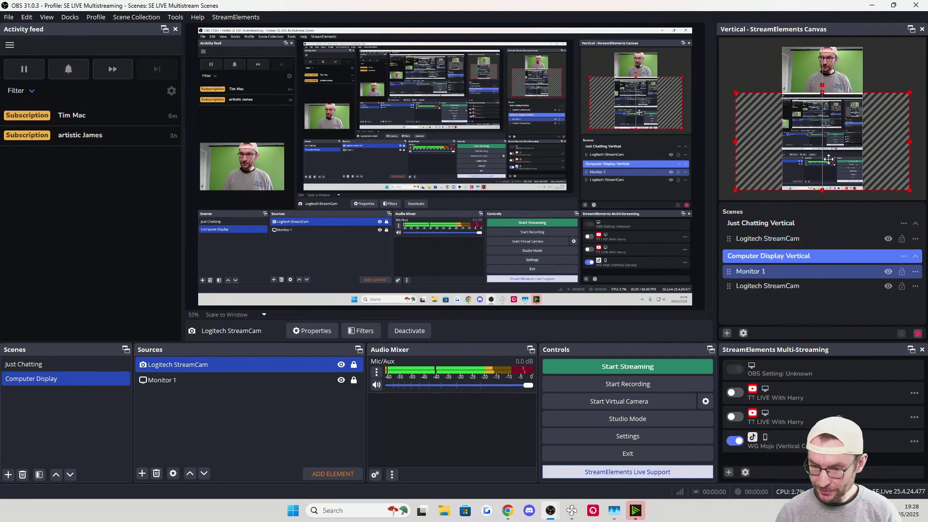
Lock both vertical webcams and the Monitor 1 capture, then compare the two vertical scenes
click(902, 239)
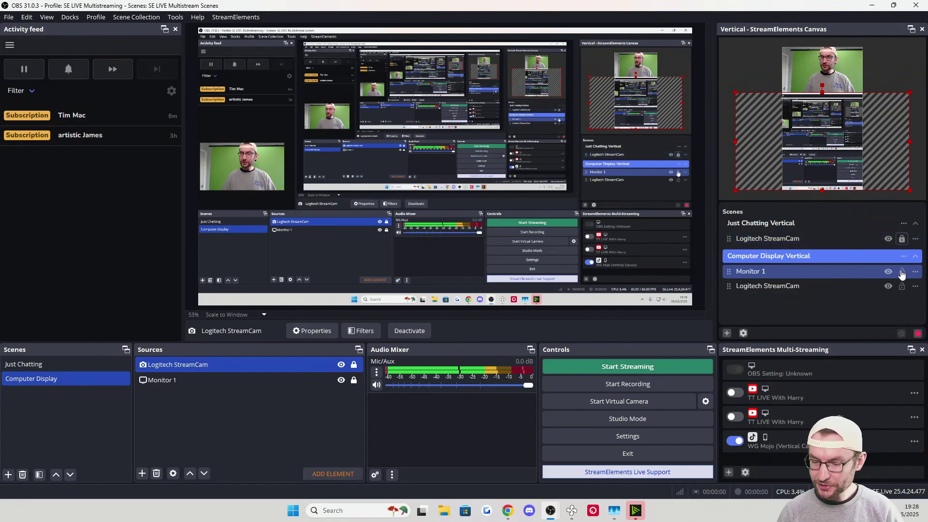
click(902, 271)
click(901, 286)
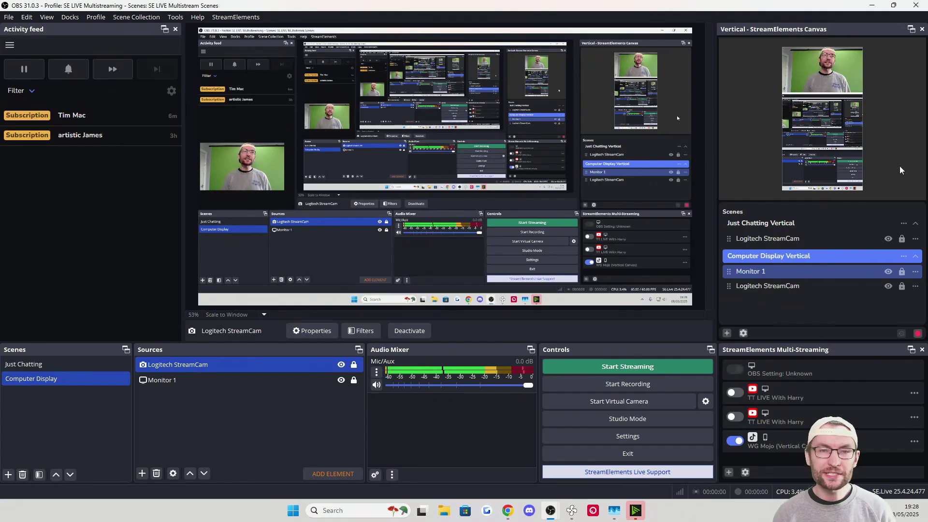
click(765, 223)
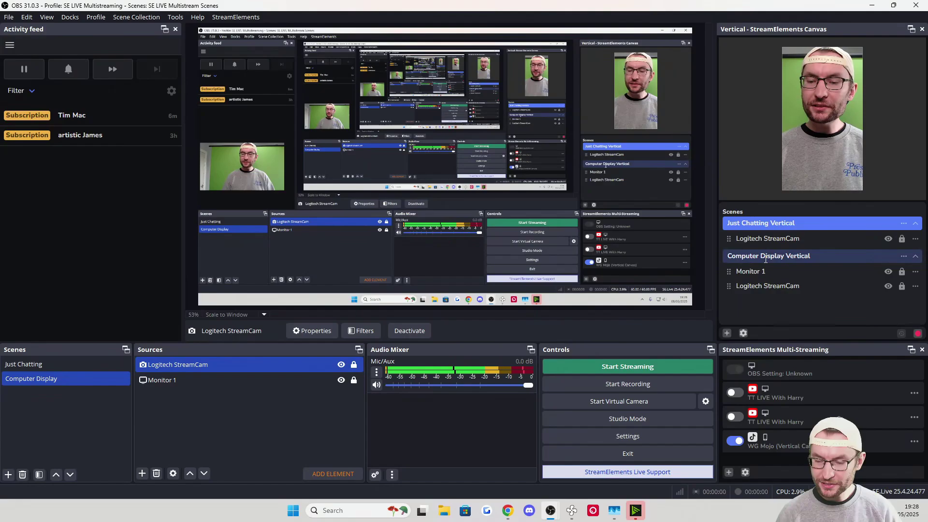
click(778, 256)
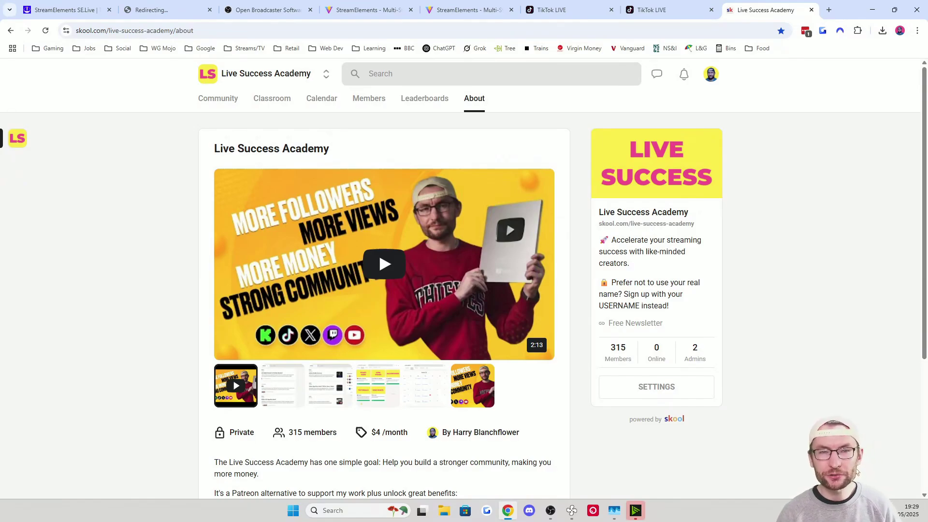
Scroll through the Skool About page, then return to OBS Studio
scroll(868, 471, down, 4)
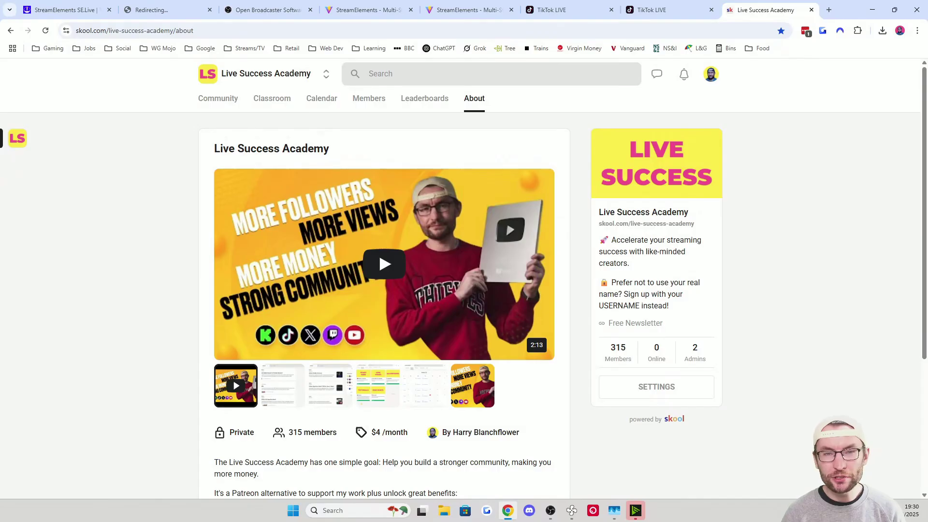
key(alt+Tab)
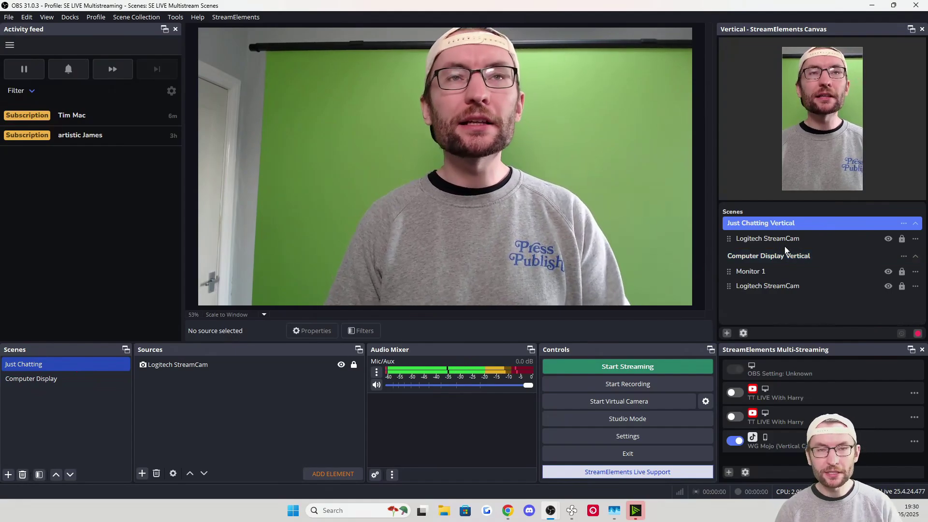
Link Just Chatting Vertical to Just Chatting and Computer Display Vertical to Computer Display
right_click(750, 221)
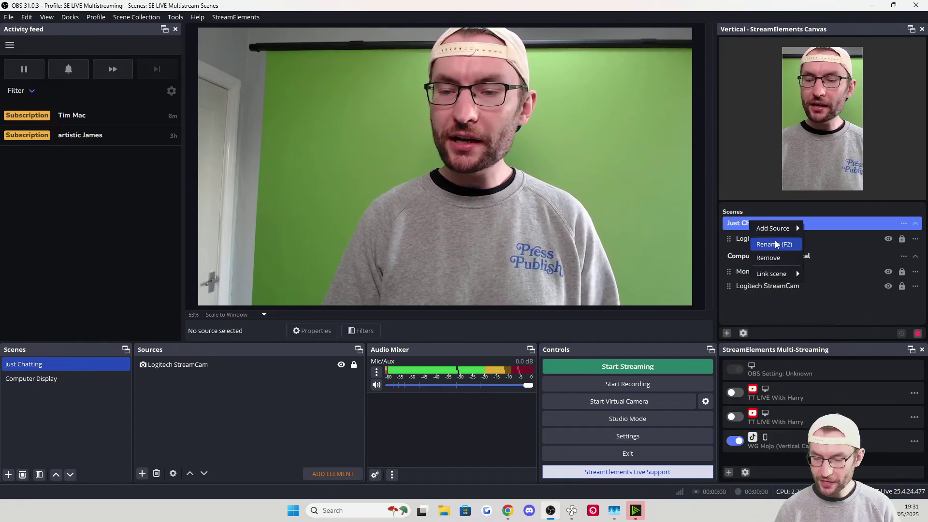
mouse_move(785, 275)
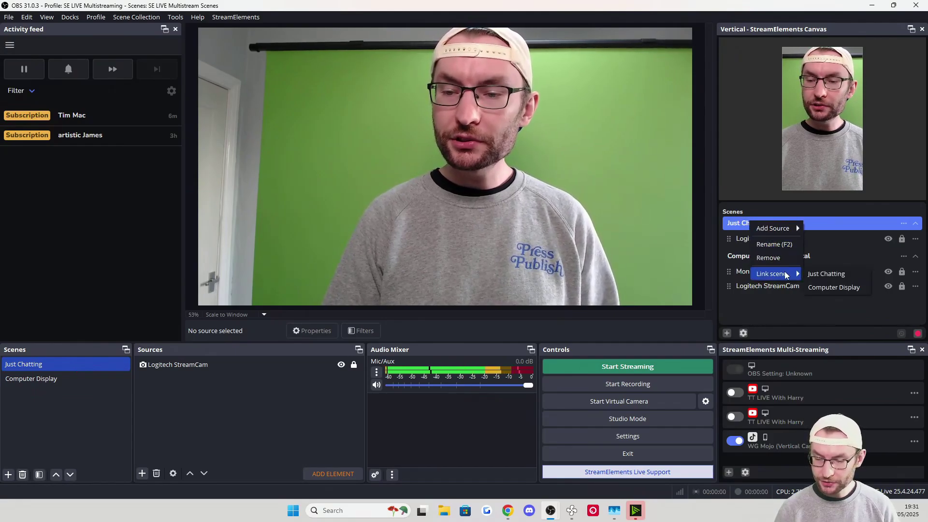
click(824, 274)
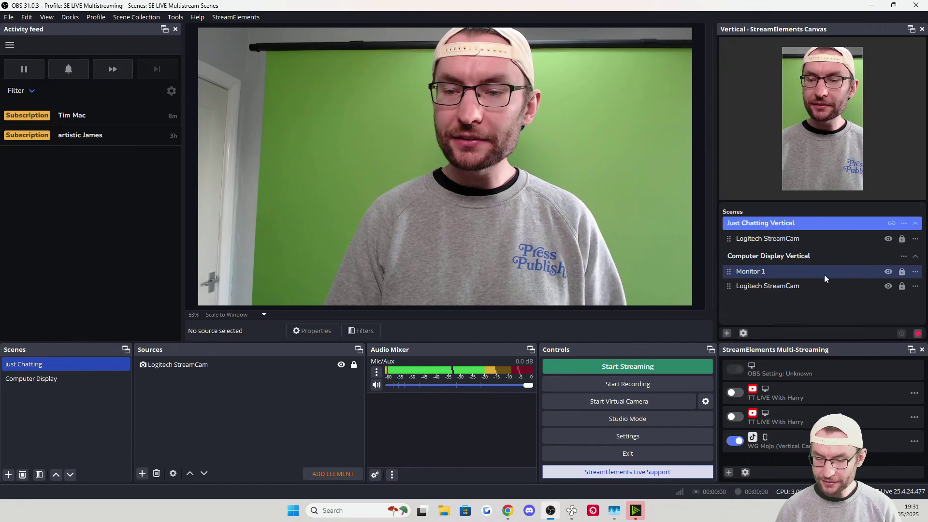
right_click(755, 259)
mouse_move(787, 312)
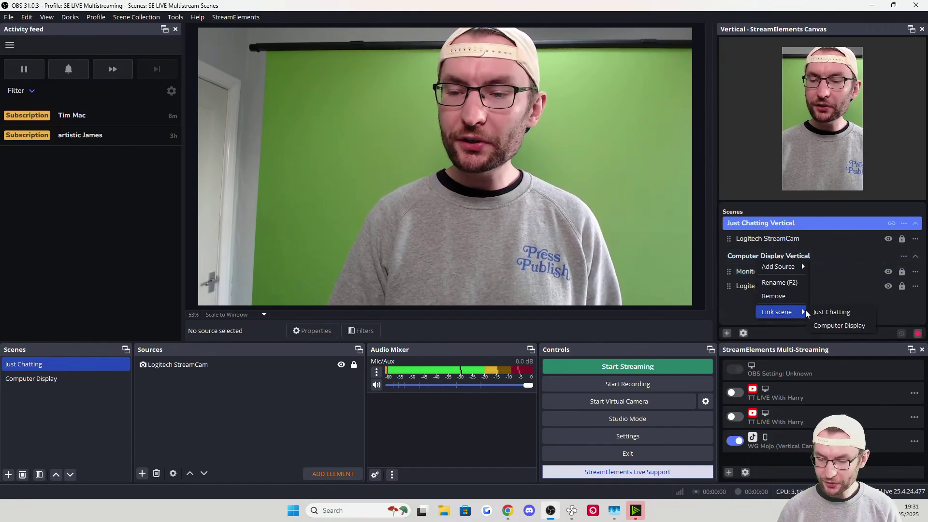
click(839, 325)
Switch between Just Chatting and Computer Display to test the linked vertical scenes
click(34, 380)
click(43, 365)
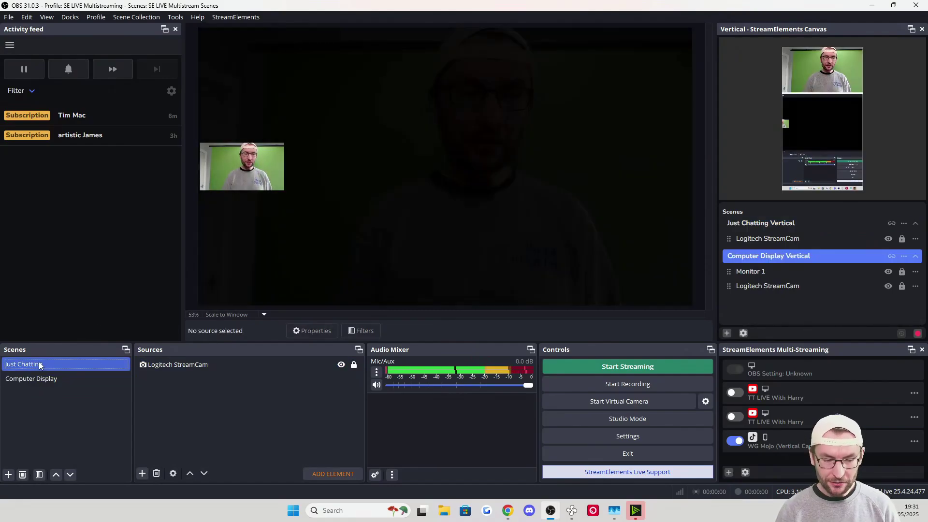
click(49, 378)
click(39, 366)
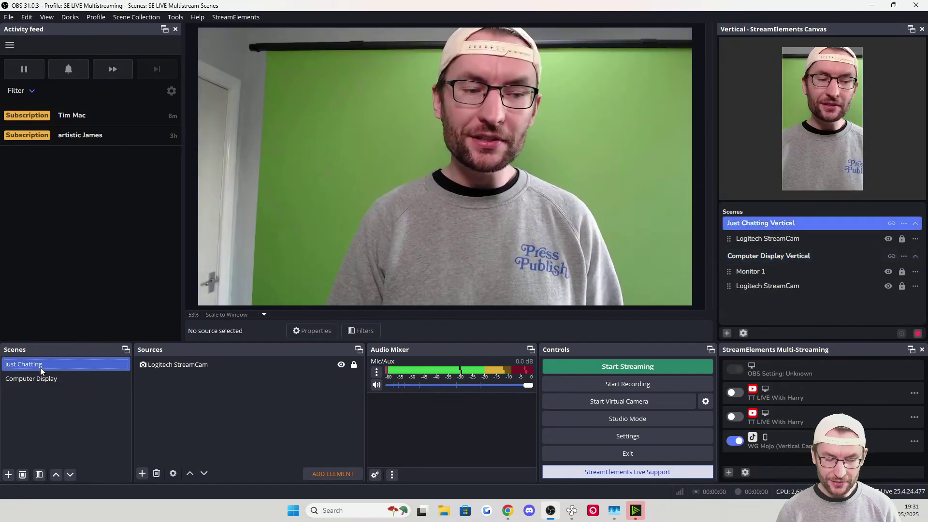
click(44, 378)
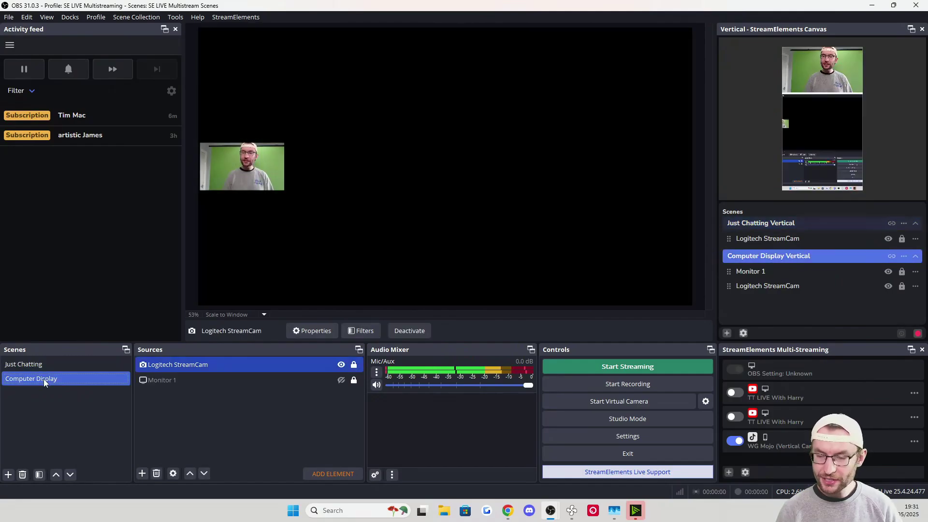
click(36, 366)
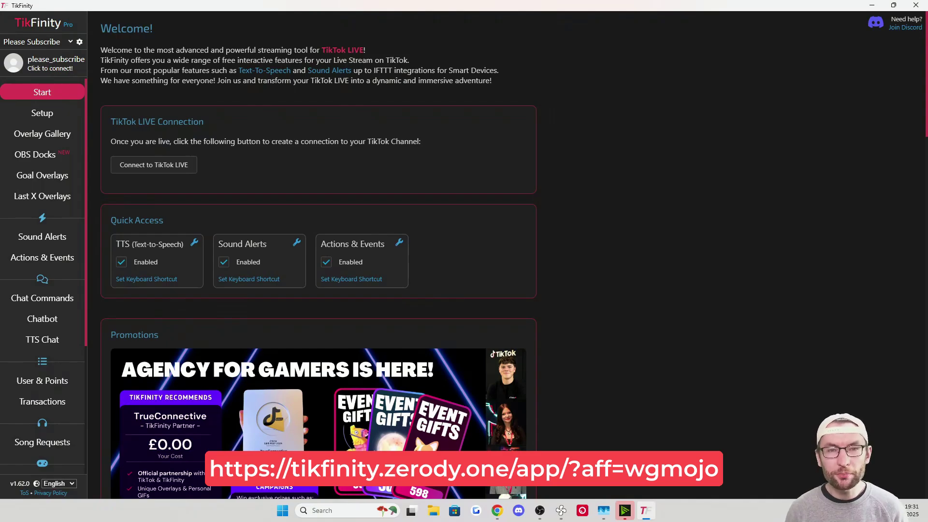
View TikFinity's Setup page, selecting the TikTok username field and checking the login settings
click(42, 113)
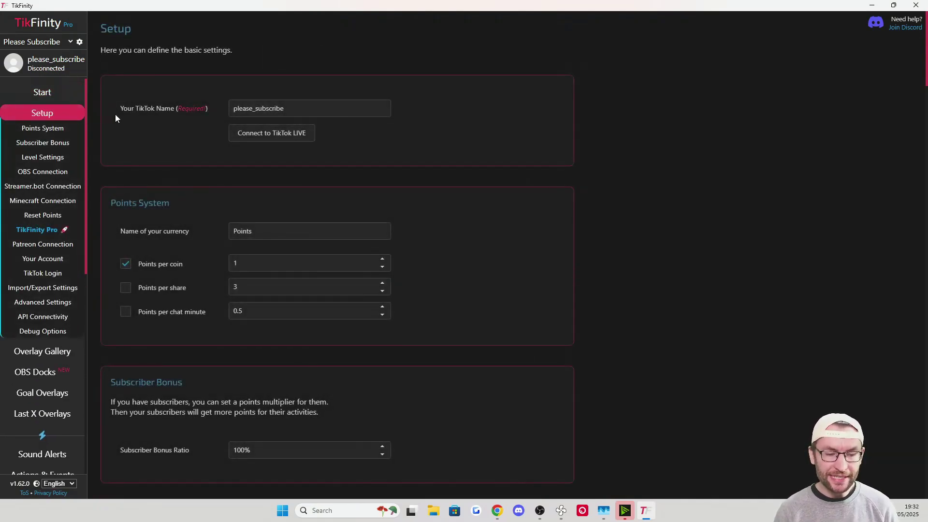
drag(297, 113, 201, 102)
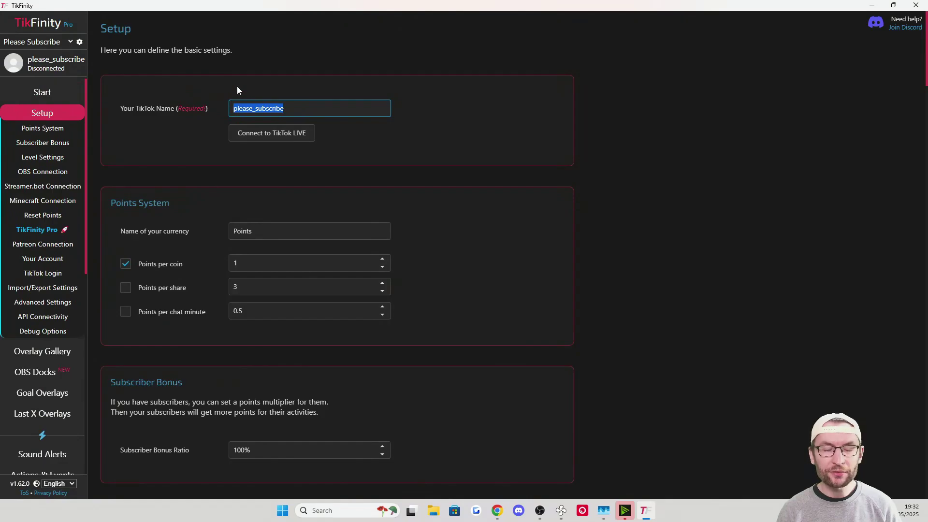
click(42, 273)
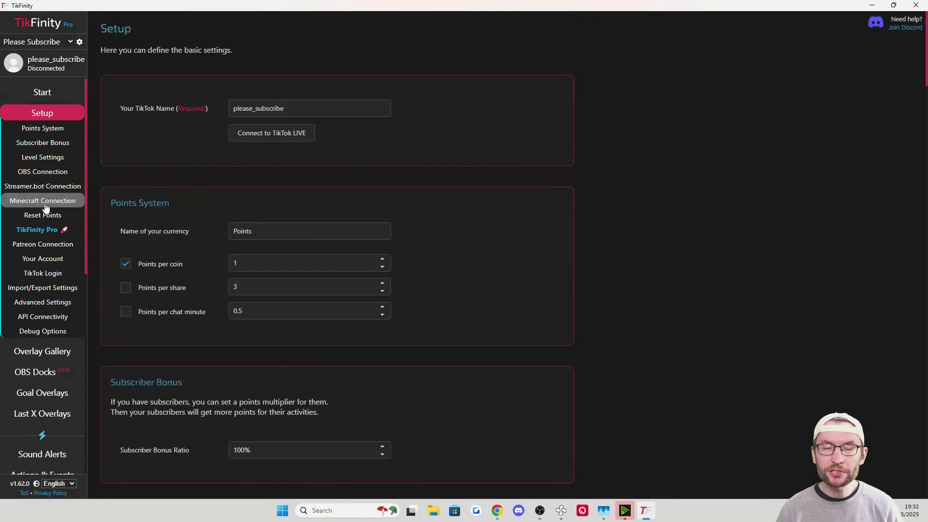
scroll(48, 198, down, 6)
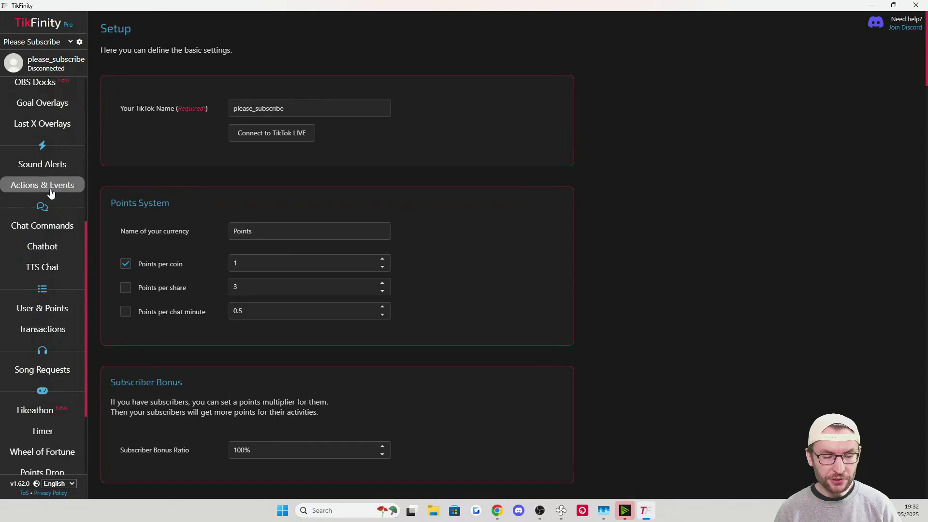
Create TikFinity's predefined alerts from the Actions & Events page
click(46, 187)
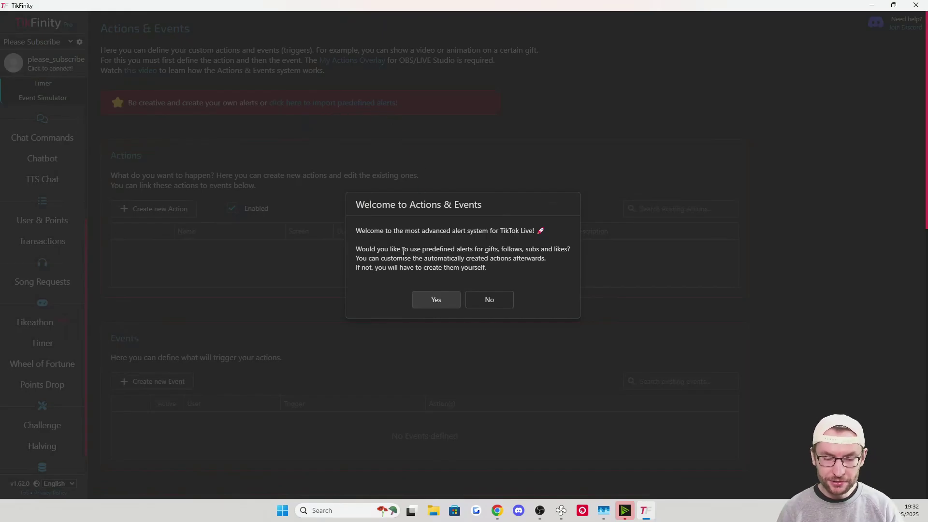
click(436, 300)
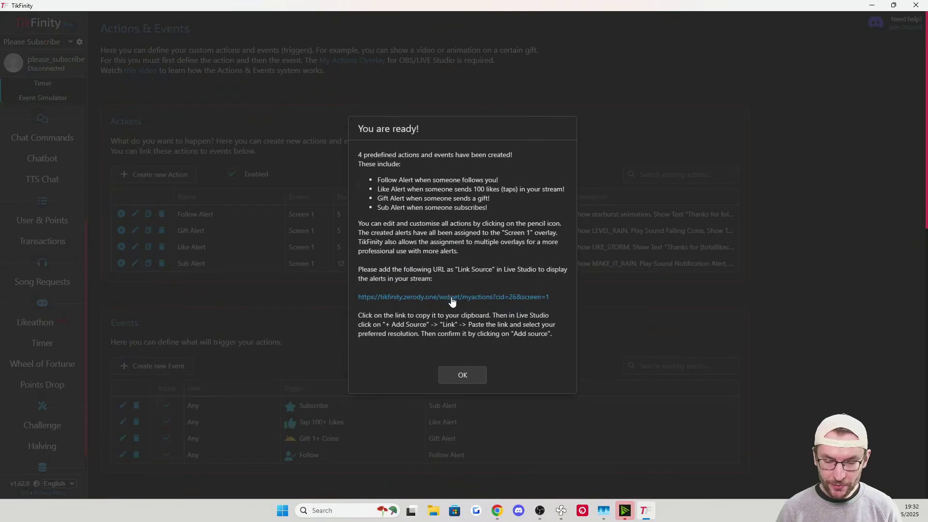
click(452, 301)
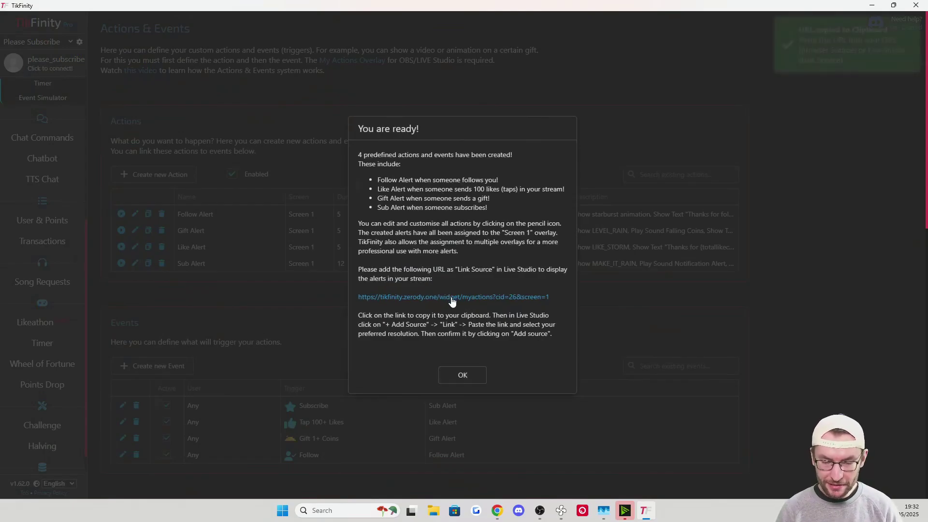
click(463, 375)
Copy the Screen 1 overlay URL and deactivate the Tap 100+ Likes event
scroll(335, 317, down, 8)
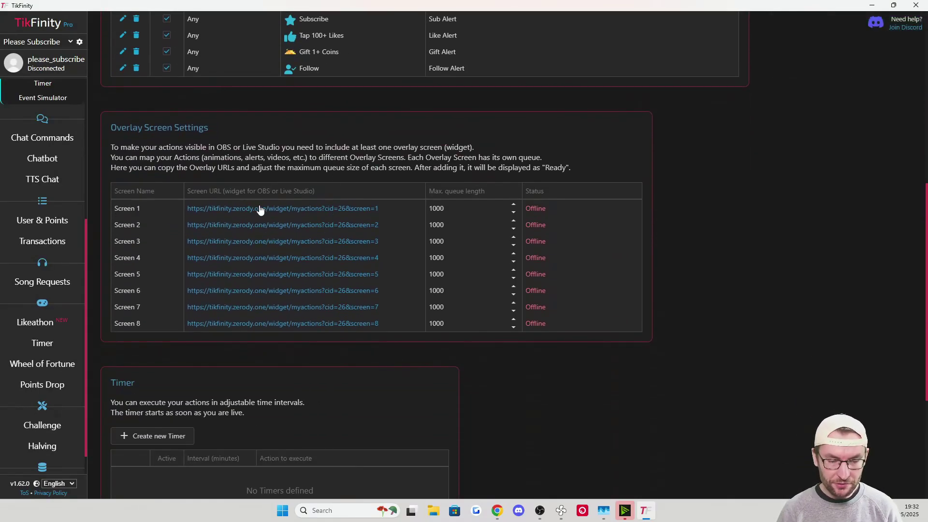
click(260, 209)
scroll(271, 213, up, 8)
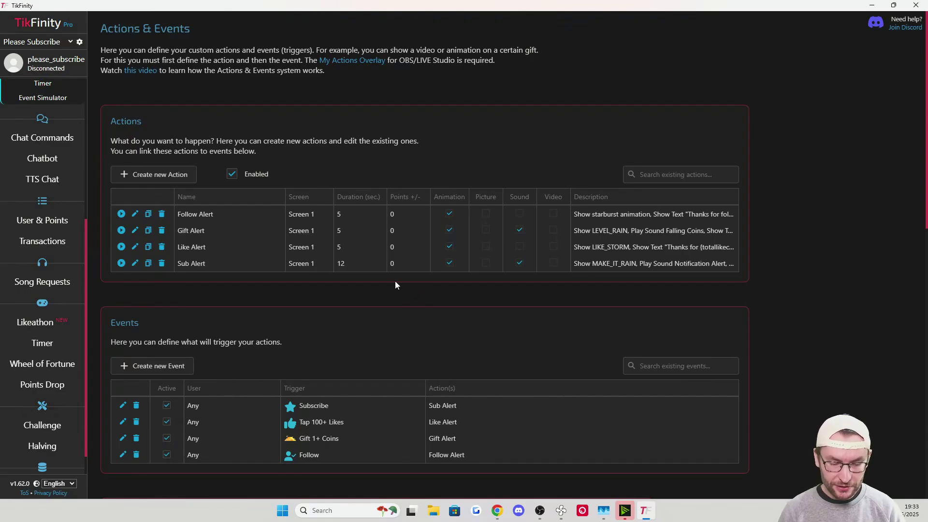
click(167, 423)
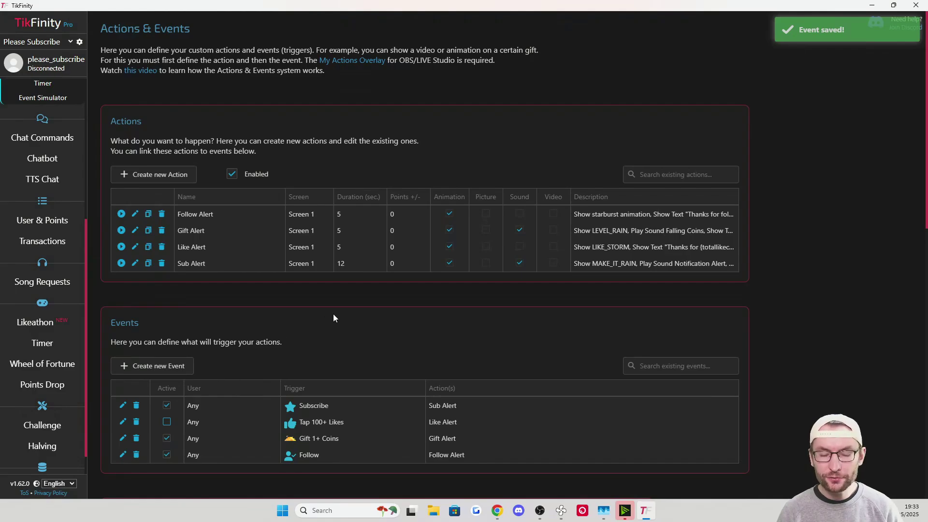
click(539, 510)
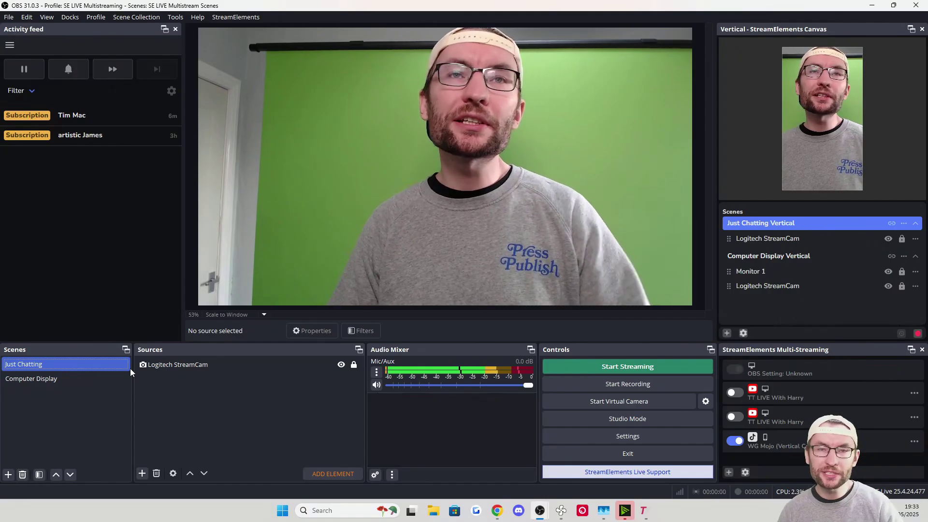
Create a browser source named TikFinity Alerts in the Just Chatting scene
click(128, 367)
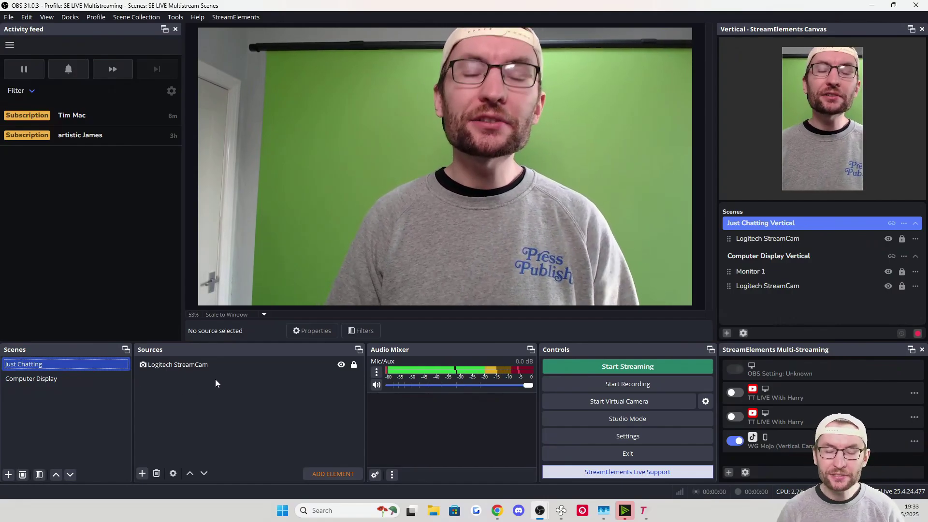
click(144, 474)
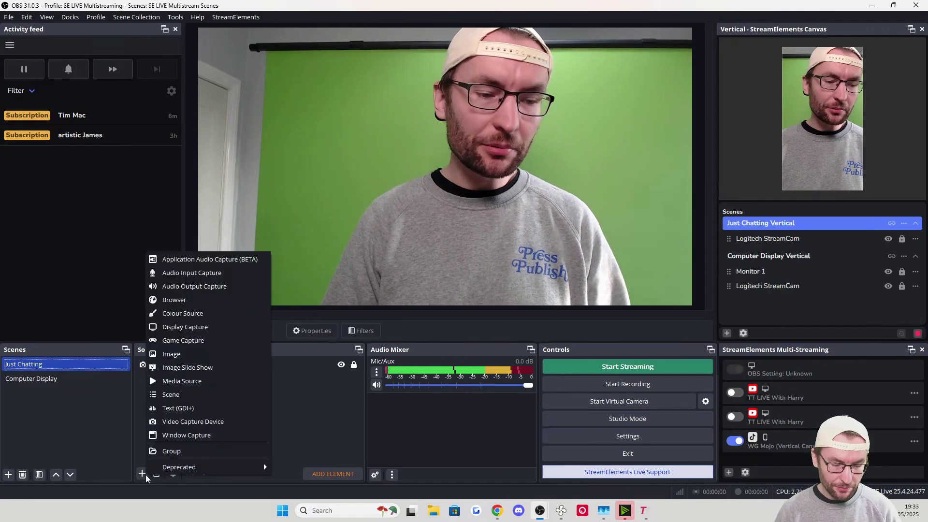
click(186, 300)
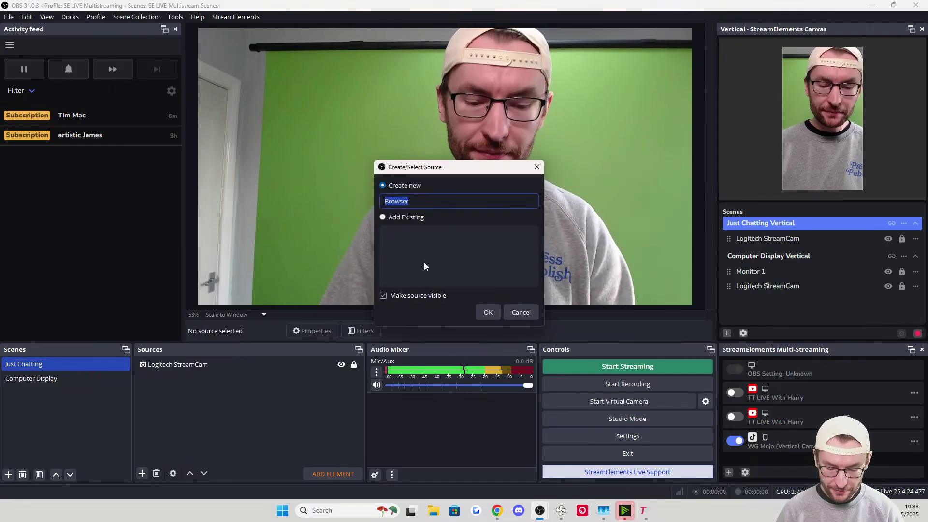
key(ctrl+v)
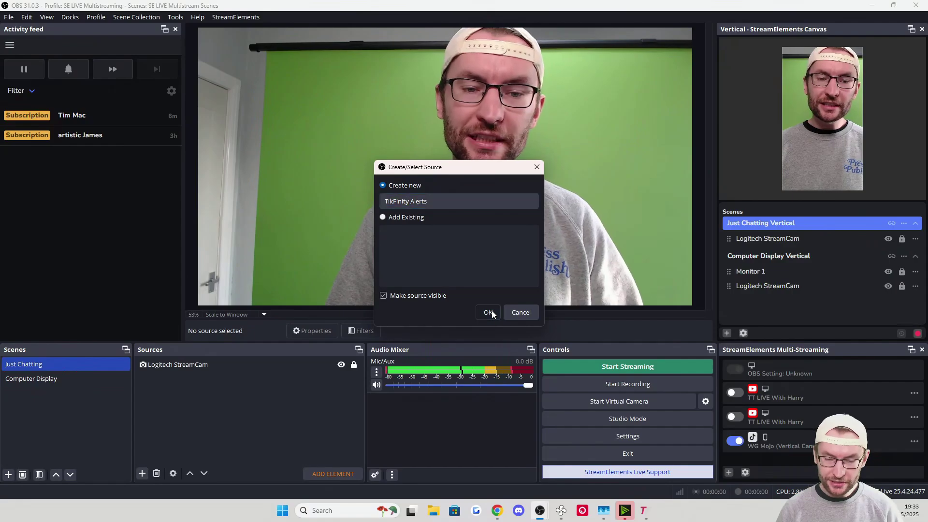
click(488, 312)
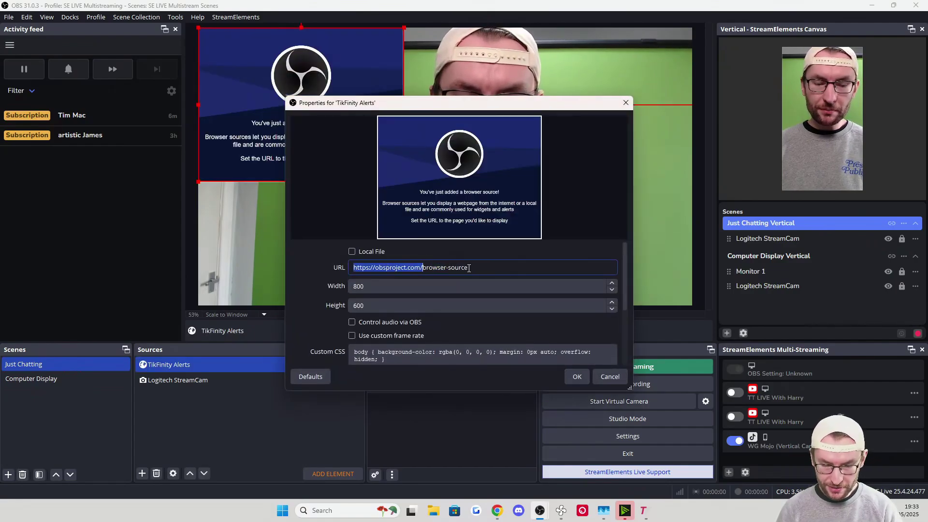
Set its URL to the Screen 1 overlay link, size 600×300, with shutdown when not visible
key(ctrl+v)
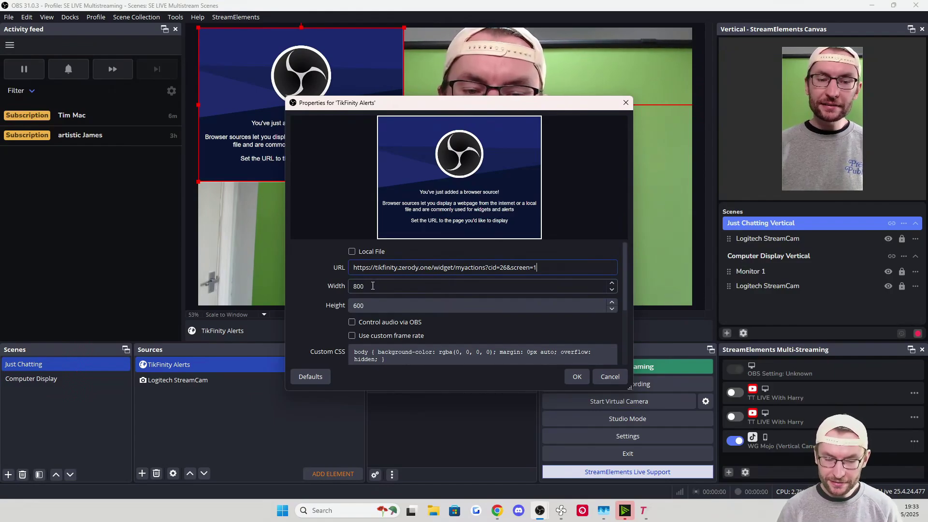
double_click(373, 286)
text(600)
key(Tab)
text(3)
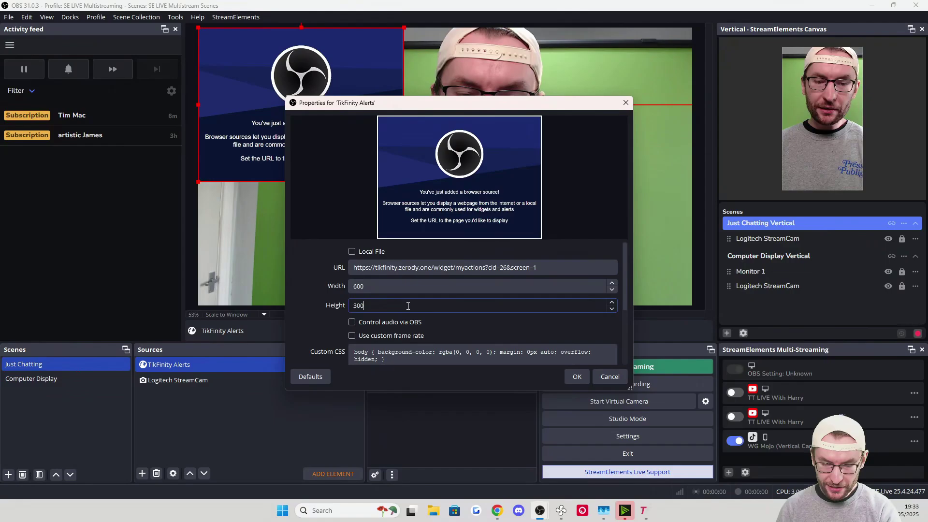
scroll(408, 306, down, 3)
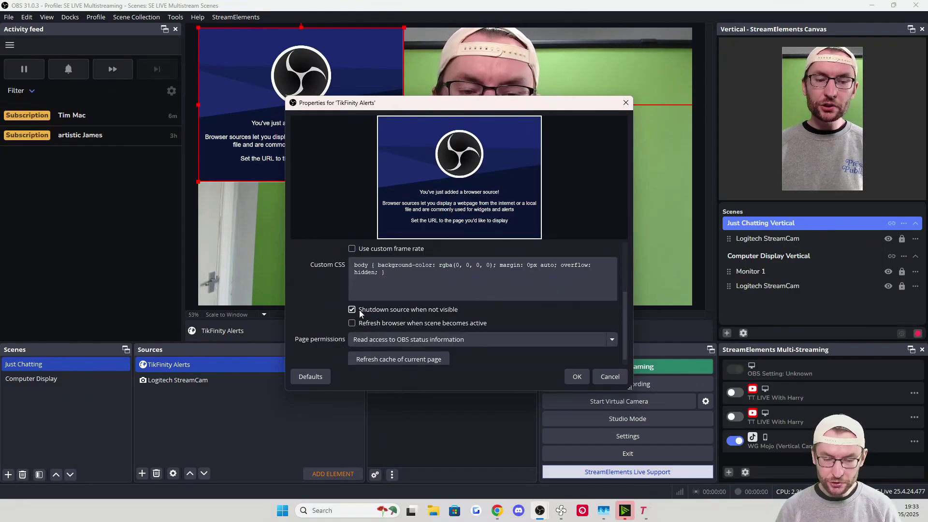
click(353, 309)
click(573, 371)
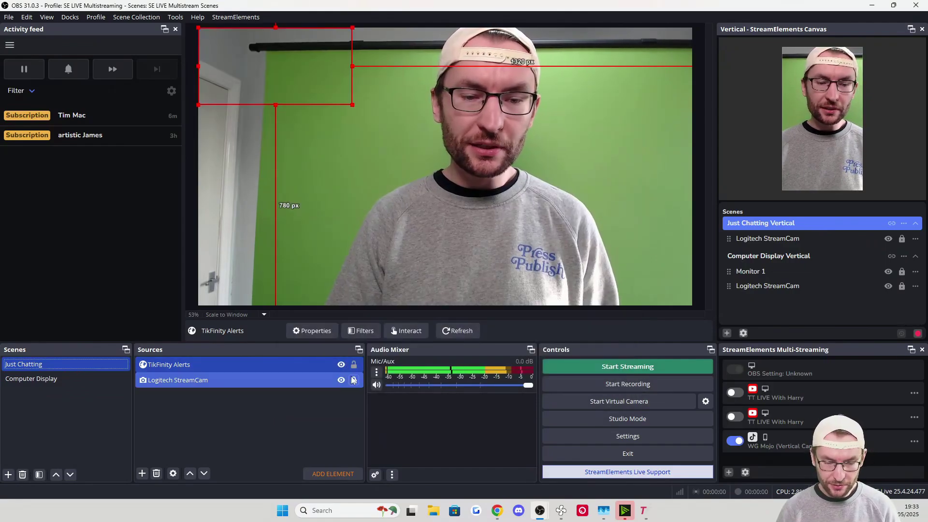
Add the existing TikFinity Alerts source to the Computer Display scene
click(83, 378)
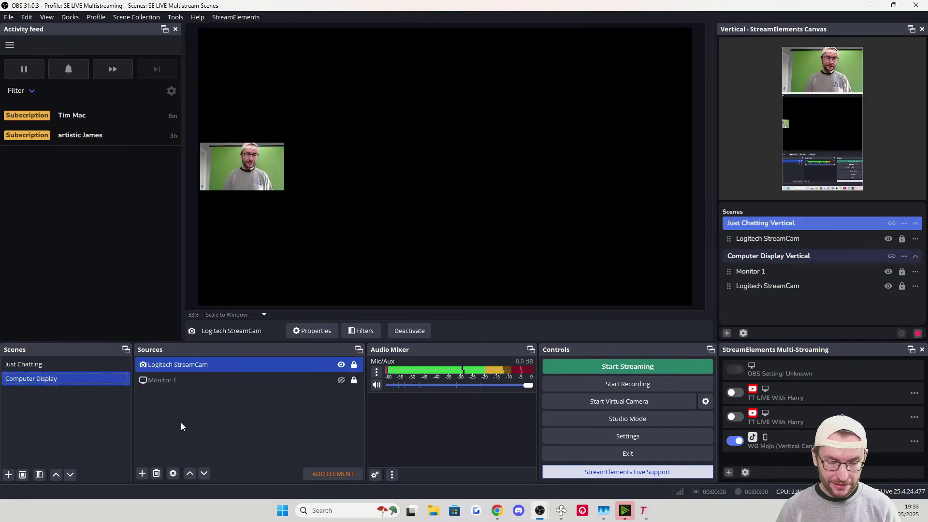
click(142, 473)
click(168, 297)
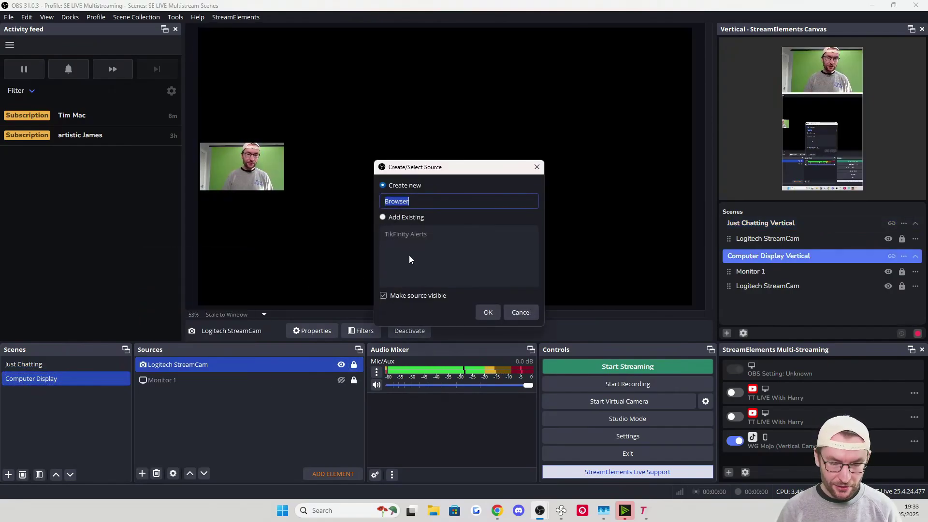
click(396, 216)
click(421, 234)
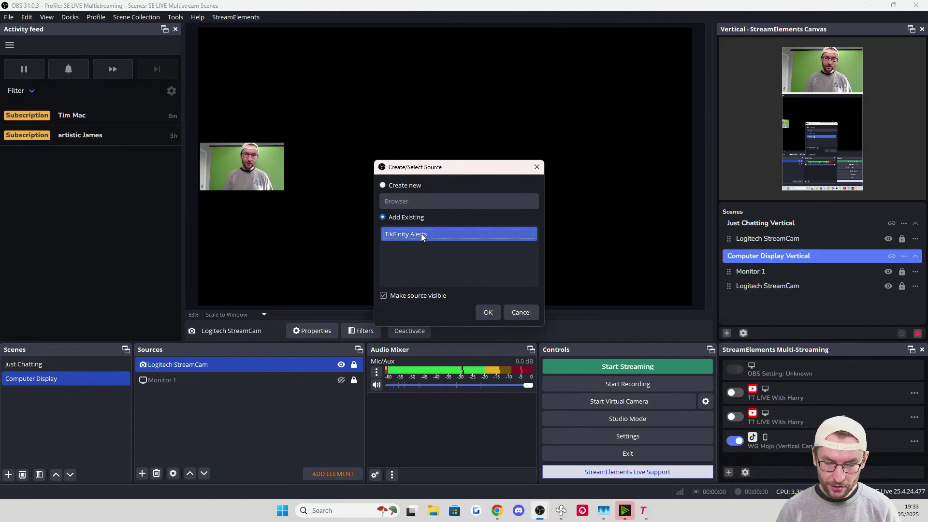
click(486, 313)
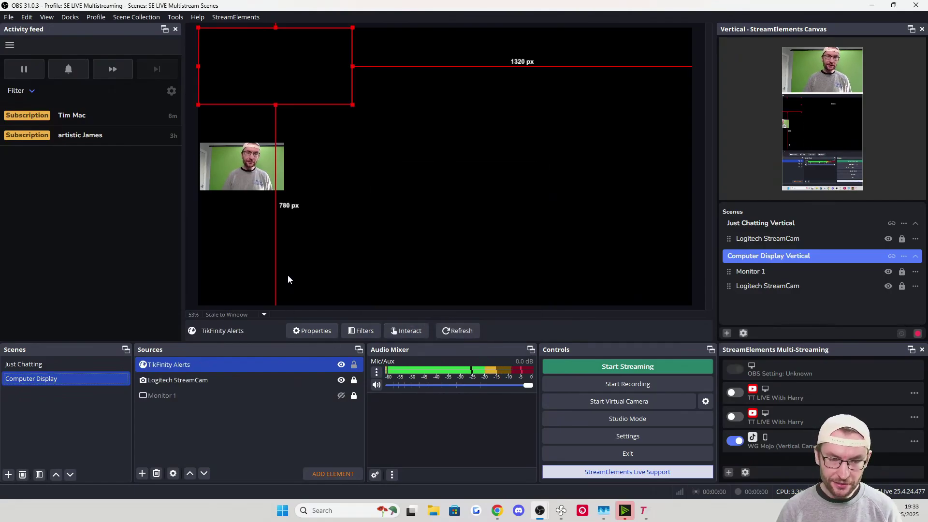
Centre the TikFinity Alerts box on the Computer Display canvas
drag(266, 25, 435, 139)
right_click(436, 139)
mouse_move(480, 254)
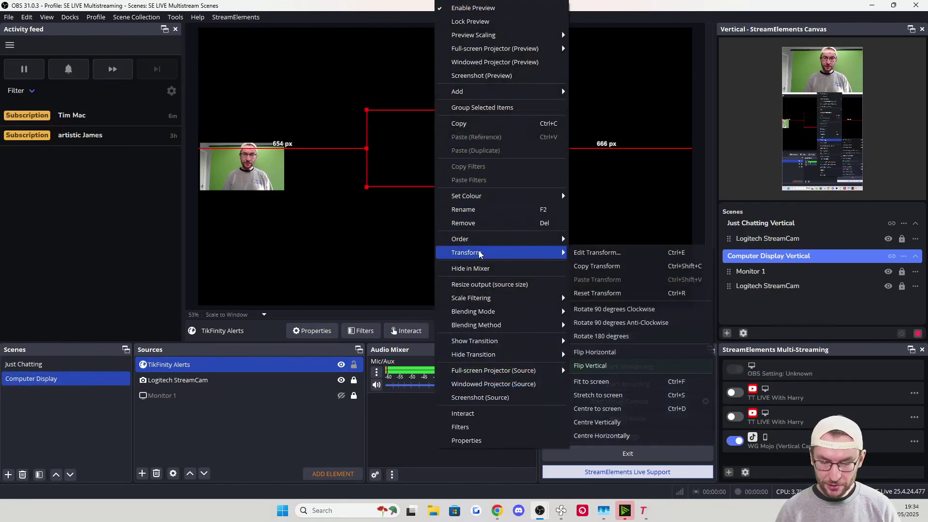
click(619, 408)
Centre TikFinity Alerts in the Just Chatting scene and lock it
click(74, 364)
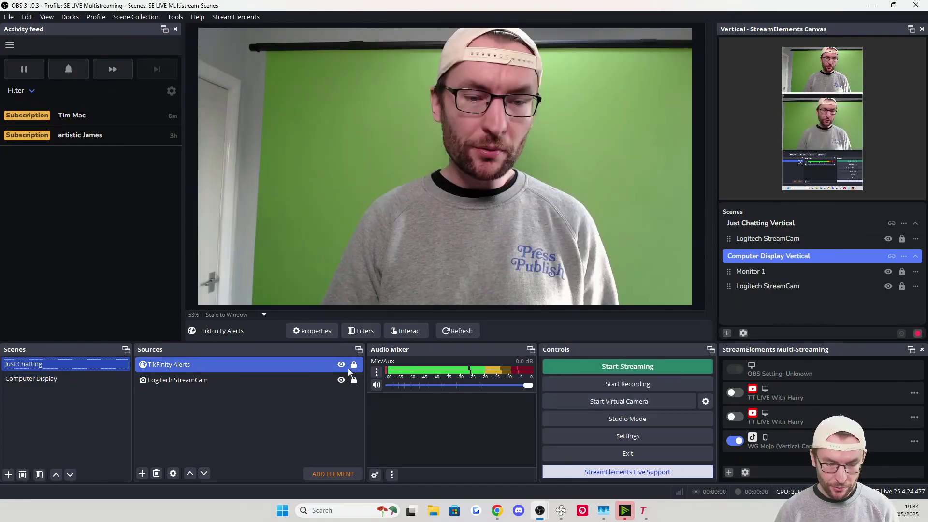
click(358, 368)
right_click(284, 74)
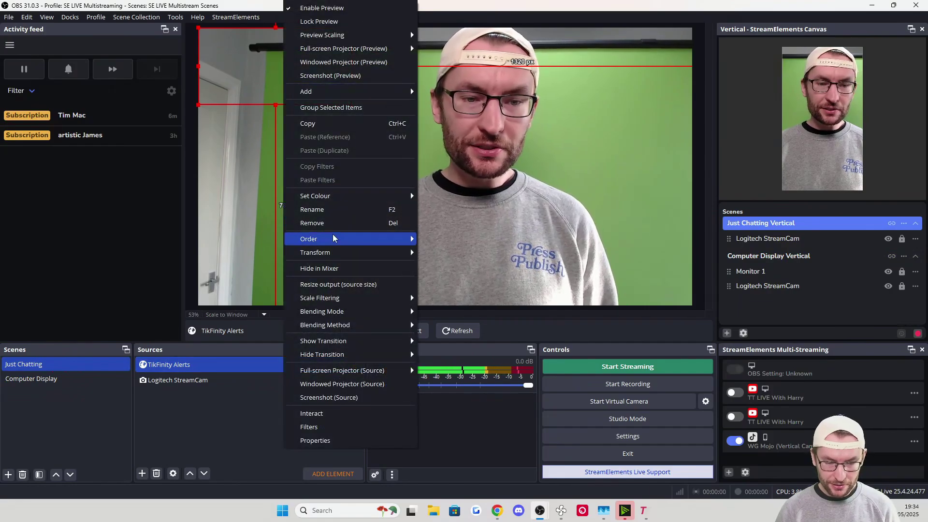
mouse_move(328, 252)
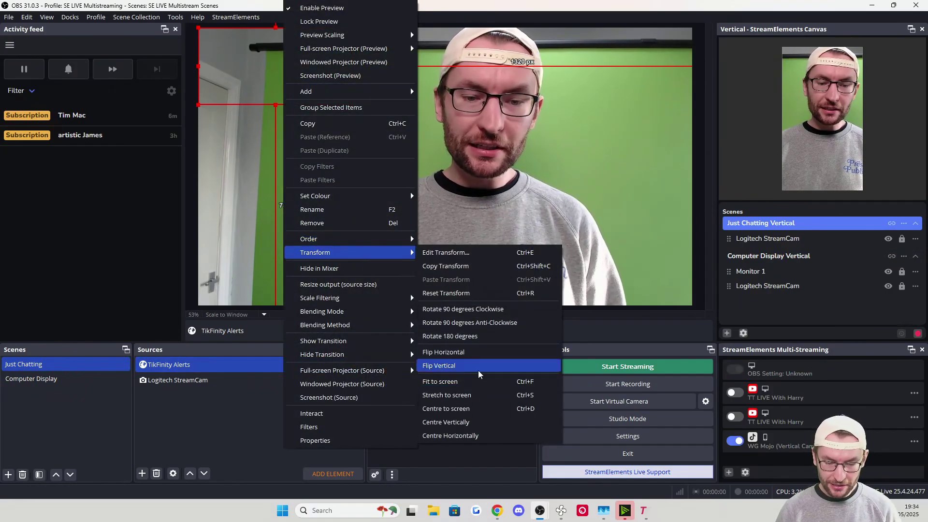
click(465, 409)
click(354, 365)
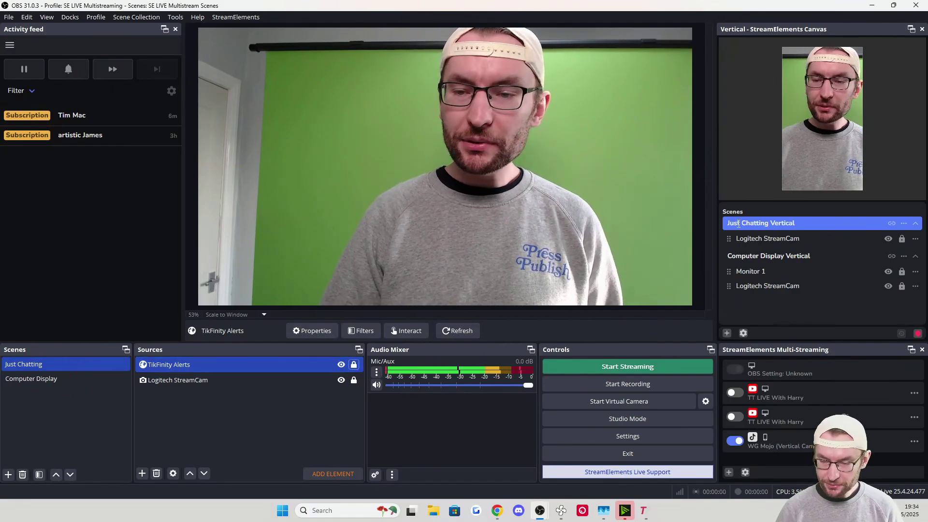
Add TikFinity Alerts to Just Chatting Vertical, move it lower, and lock it
click(903, 223)
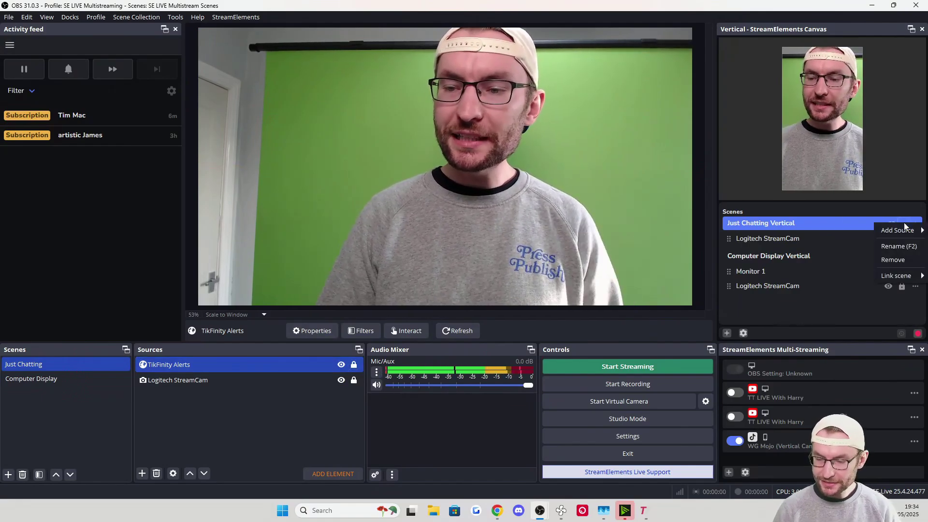
mouse_move(904, 229)
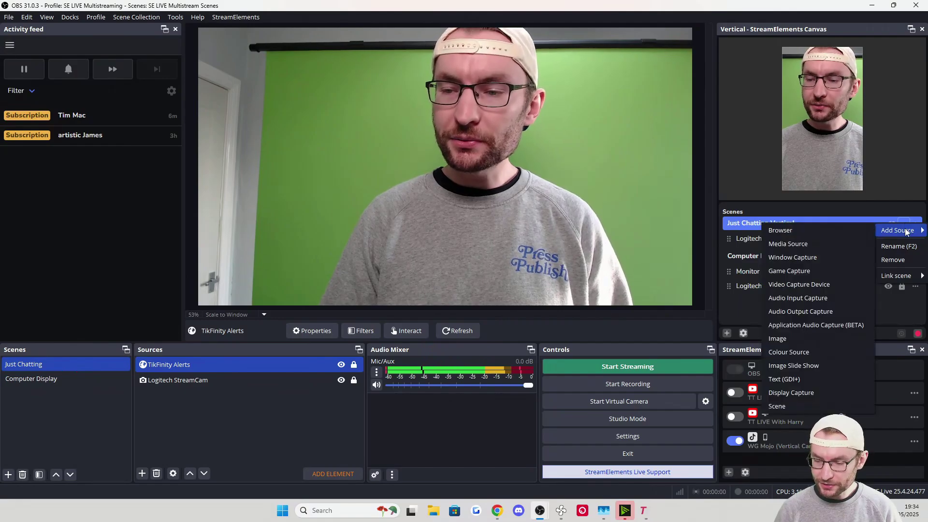
click(796, 227)
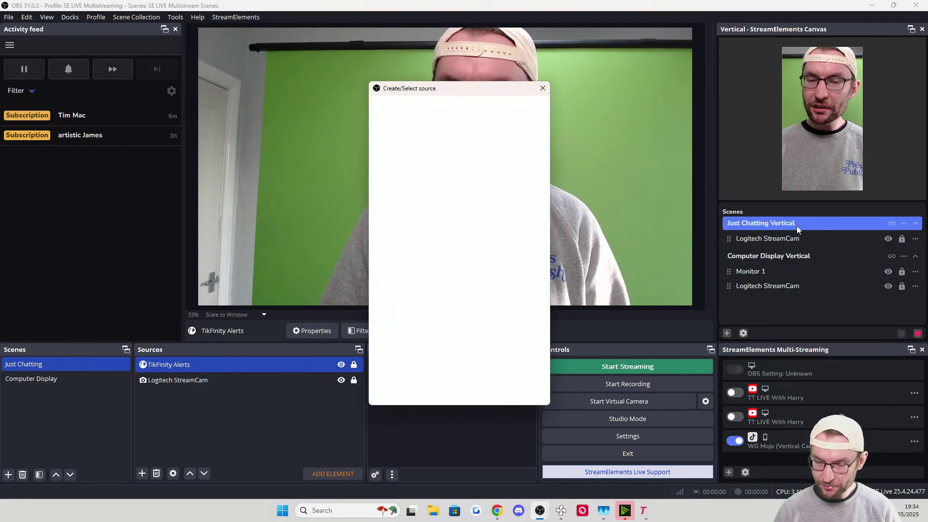
click(380, 178)
click(404, 197)
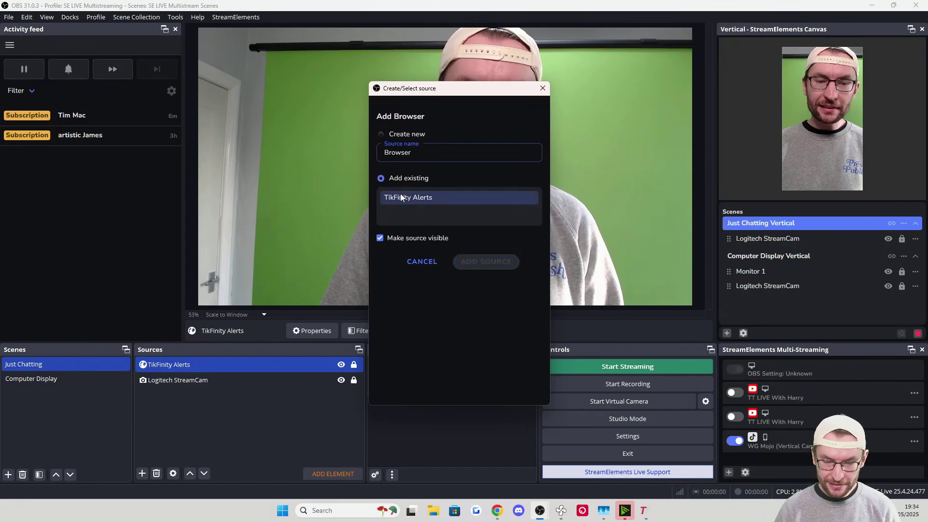
click(485, 262)
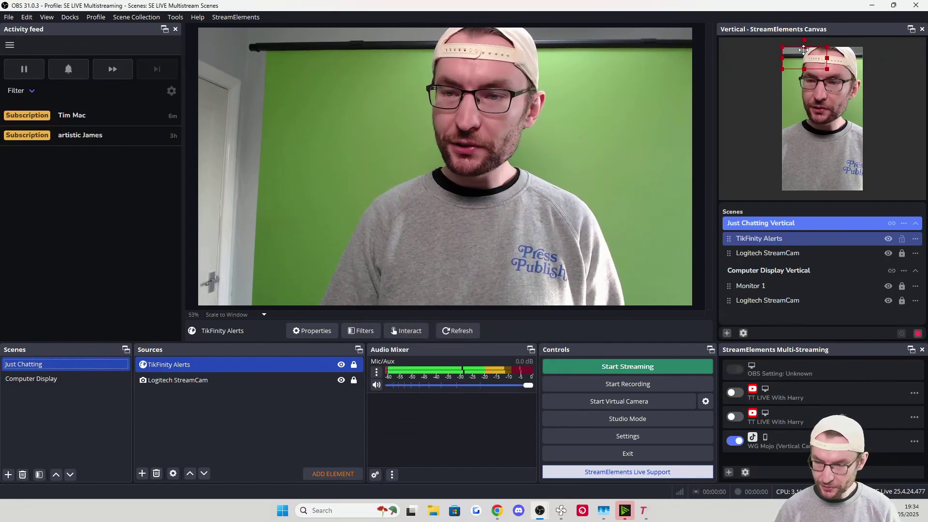
drag(799, 55, 819, 115)
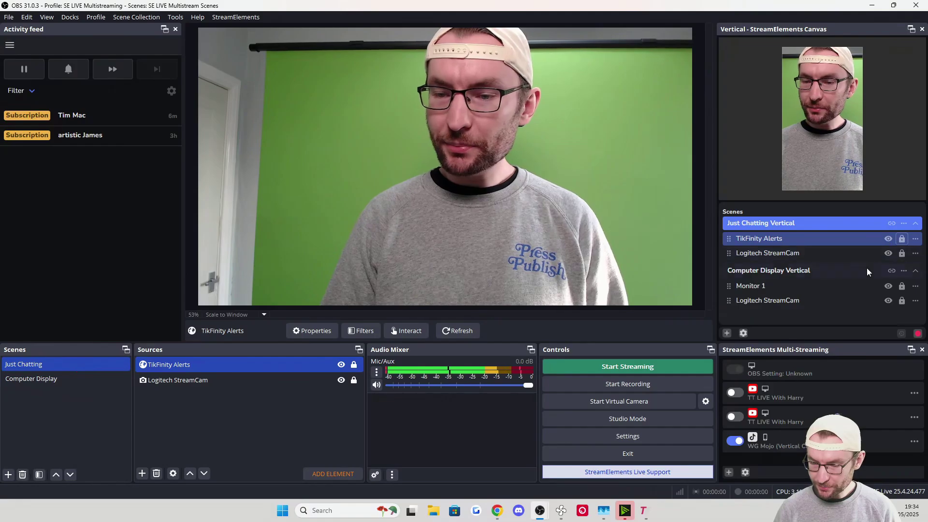
click(902, 239)
Add TikFinity Alerts to Computer Display Vertical near the top, then select Computer Display
click(770, 272)
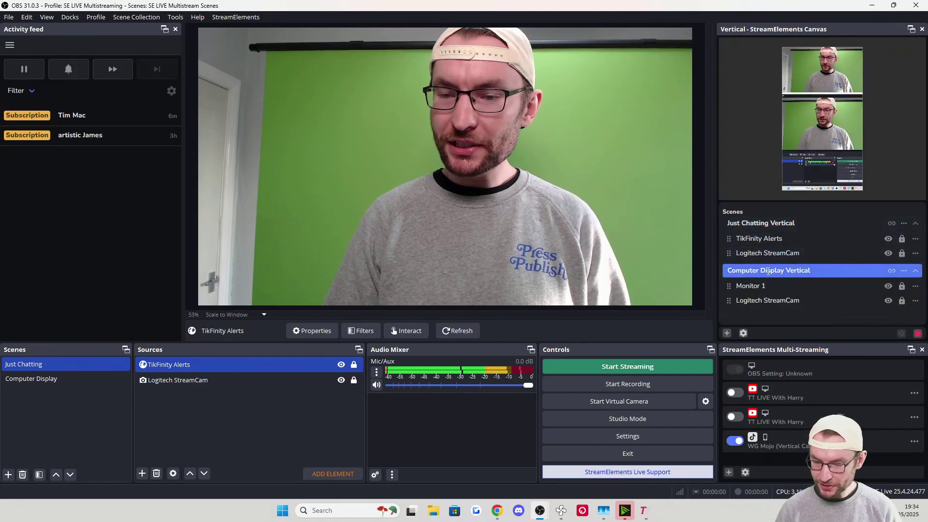
click(904, 272)
mouse_move(898, 278)
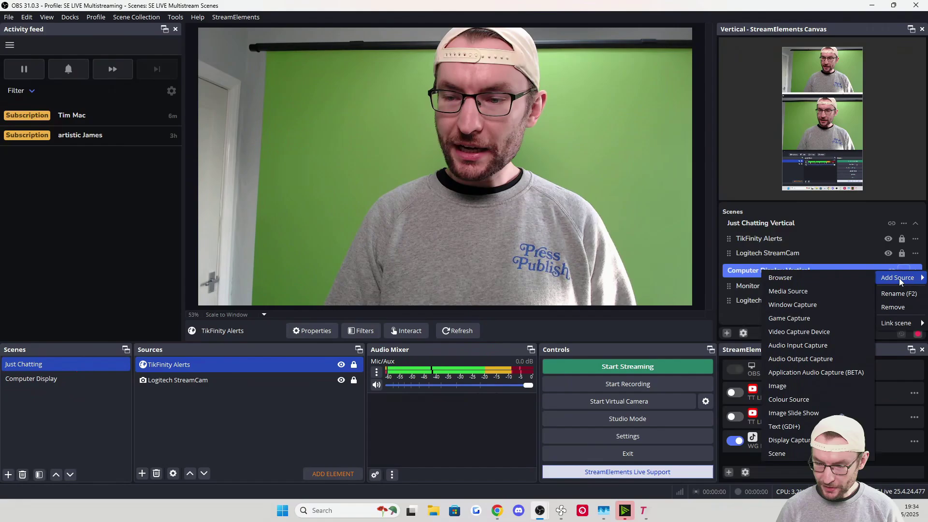
click(814, 282)
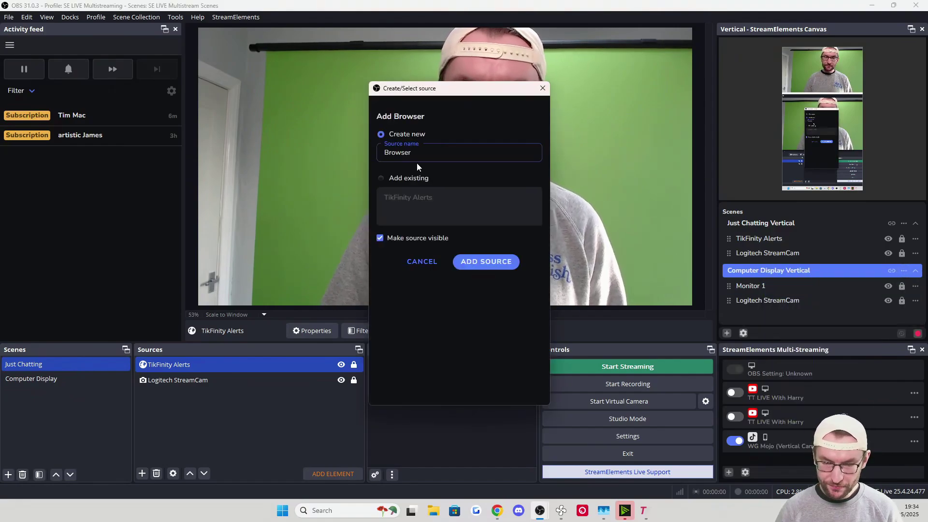
click(425, 198)
click(492, 261)
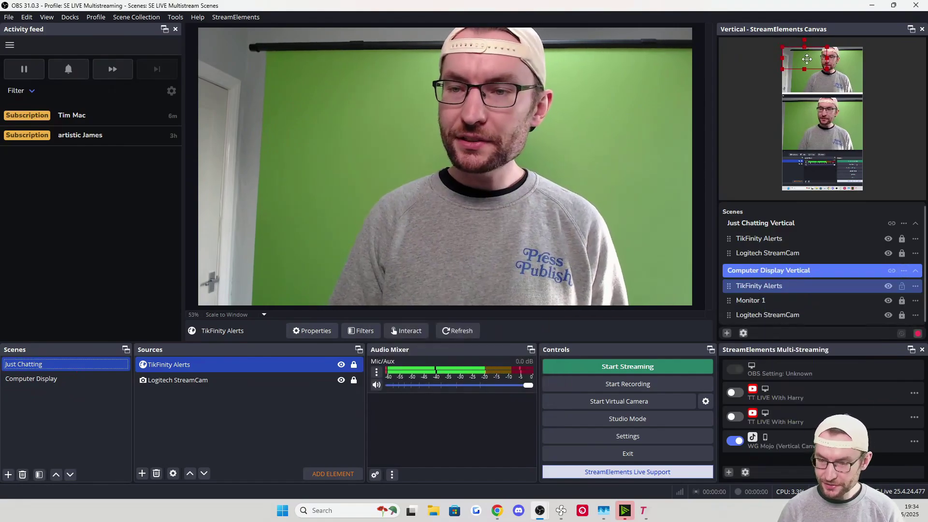
drag(823, 77, 822, 67)
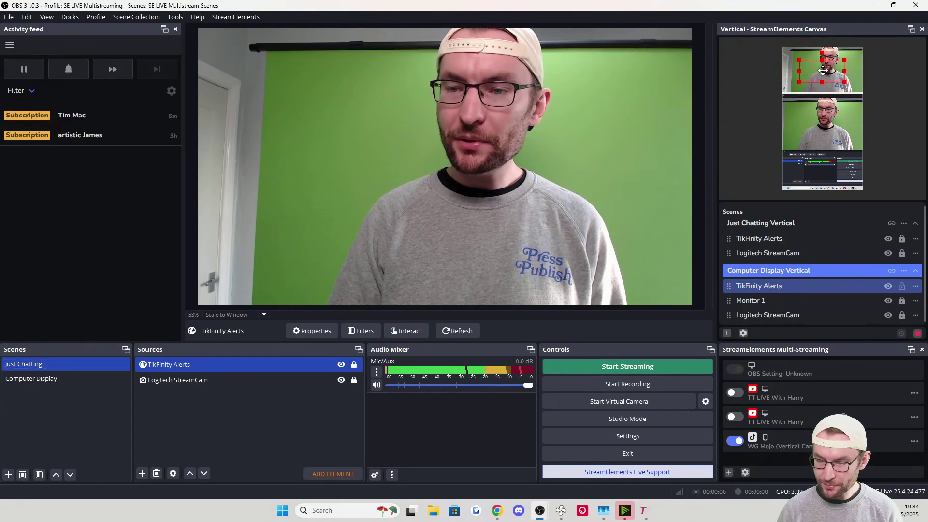
click(31, 378)
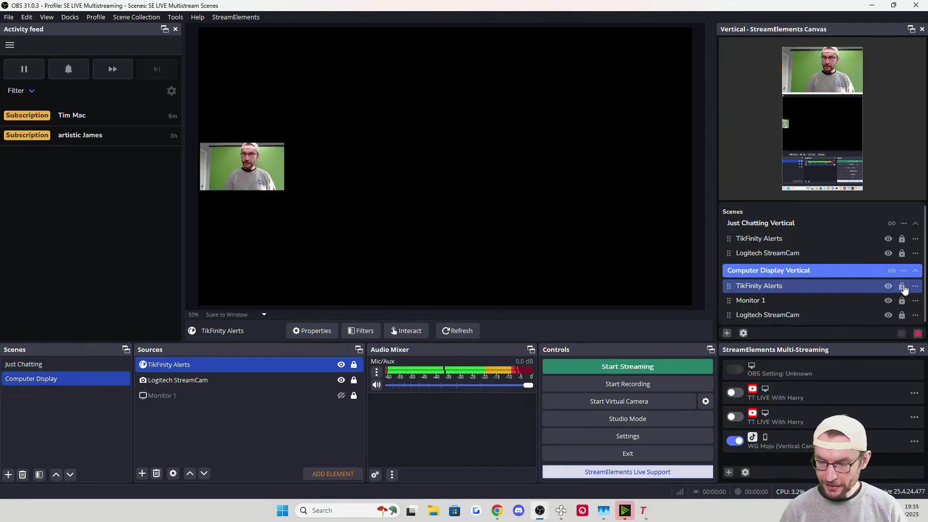
Simulate a subscribe event in TikFinity to trigger the 'Thanks for subscribing!' alert in OBS
click(645, 511)
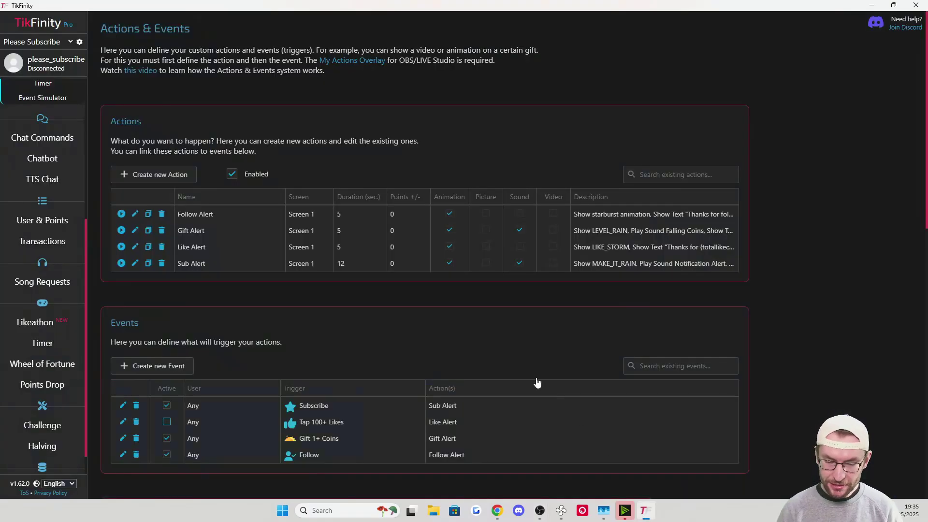
scroll(332, 325, down, 10)
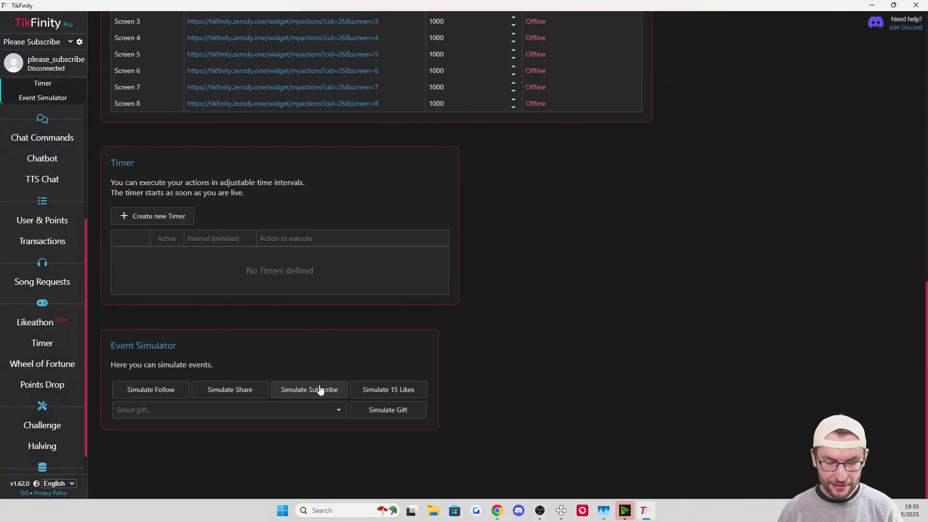
click(319, 389)
click(872, 5)
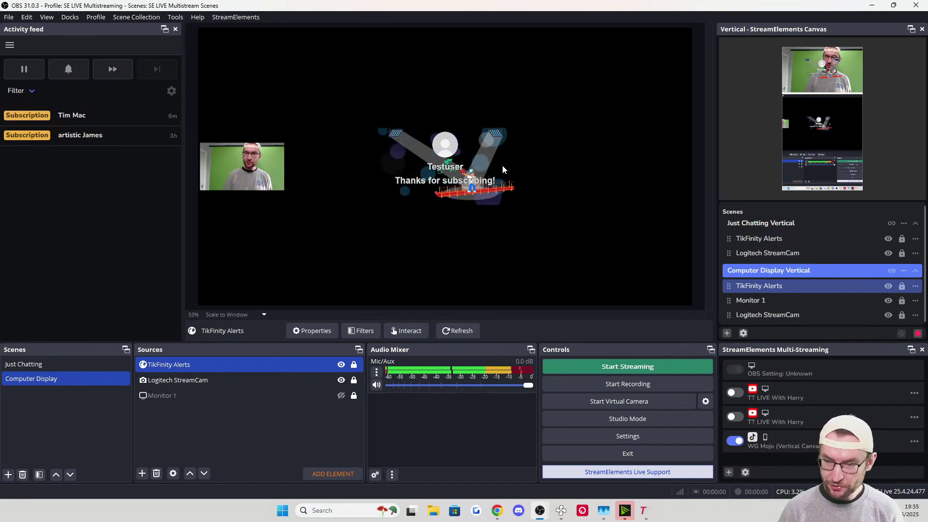
double_click(177, 364)
double_click(353, 289)
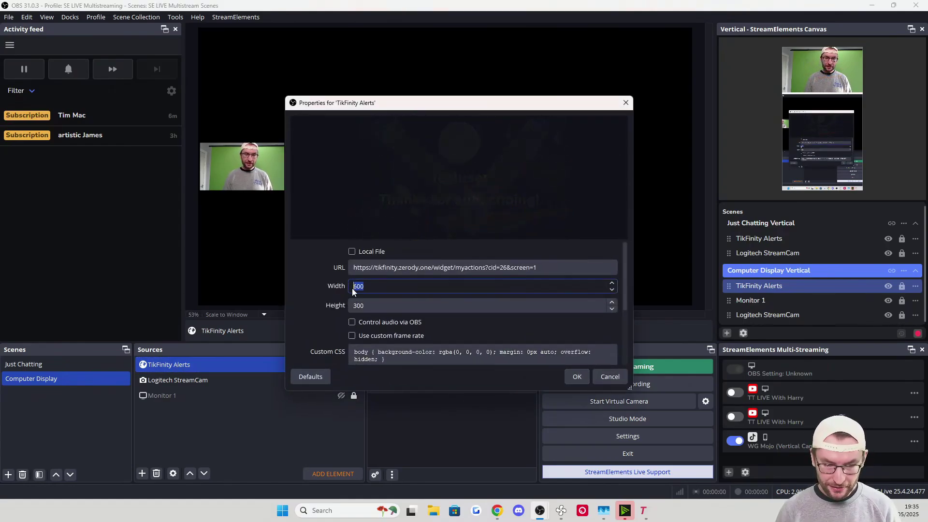
click(568, 375)
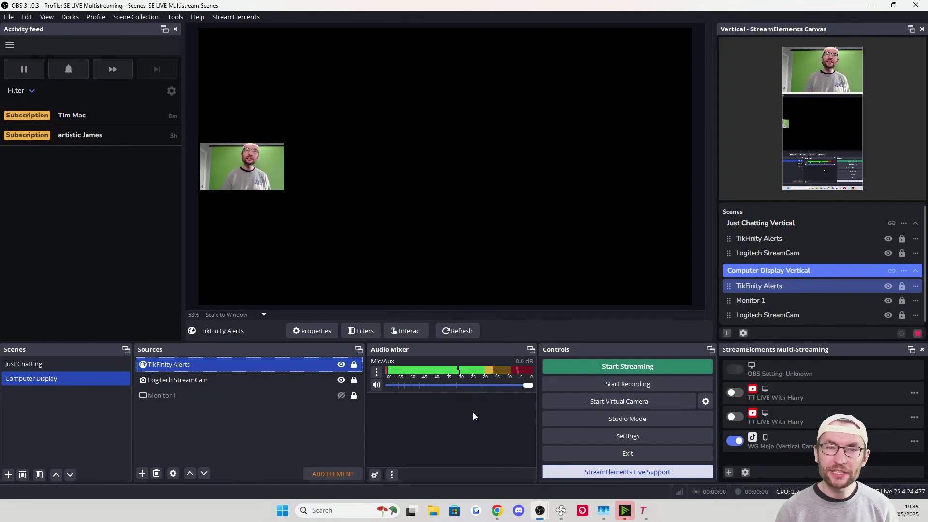
Download and launch Casterlabs for Windows from casterlabs.co
key(alt+Tab)
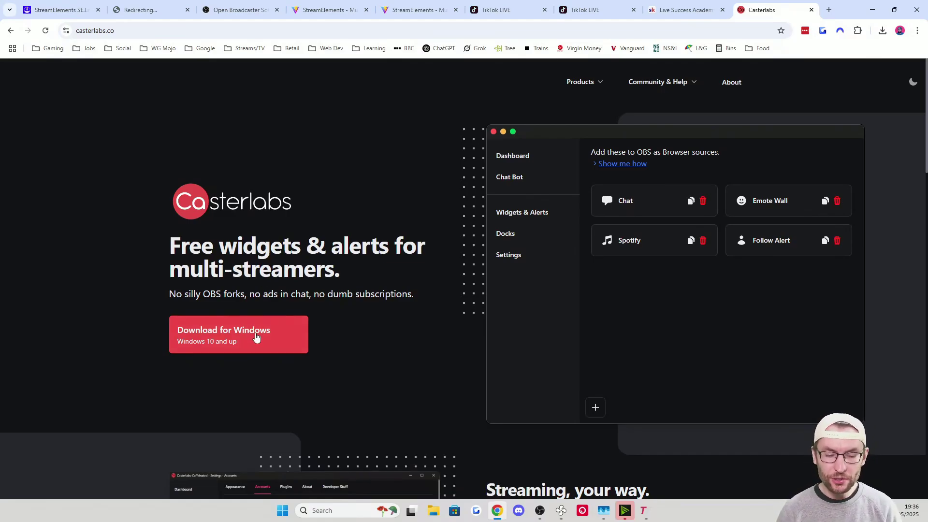
click(255, 338)
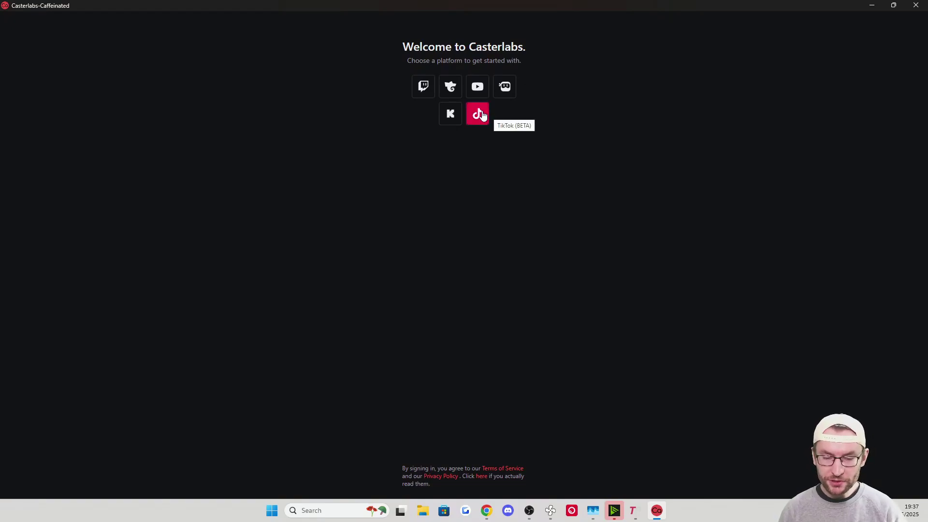
Connect the TikTok (BETA) account in Casterlabs and confirm it under Settings > Accounts
click(481, 115)
click(656, 518)
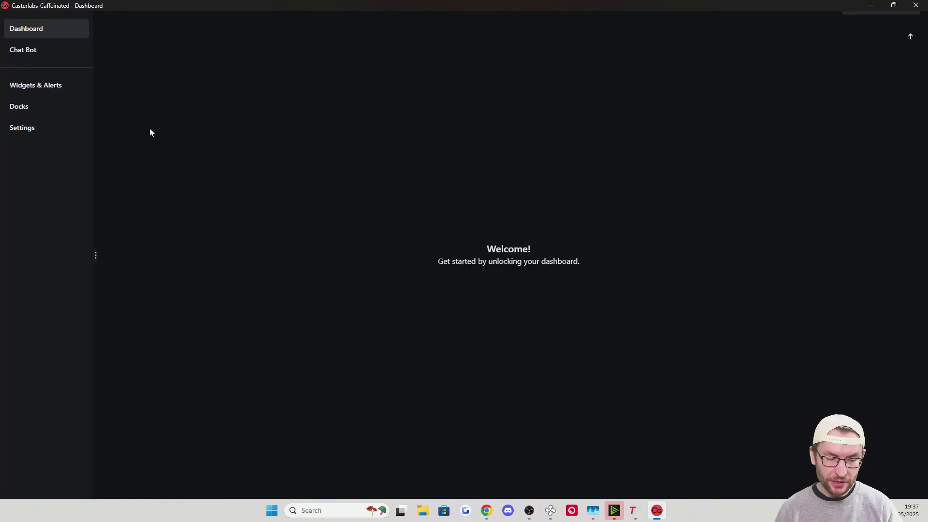
click(37, 128)
click(164, 26)
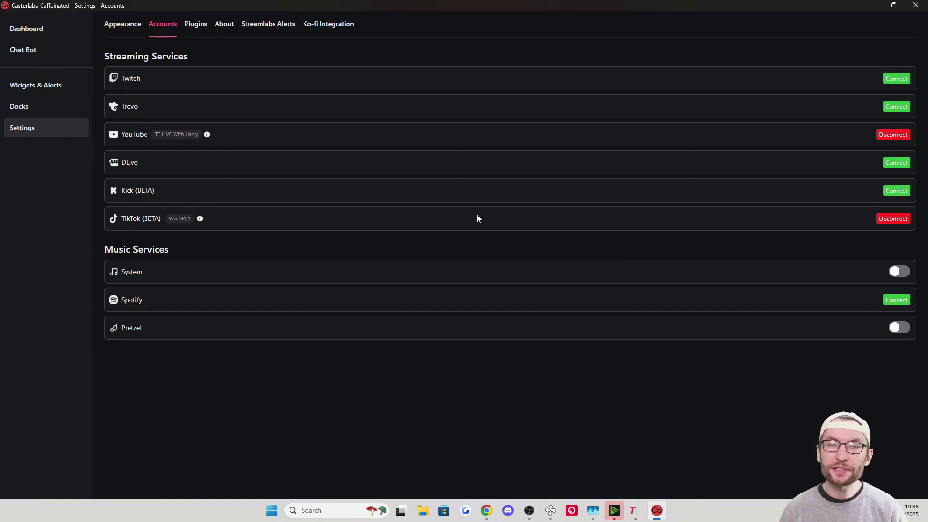
Copy the Stream Chat dock link from Docks and return to OBS
click(27, 107)
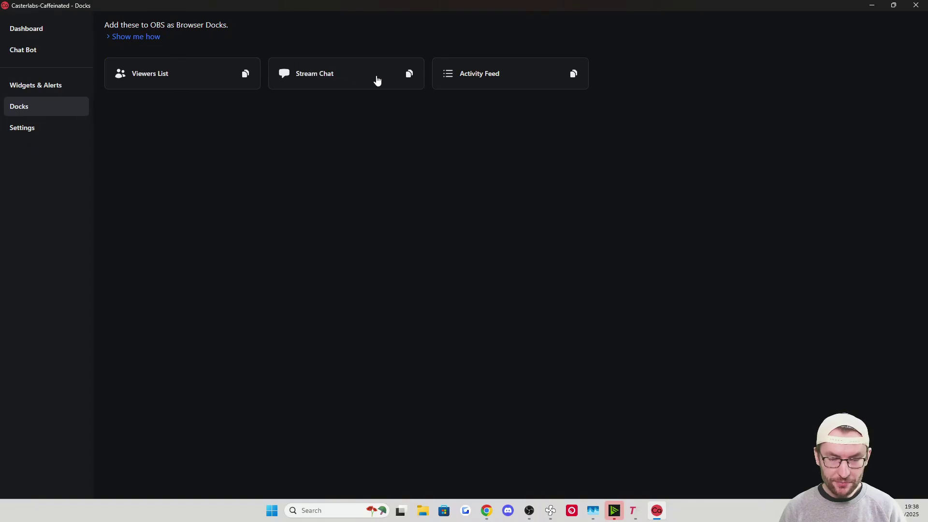
click(409, 75)
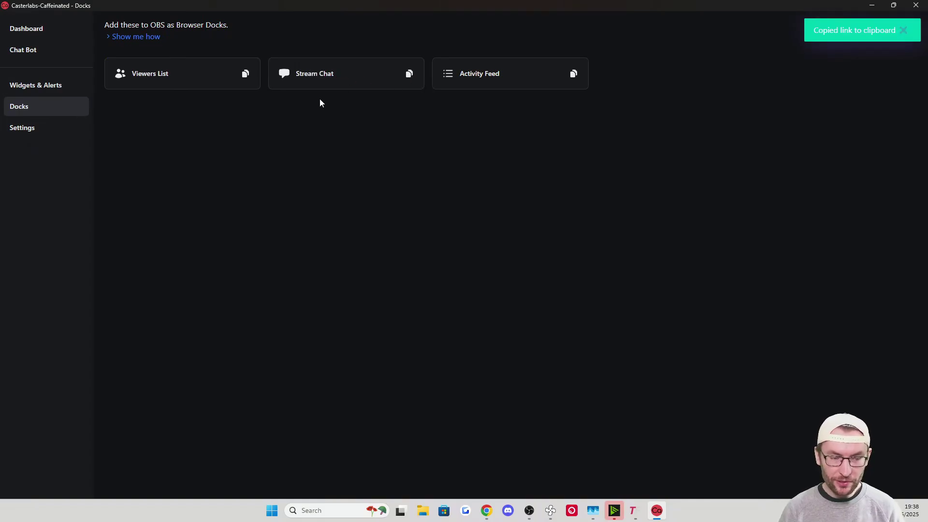
key(alt+Tab)
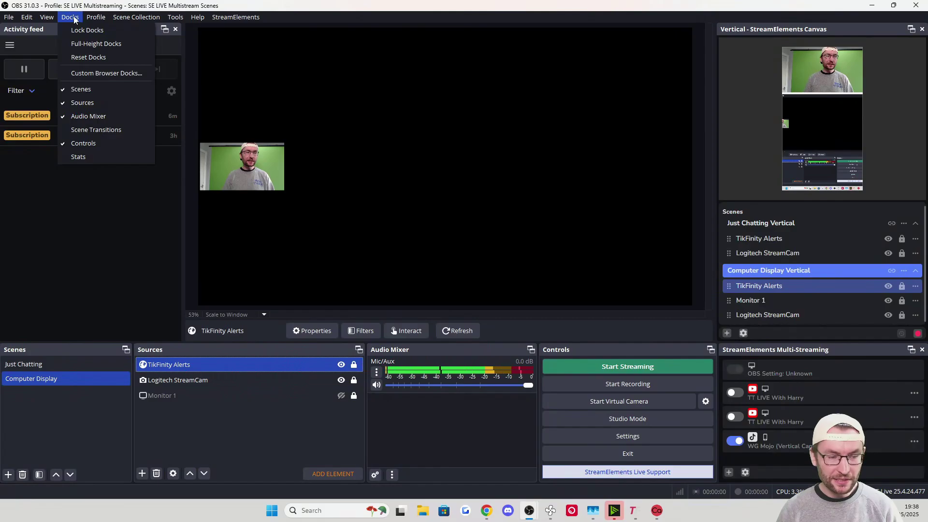
Create a custom browser dock 'Casterlabs Multistream Chat' using the pasted Stream Chat URL
click(105, 70)
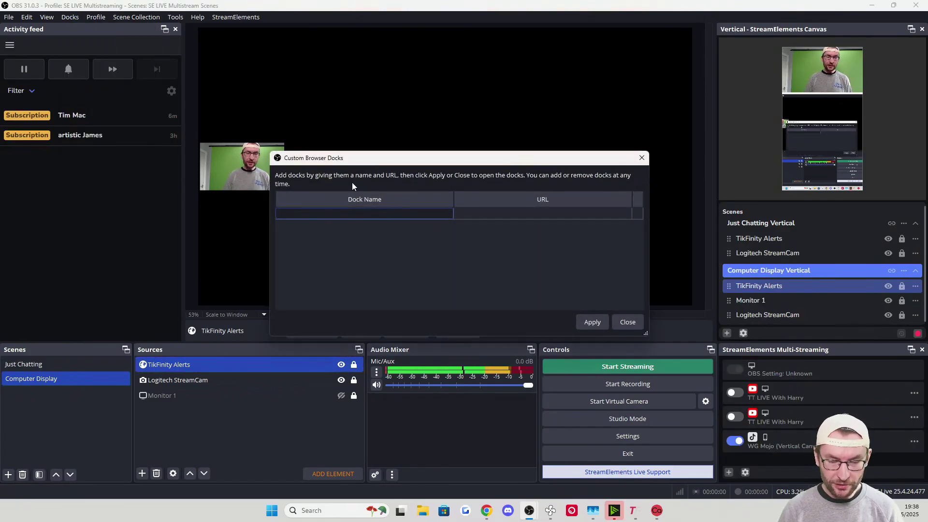
text(Casterlabs Multistream Chat)
drag(360, 214, 273, 208)
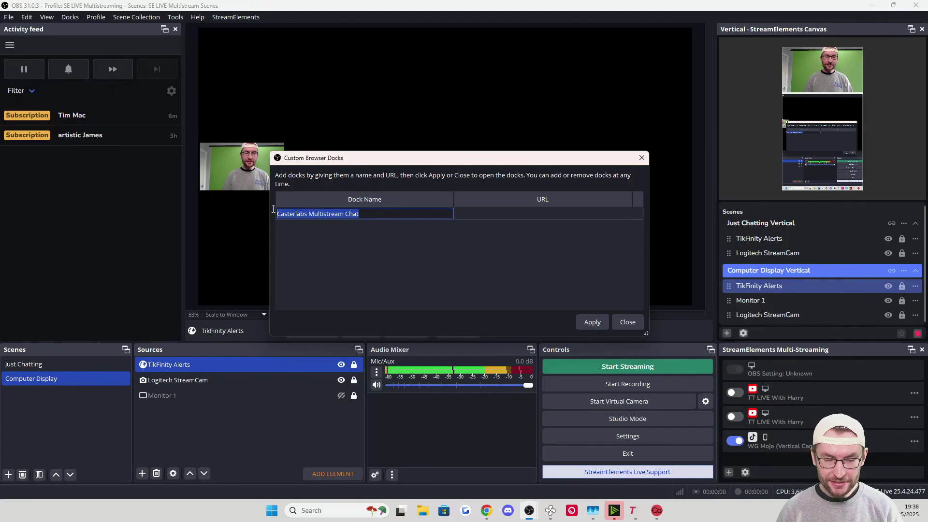
double_click(520, 214)
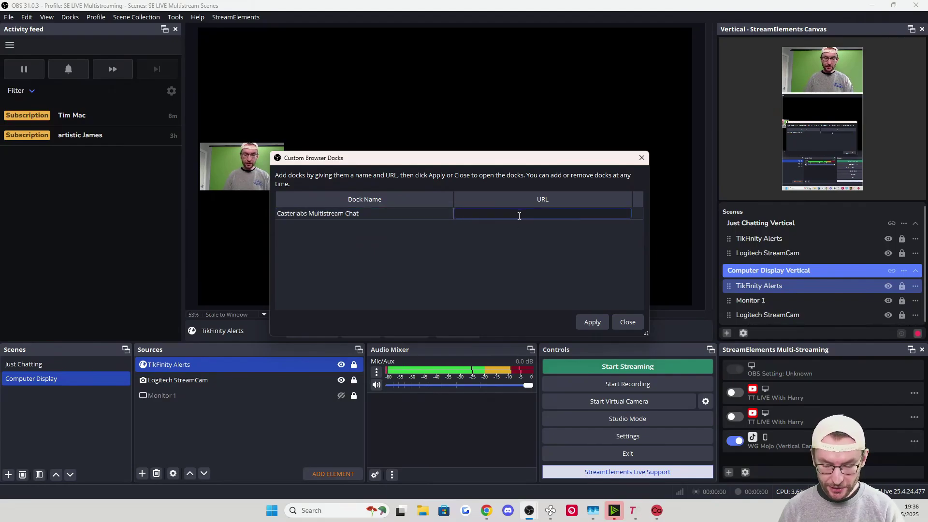
key(ctrl+v)
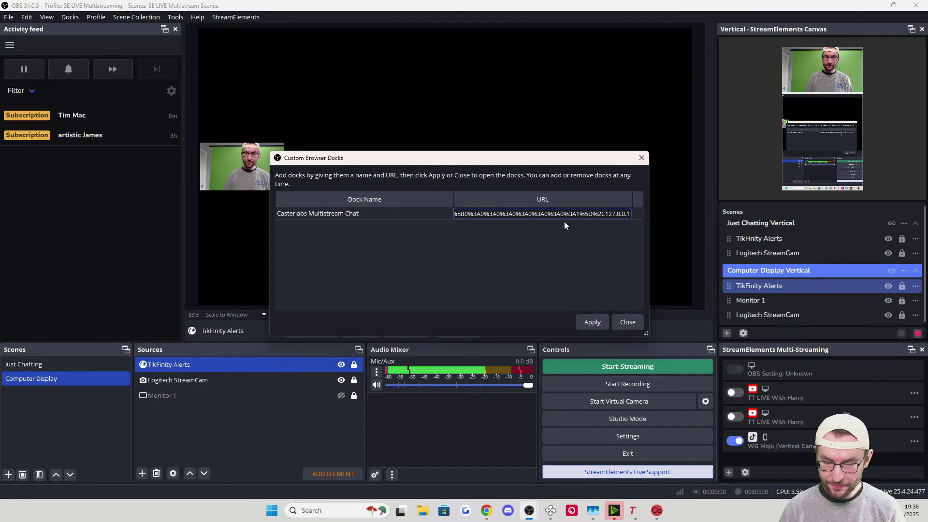
click(592, 321)
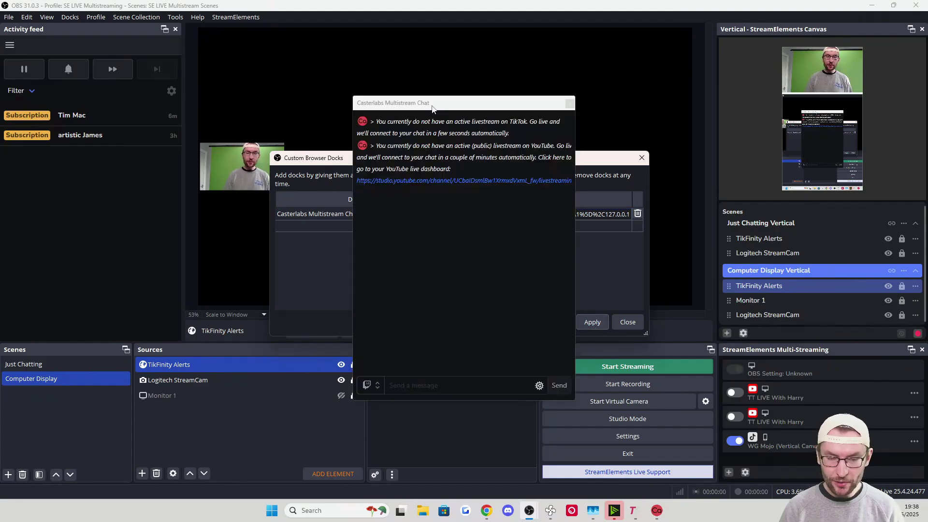
Dock the chat panel at the left edge and widen the chat columns
drag(439, 110, 2, 147)
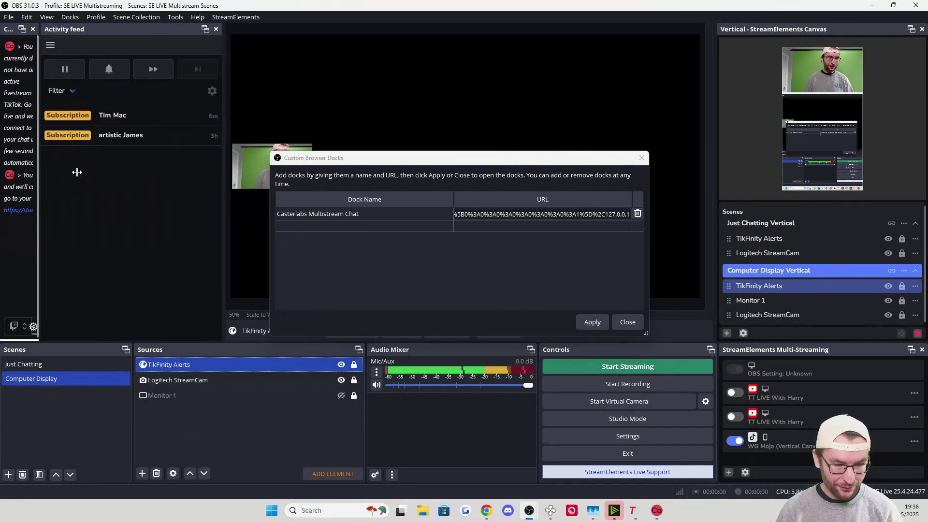
key(Escape)
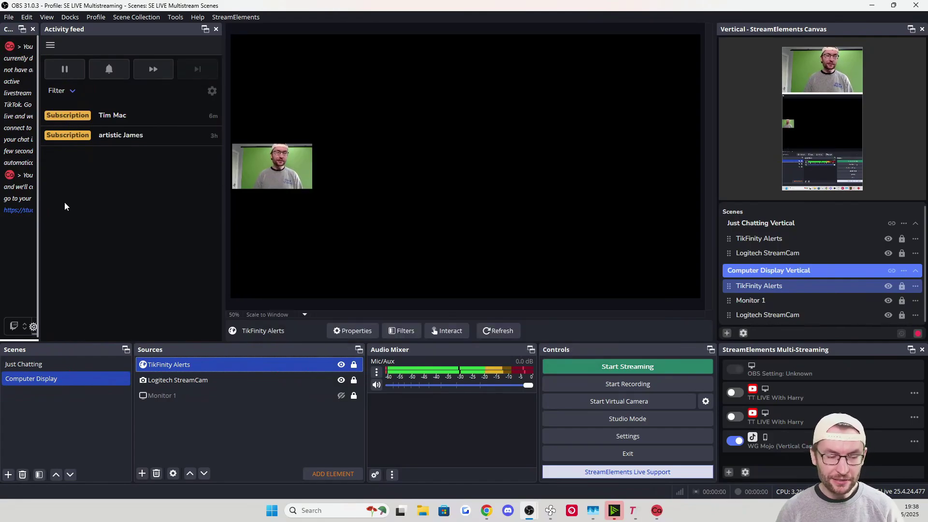
drag(40, 220, 214, 226)
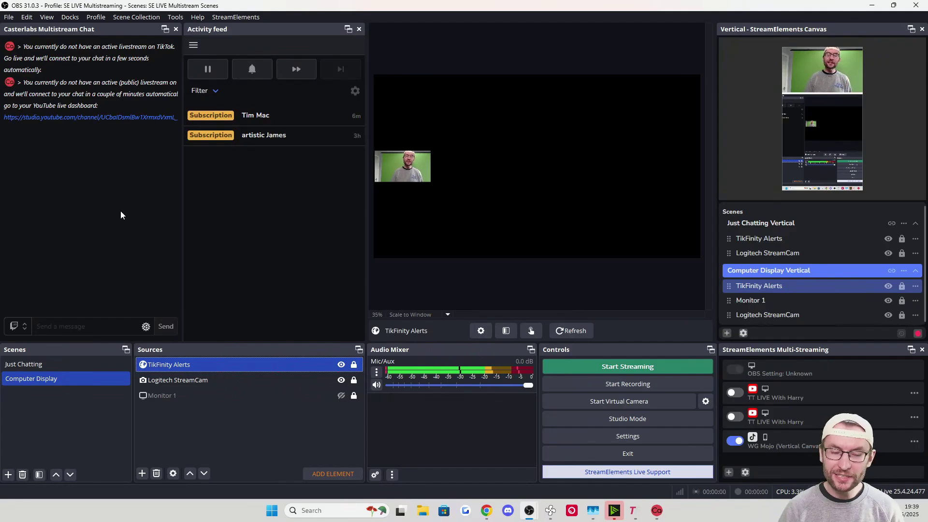
Add a new Interaction > Chat widget in Casterlabs Widgets & Alerts
click(60, 86)
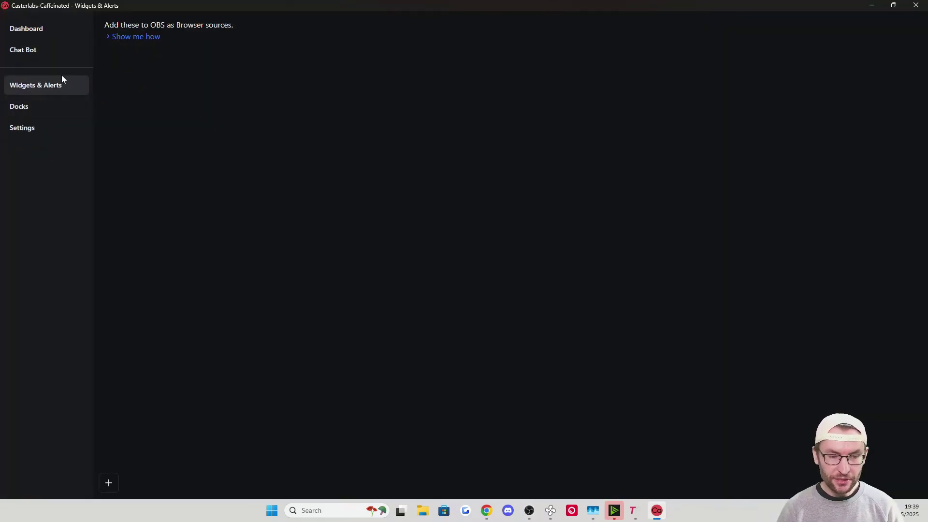
click(111, 482)
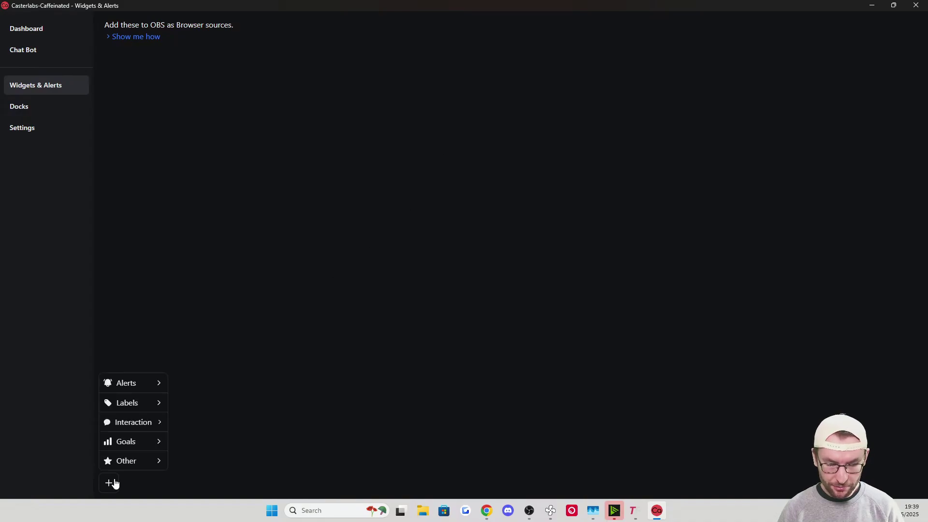
mouse_move(139, 430)
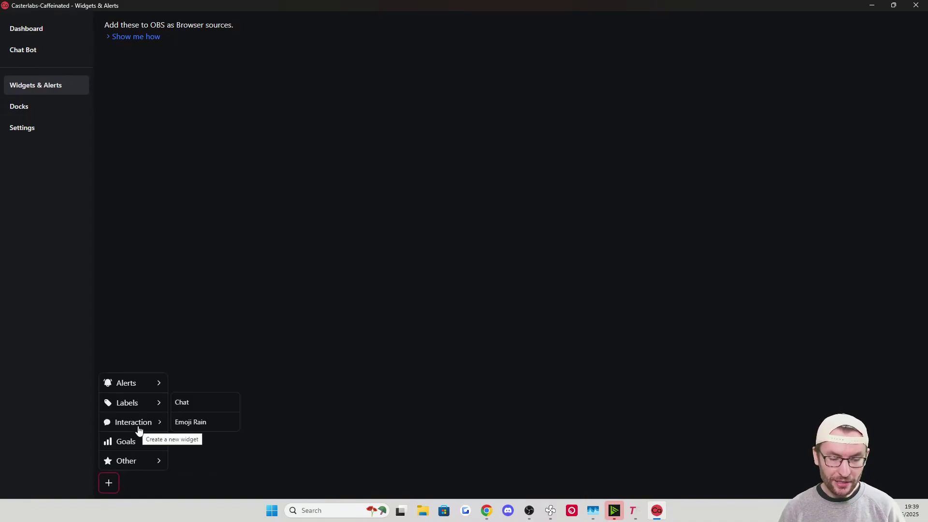
click(187, 407)
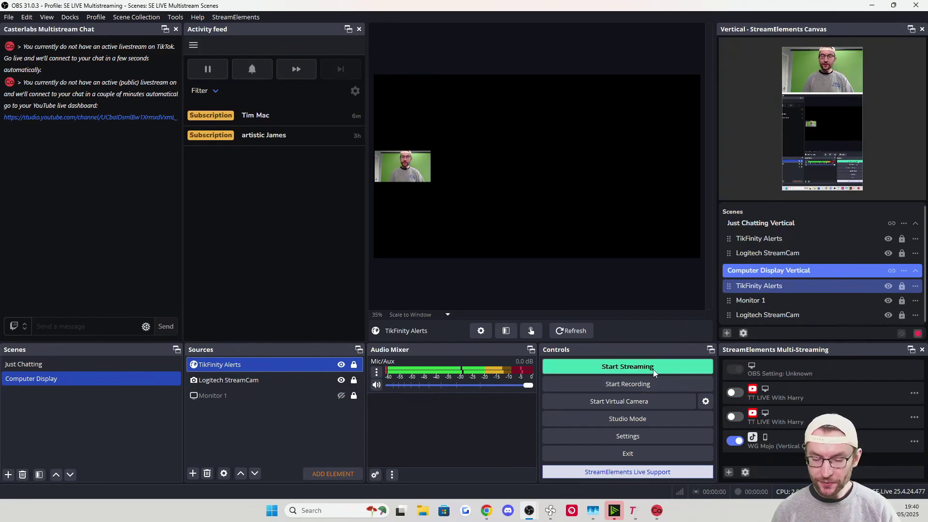
Turn on the first TT LIVE default-canvas output plus WG Mojo vertical, then open Settings
click(735, 440)
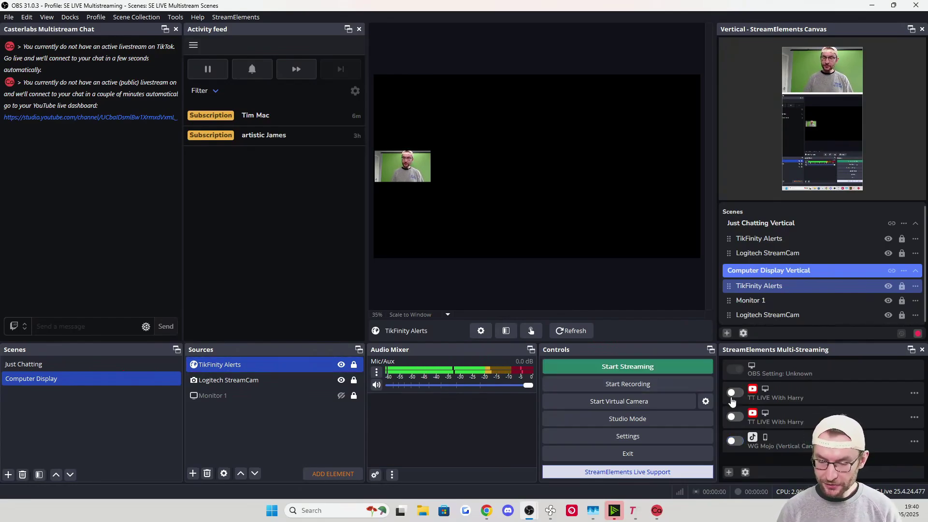
click(733, 394)
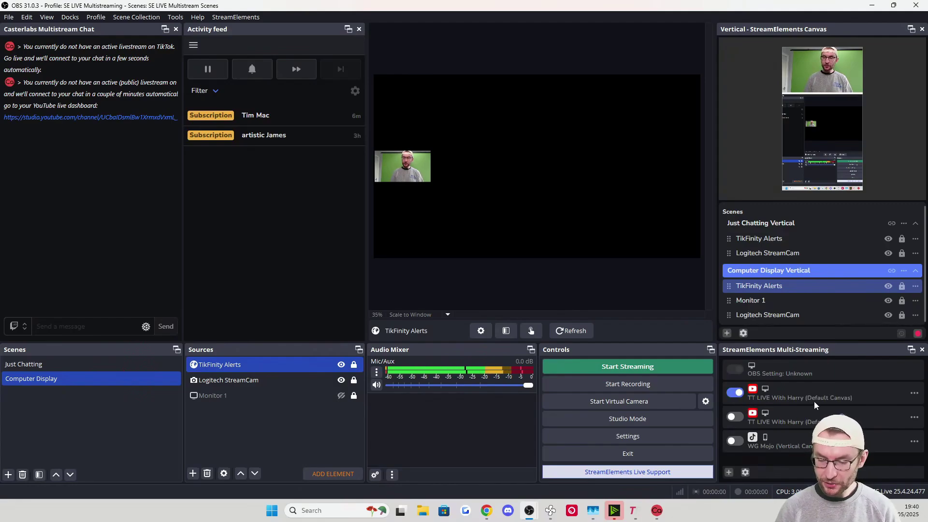
triple_click(815, 421)
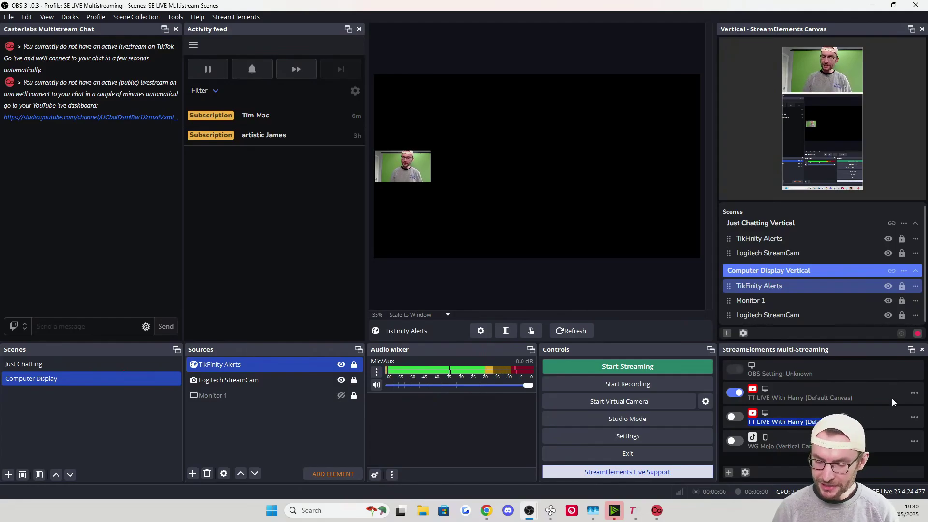
click(734, 440)
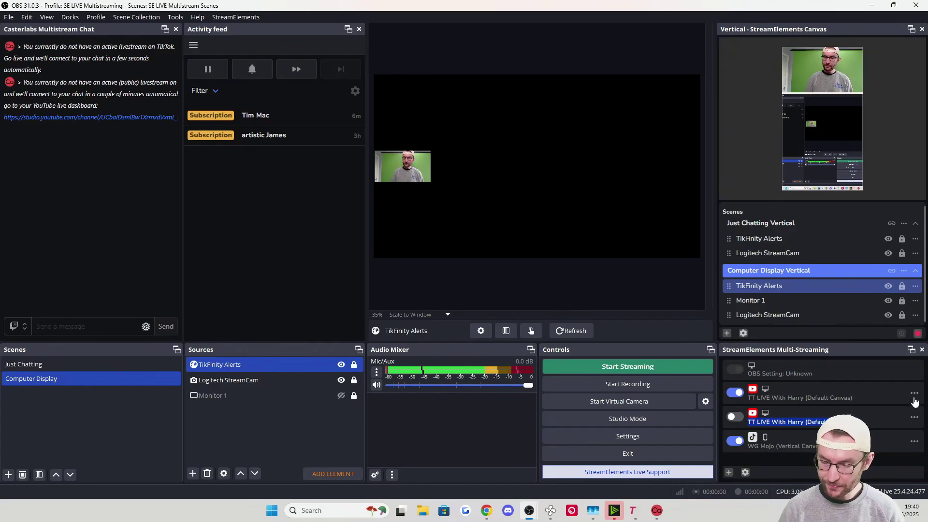
click(649, 435)
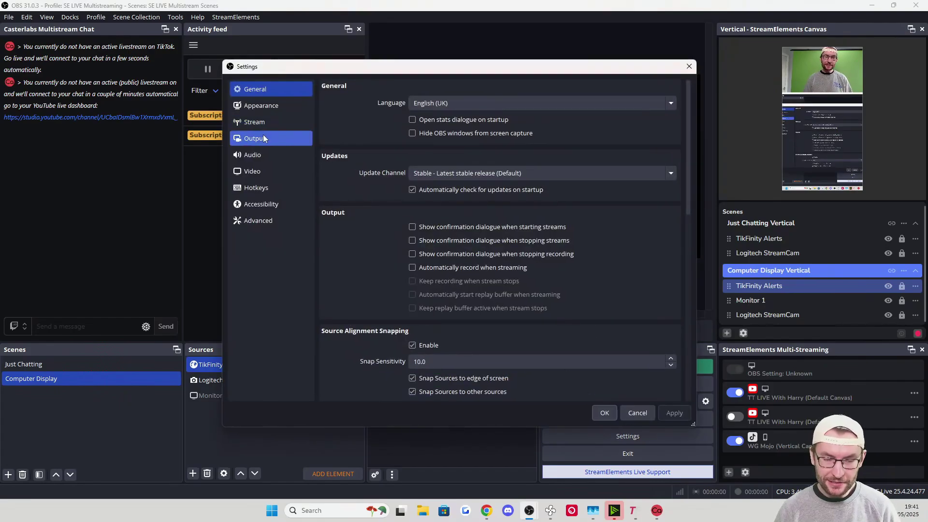
Review the Custom server on the Stream settings page twice, closing Settings each time
click(272, 123)
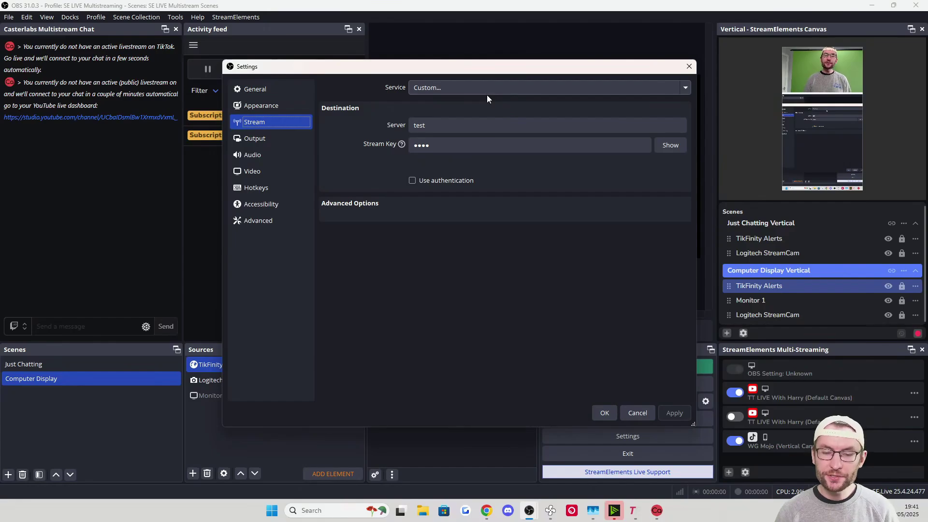
key(Escape)
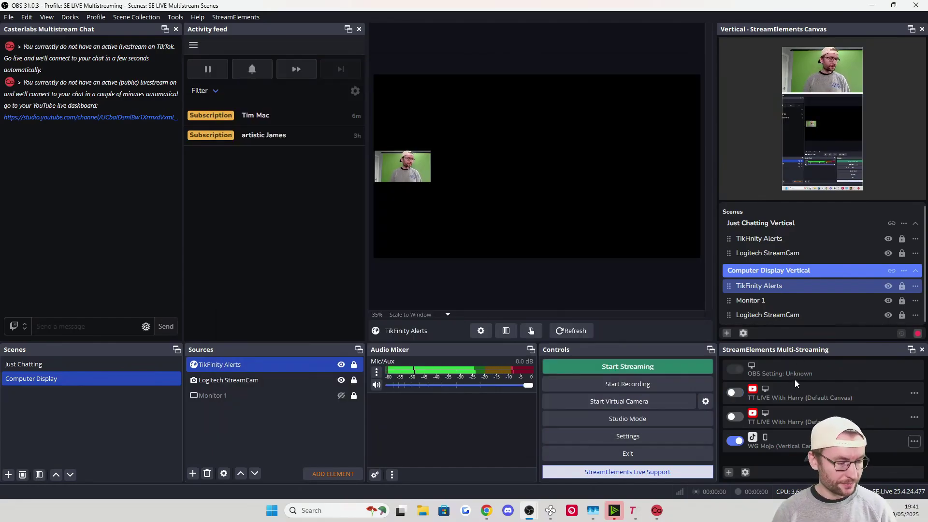
click(648, 435)
click(271, 122)
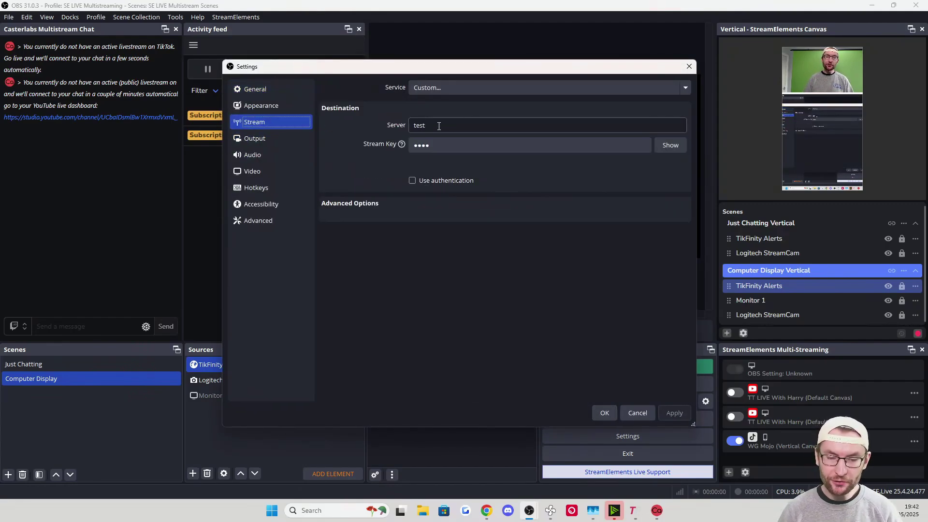
key(Escape)
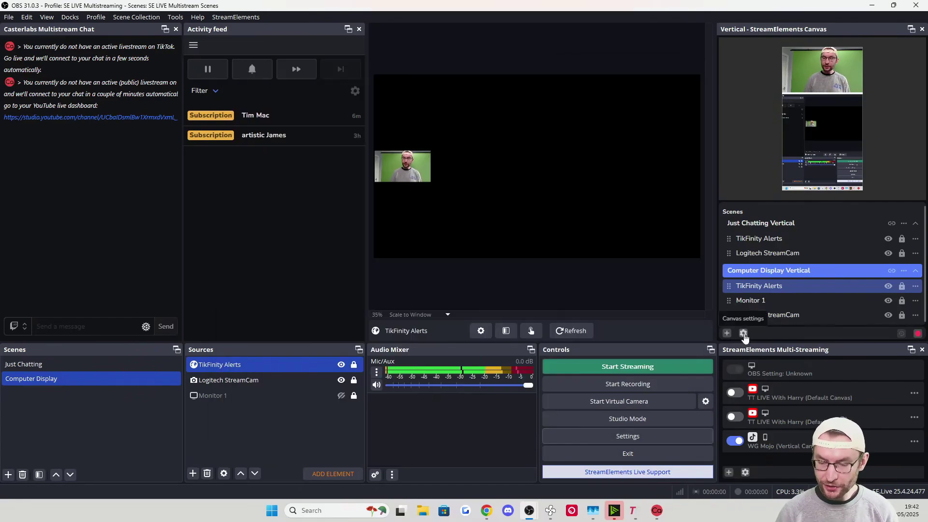
Review the vertical output's Broadcast settings title and category fields
click(743, 333)
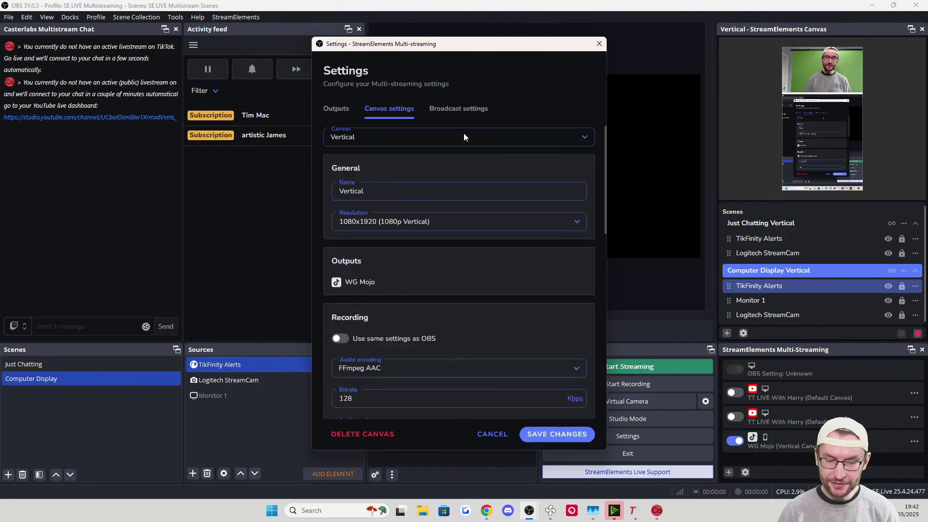
click(458, 109)
click(370, 169)
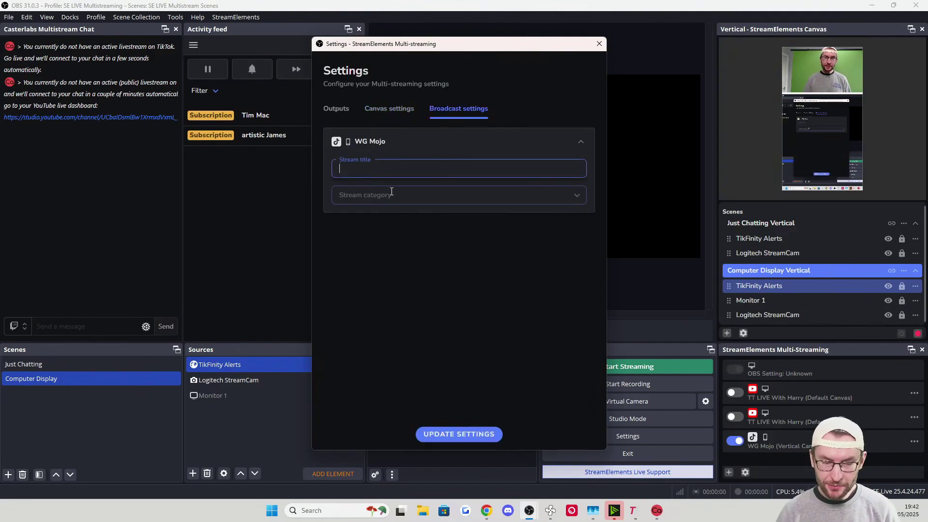
click(386, 195)
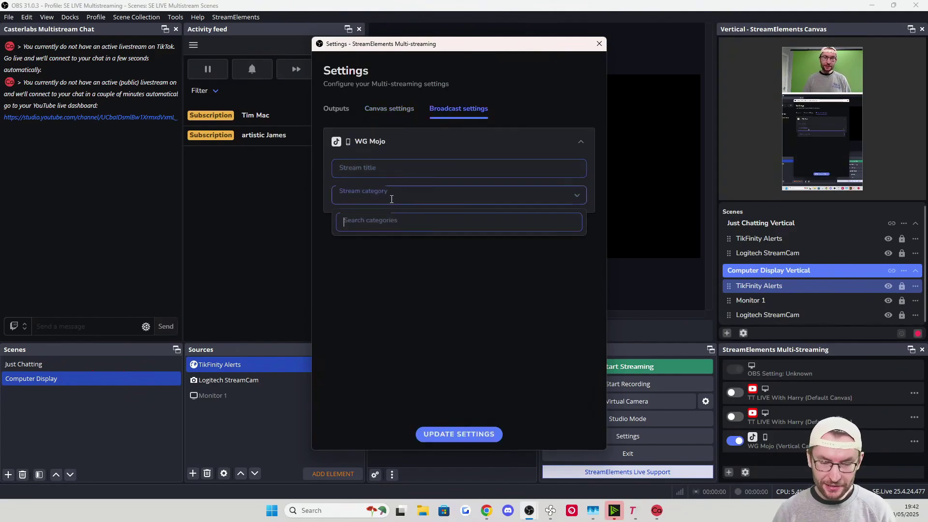
Enable 'Use same settings as OBS' for Vertical canvas recording and save changes
click(389, 110)
scroll(377, 298, down, 2)
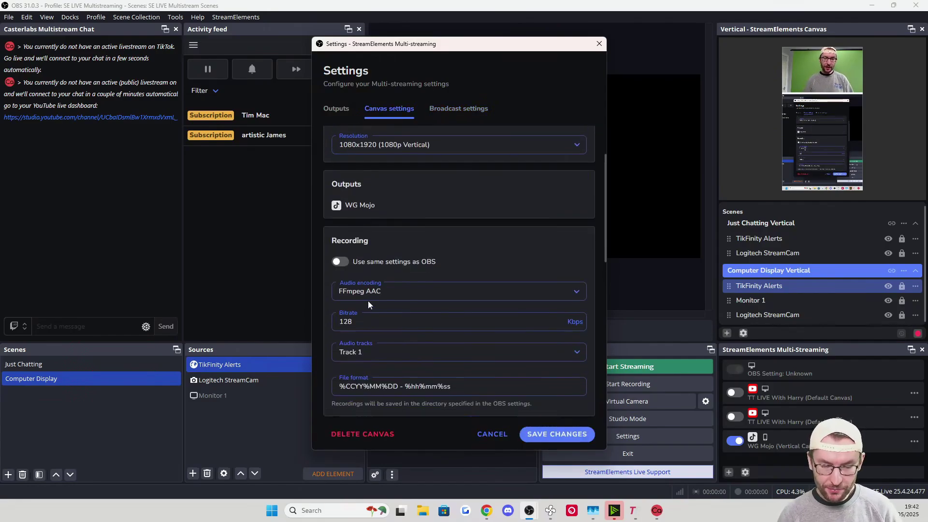
click(341, 241)
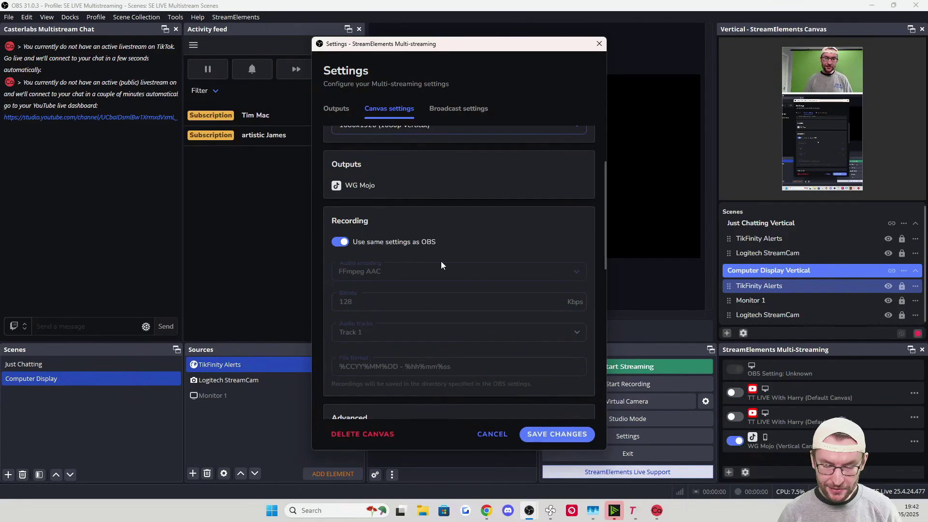
scroll(440, 261, down, 4)
scroll(466, 243, up, 2)
scroll(477, 233, down, 1)
scroll(459, 222, up, 5)
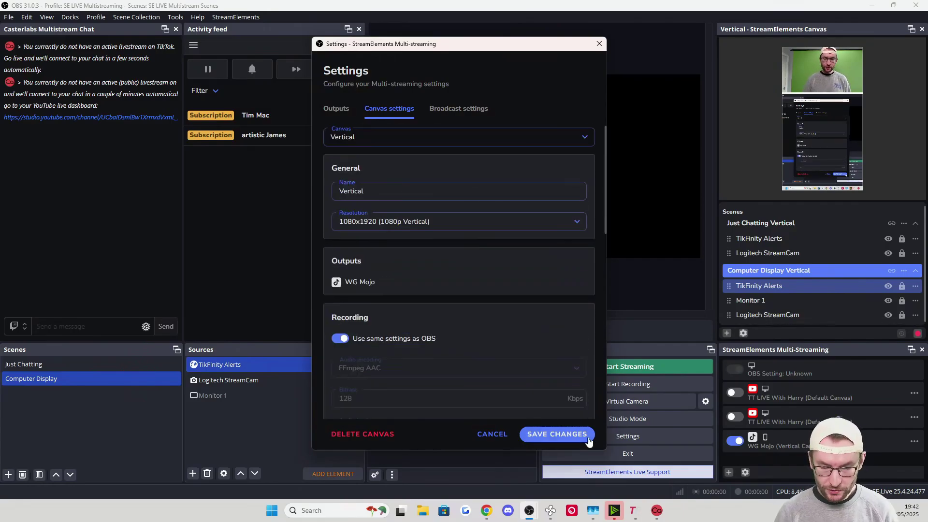
click(588, 435)
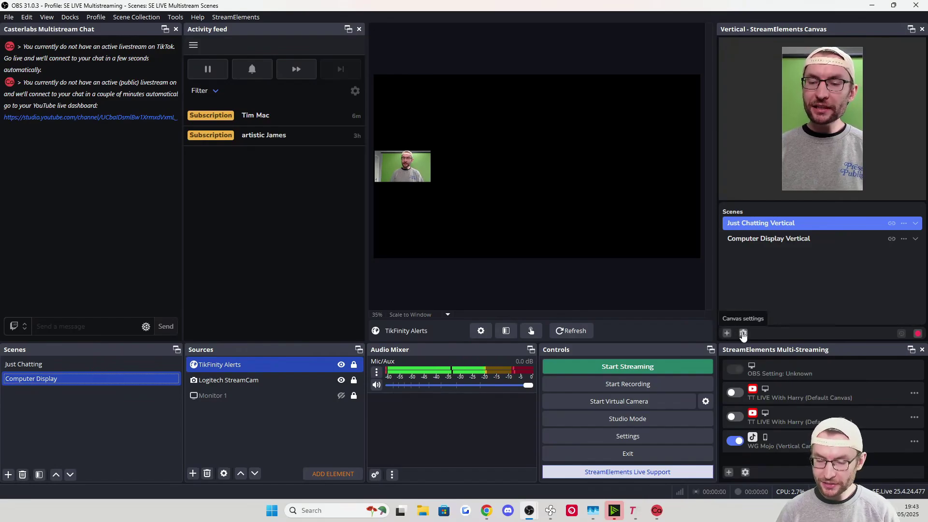
Add a new multistream output with platform Custom RTMP
click(743, 334)
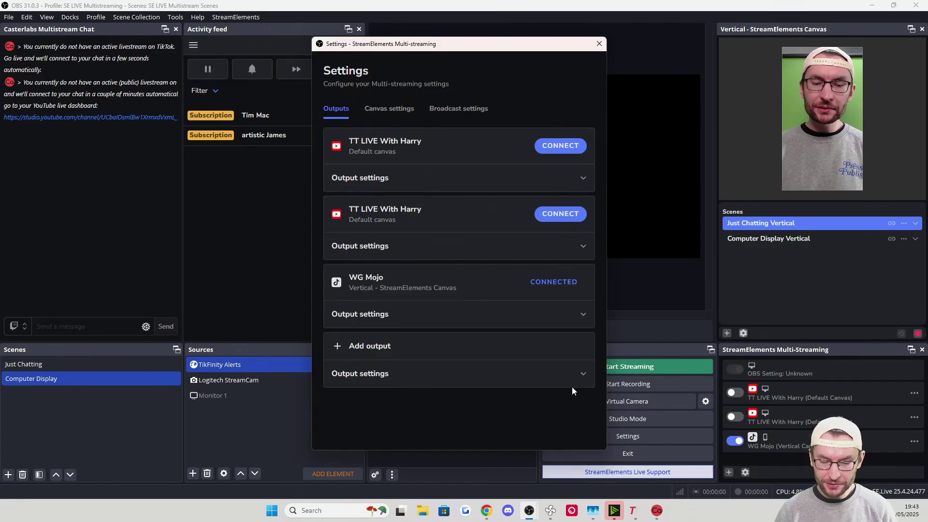
click(570, 374)
scroll(418, 315, down, 2)
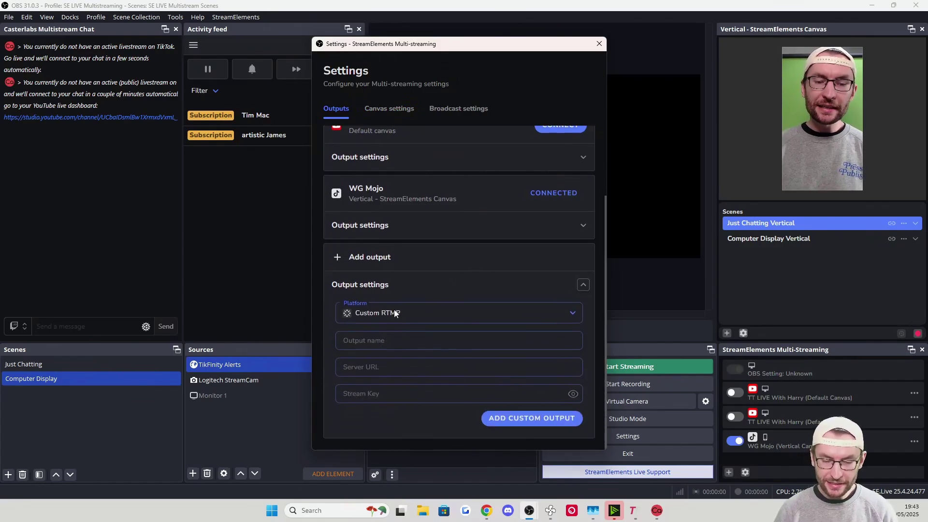
click(396, 314)
click(357, 319)
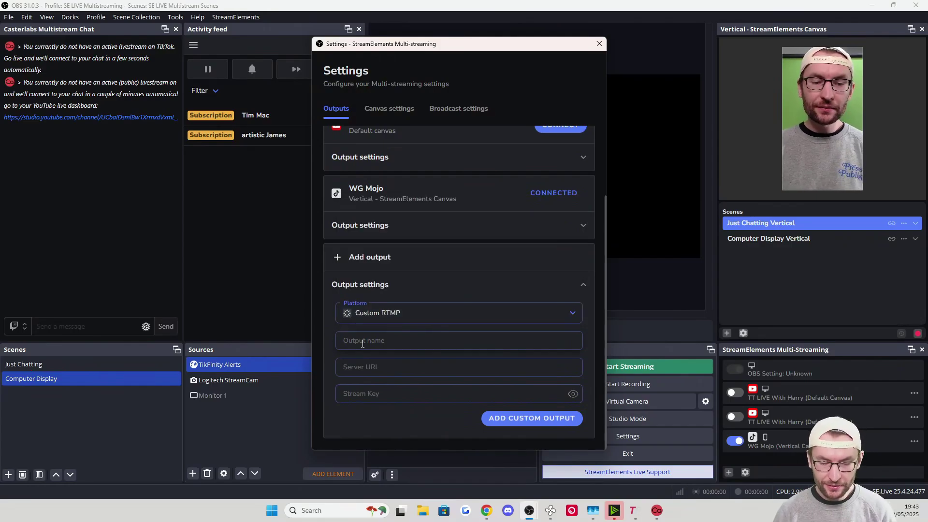
Name the output 'Stream Key TT', leaving Server URL and Stream Key empty
click(401, 340)
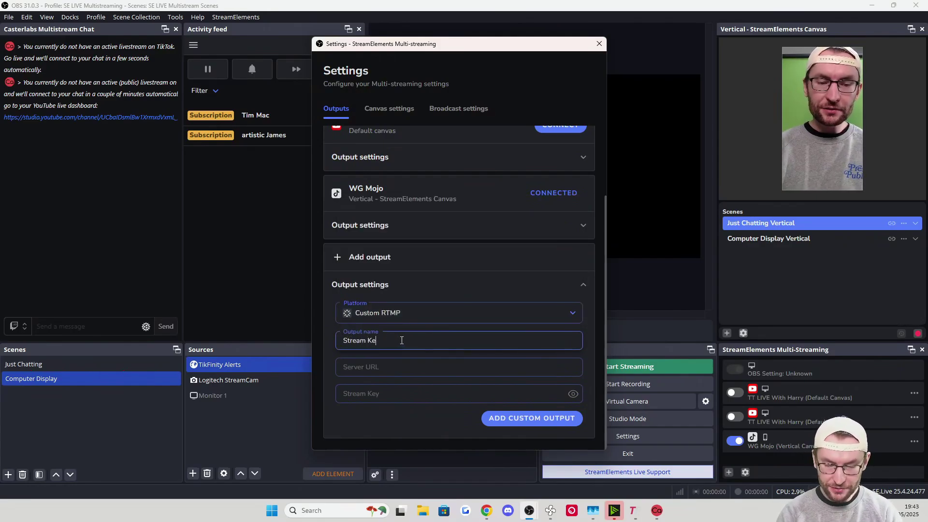
click(387, 369)
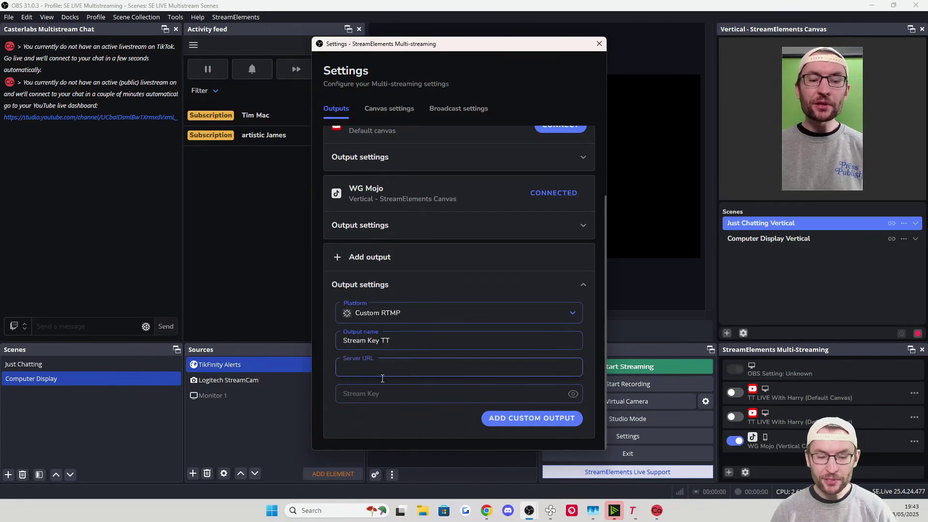
click(382, 378)
click(376, 368)
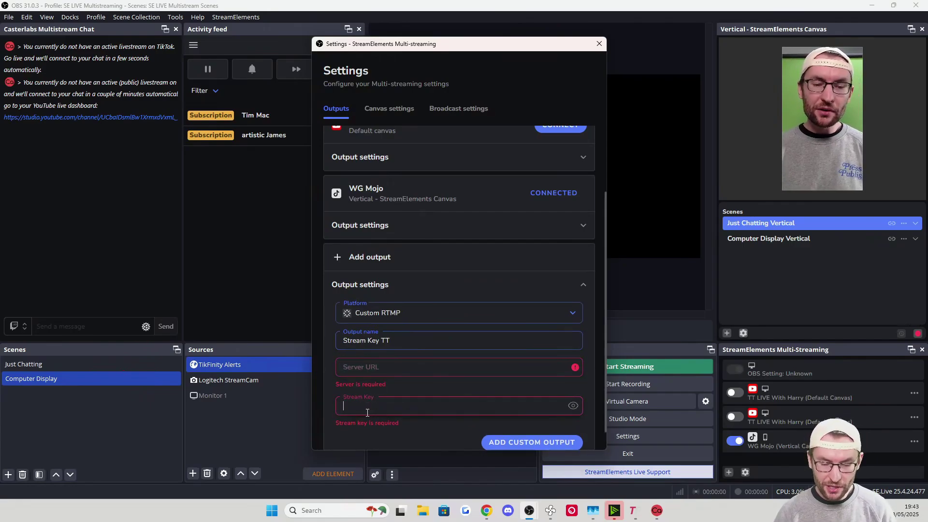
scroll(481, 322, down, 1)
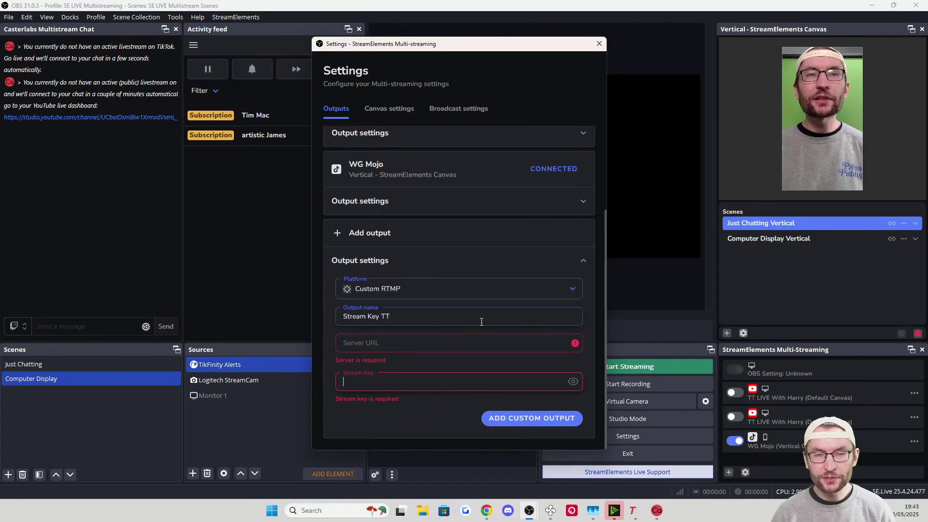